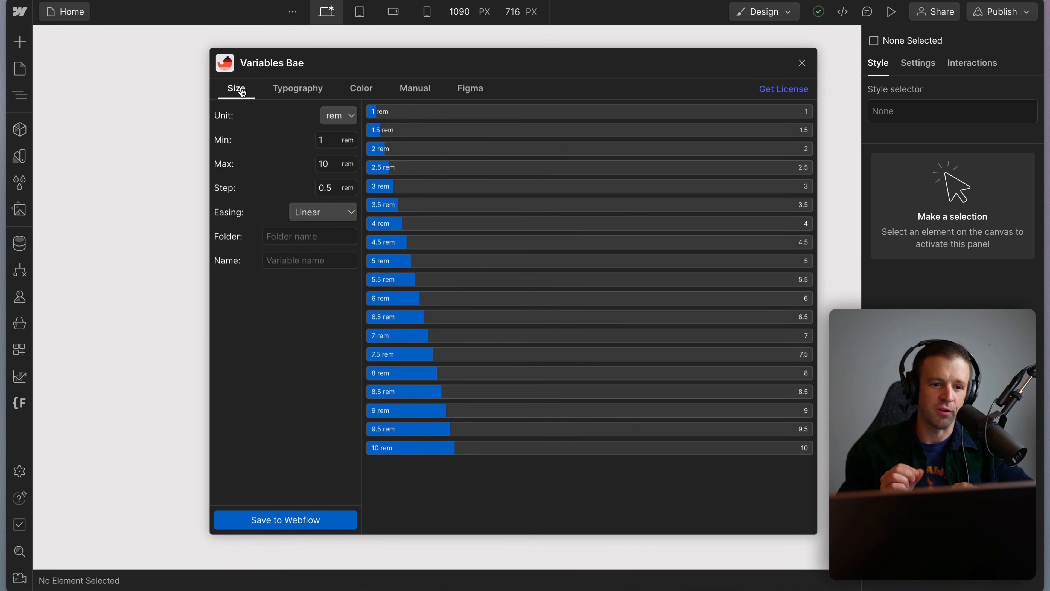
Look through the Typography, Color, Manual and Figma sections of Variables Bae and close its window.
click(288, 90)
click(366, 94)
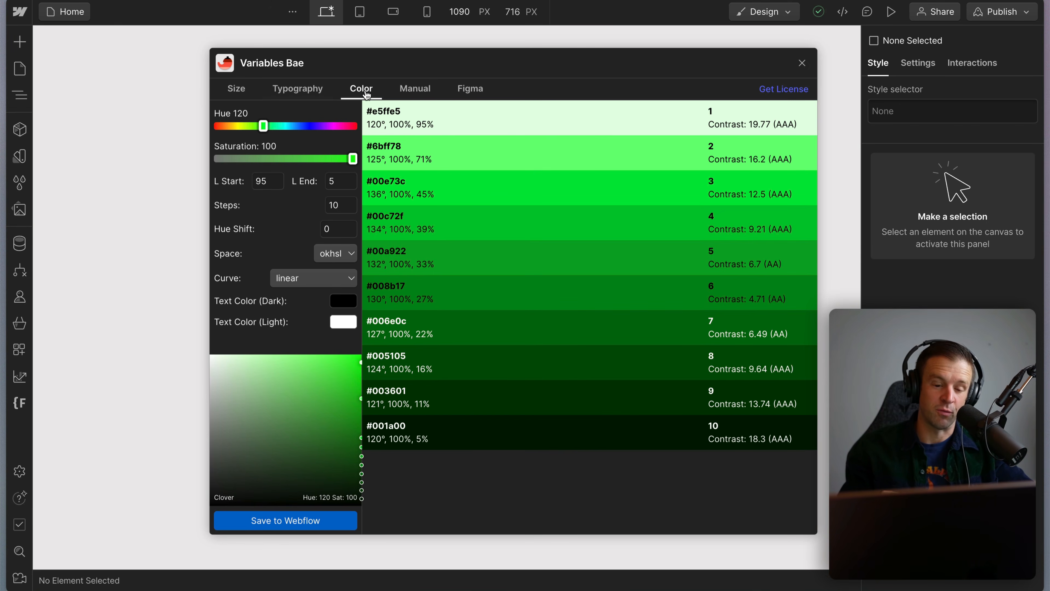
click(416, 90)
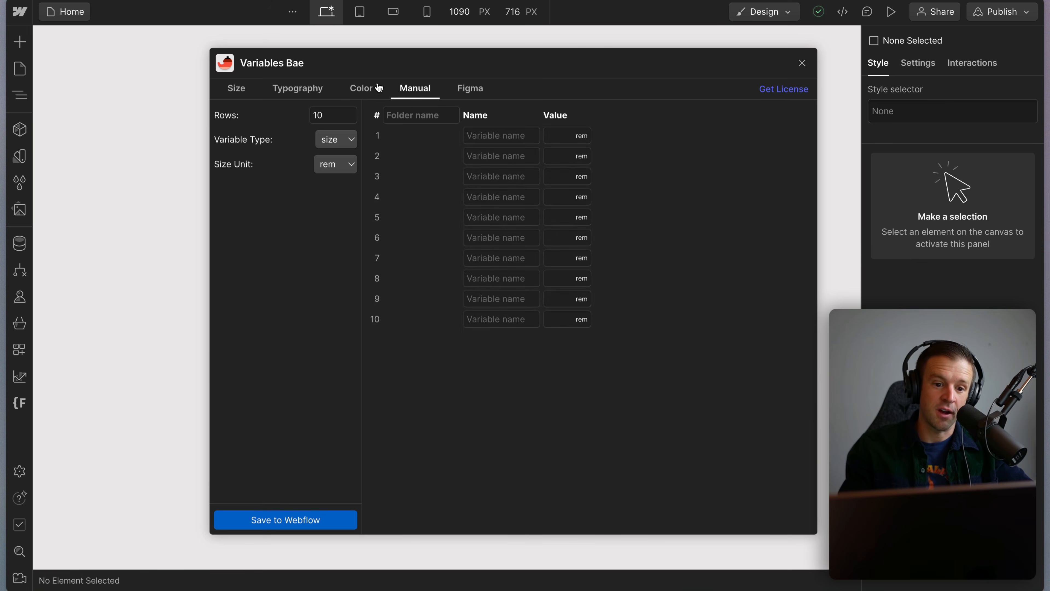
click(463, 90)
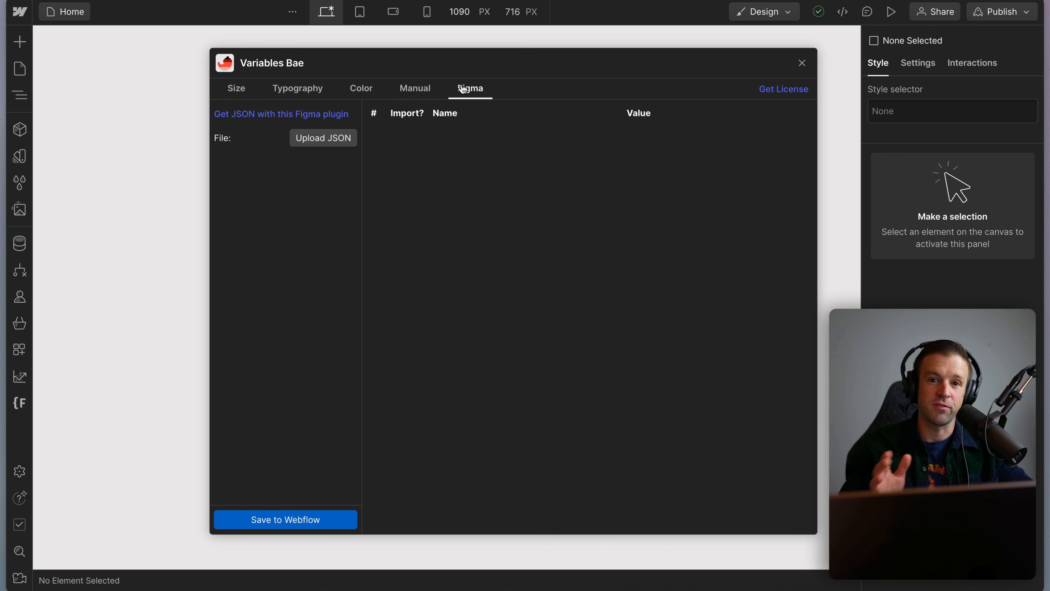
click(802, 62)
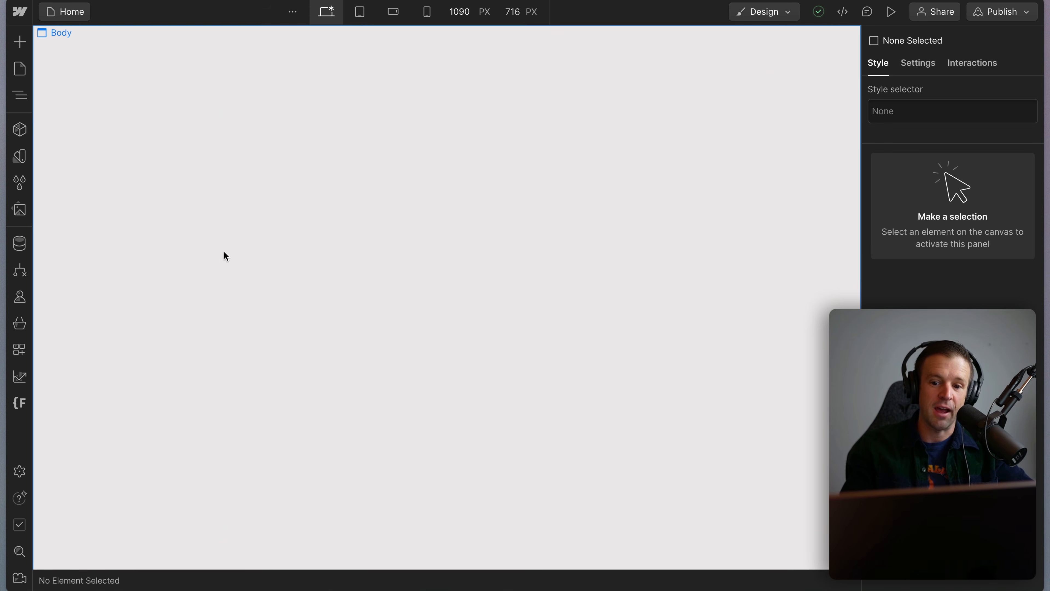
Relaunch Variables Bae from the connected apps, dismiss its licence popup and show the Size generator.
click(19, 350)
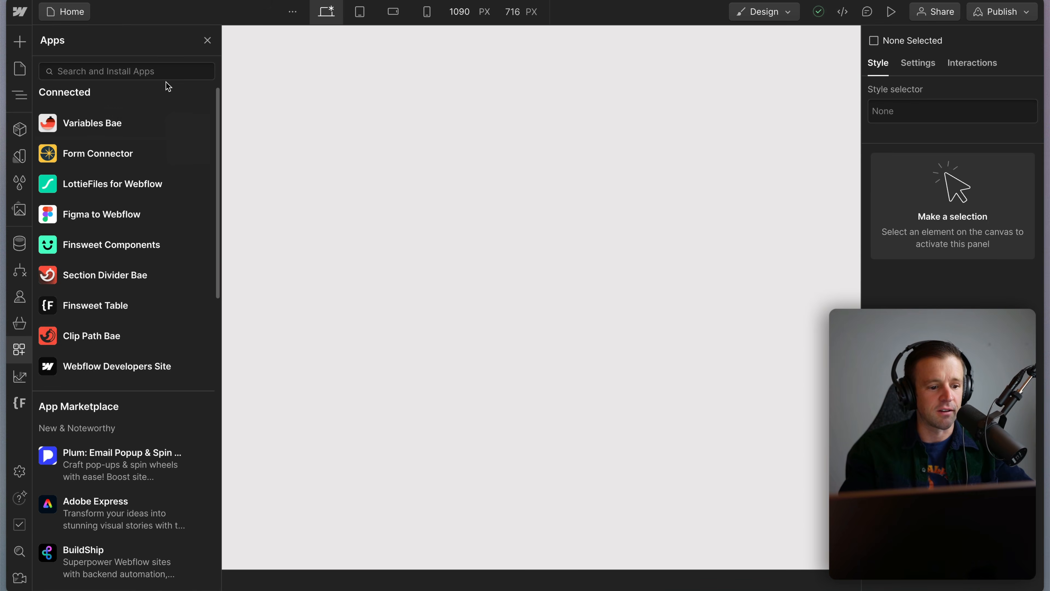
click(197, 126)
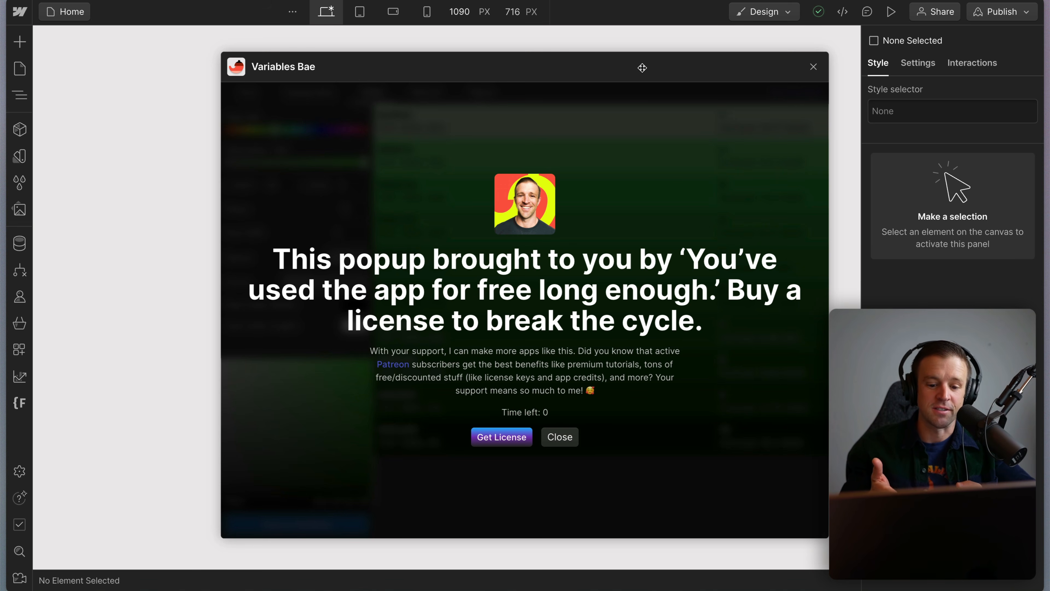
click(565, 438)
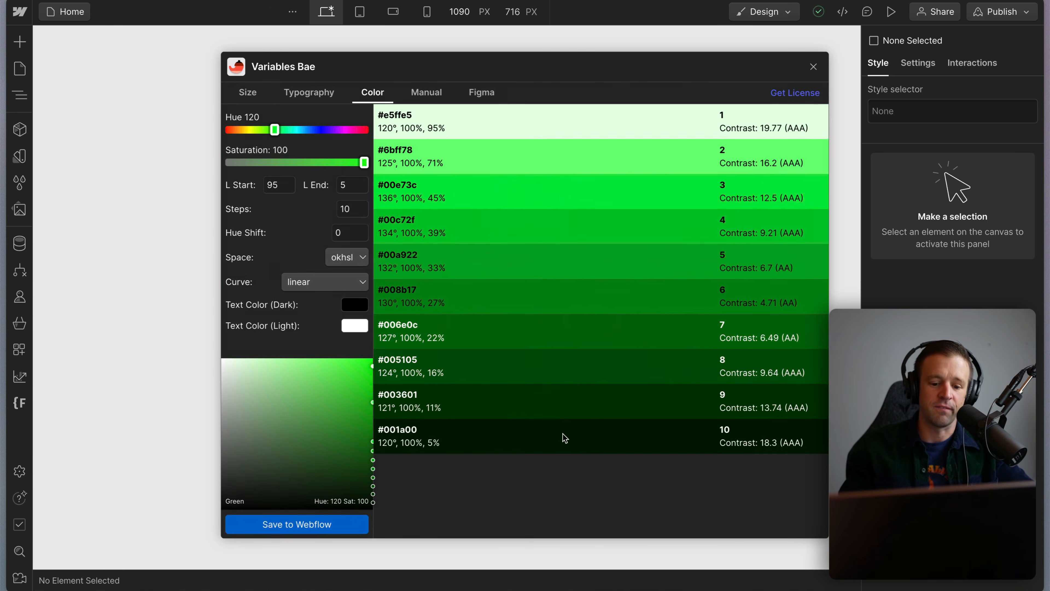
click(244, 98)
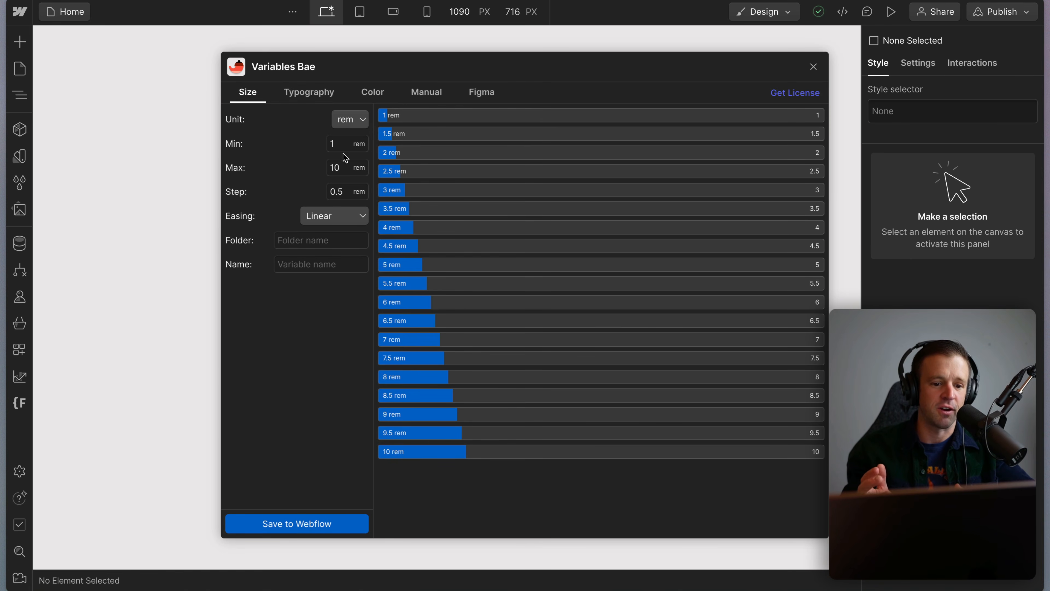
Try raising the size scale's step to 2 rem, and bring it back to 0.5 rem.
click(342, 145)
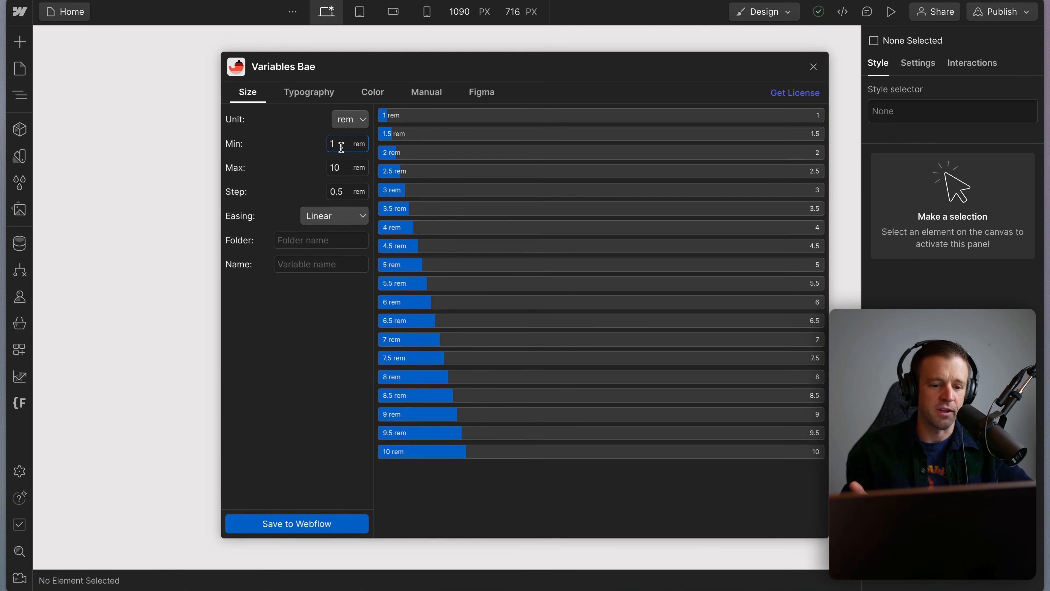
key(Up)
key(Up)
key(Up)
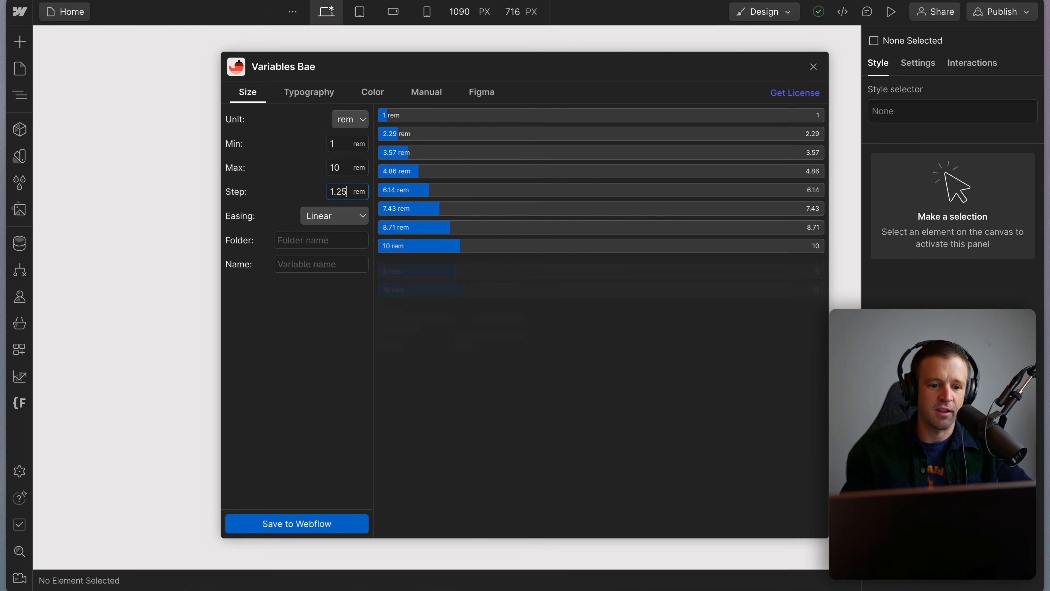
key(Up)
key(Up)
key(Up)
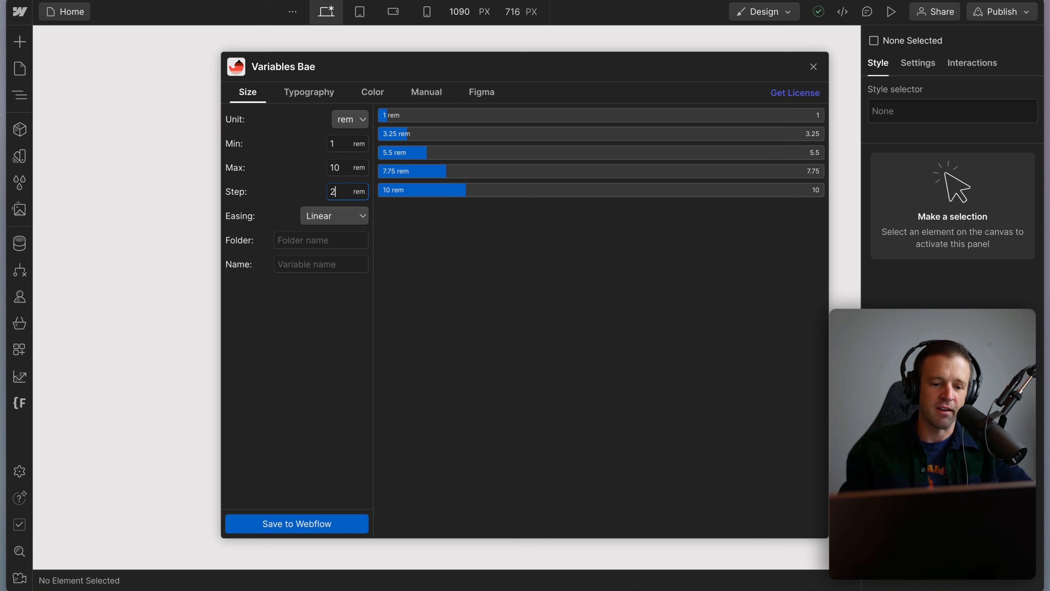
key(Down)
key(Down)
key(Down)
key(Down)
key(Down)
key(Down)
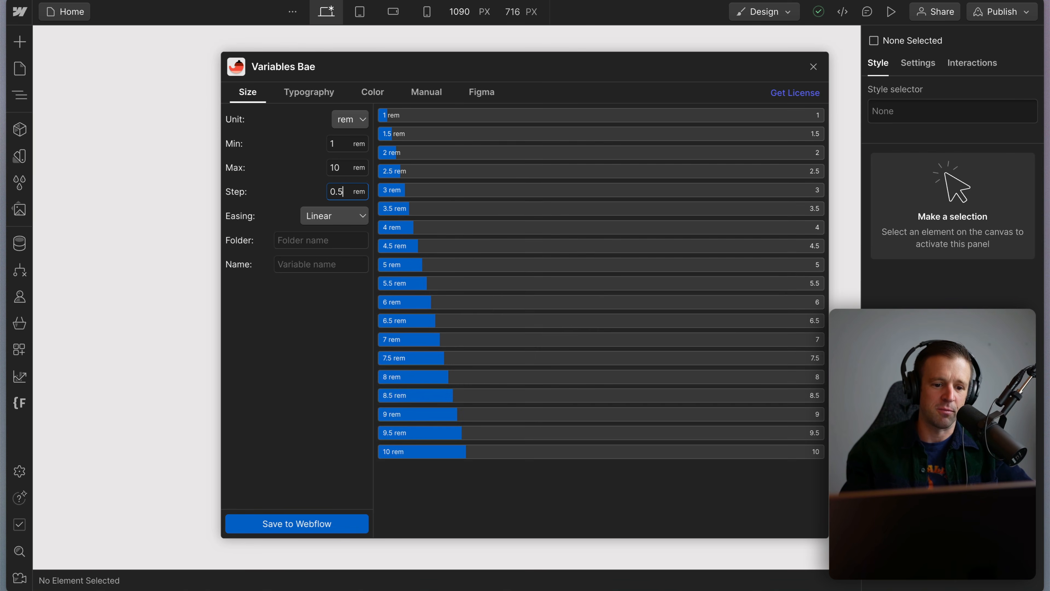
Try px as the size scale's unit and switch it back to rem.
click(356, 119)
click(343, 149)
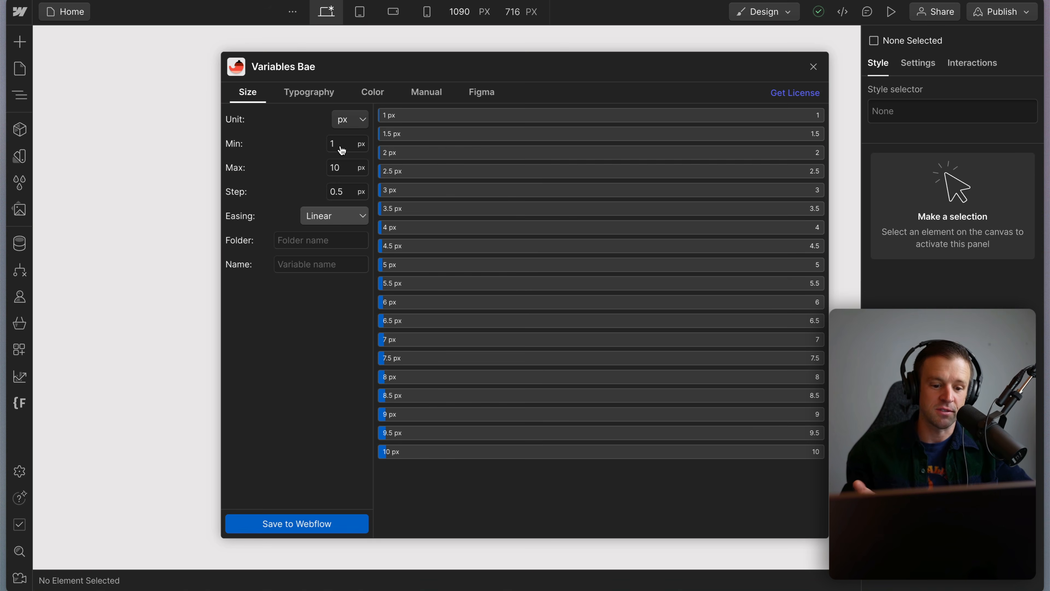
click(353, 126)
click(348, 92)
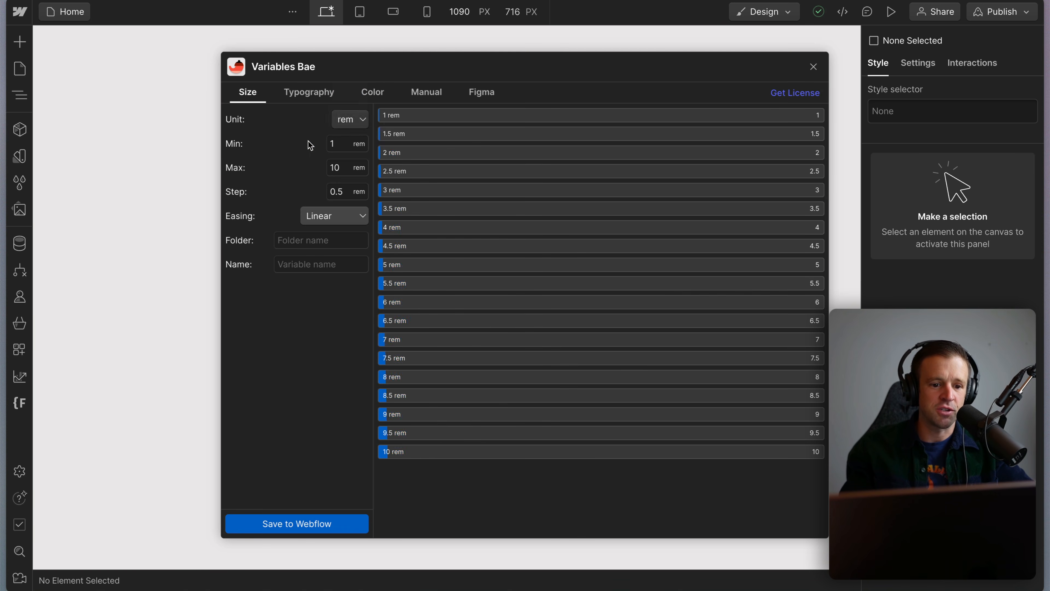
Try Ease In easing on the size scale and switch it back to Linear.
click(336, 218)
click(329, 246)
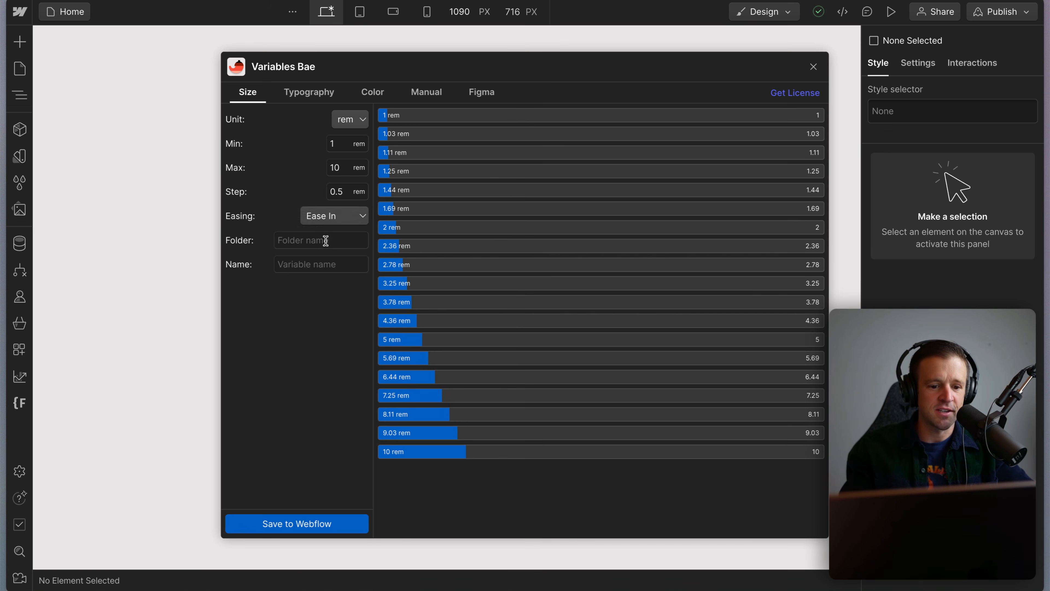
click(324, 218)
click(331, 192)
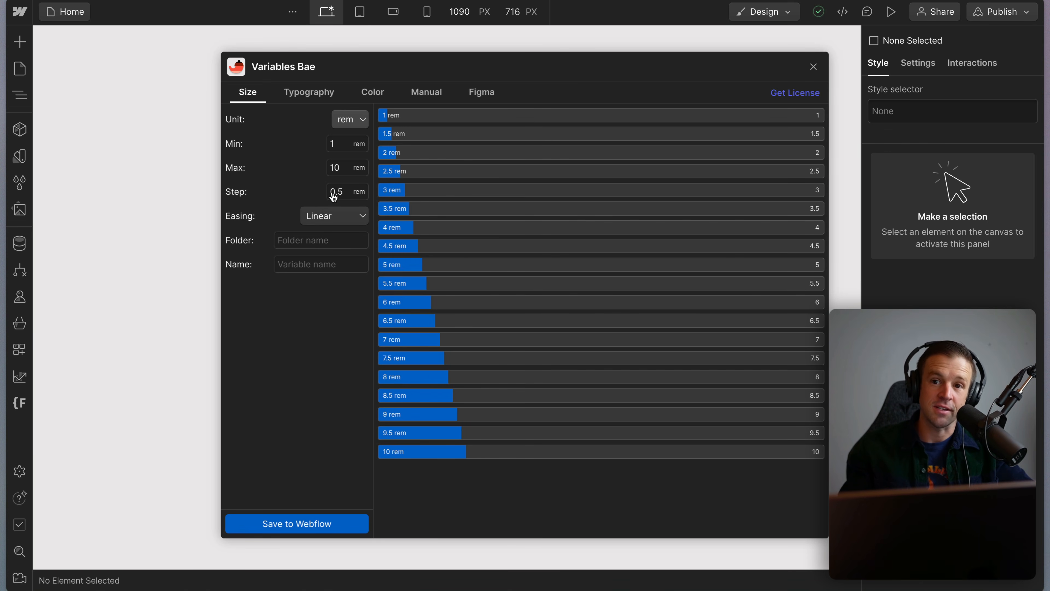
Set the size variables' folder to "spacing" and their name to "space".
click(315, 236)
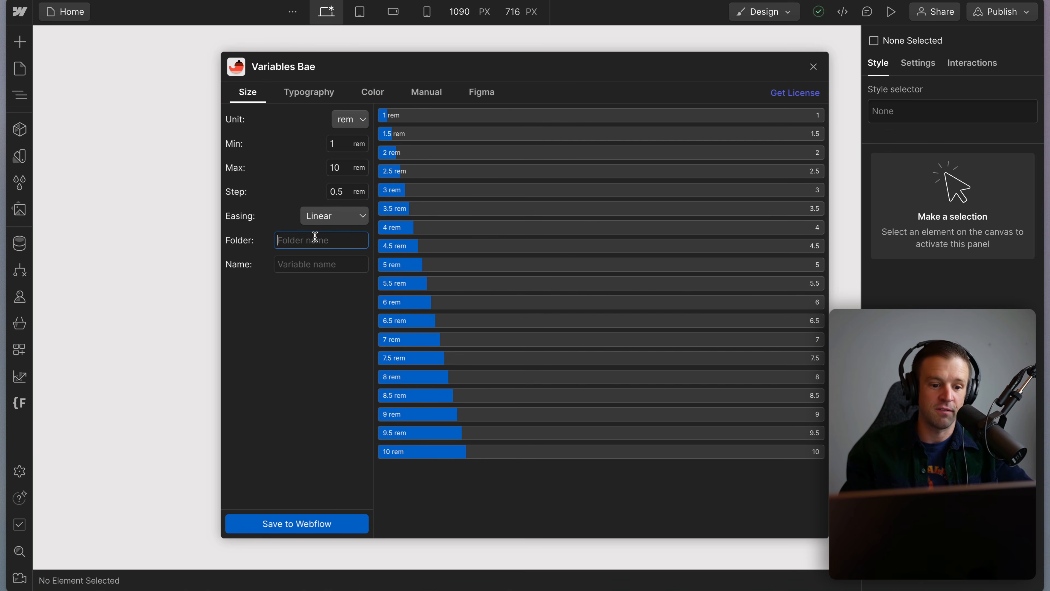
text(spacing)
key(Tab)
text(space)
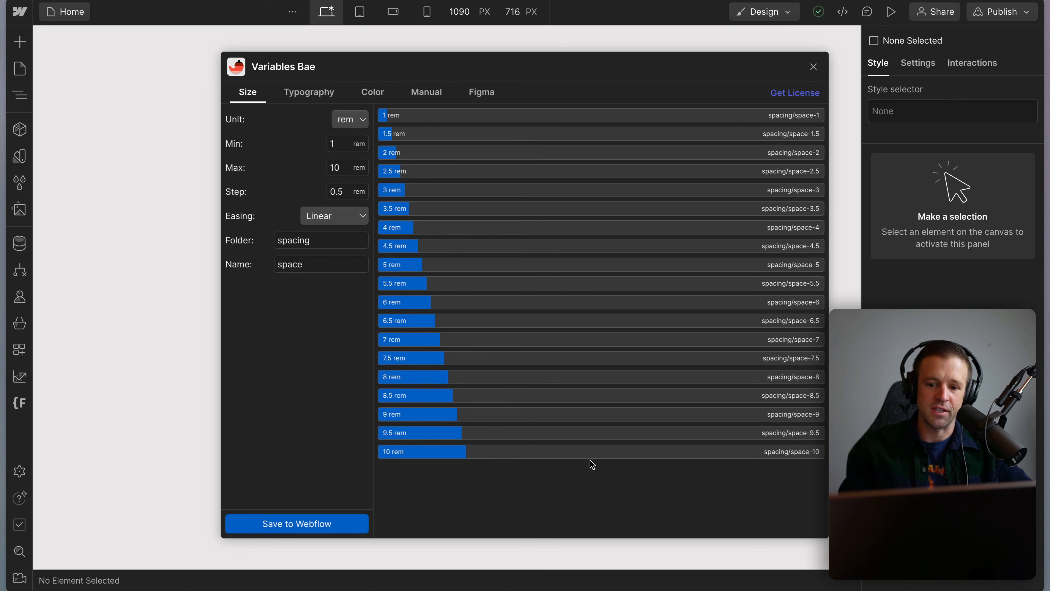
Save the spacing variables to Webflow and check them in the site's variables list.
click(318, 528)
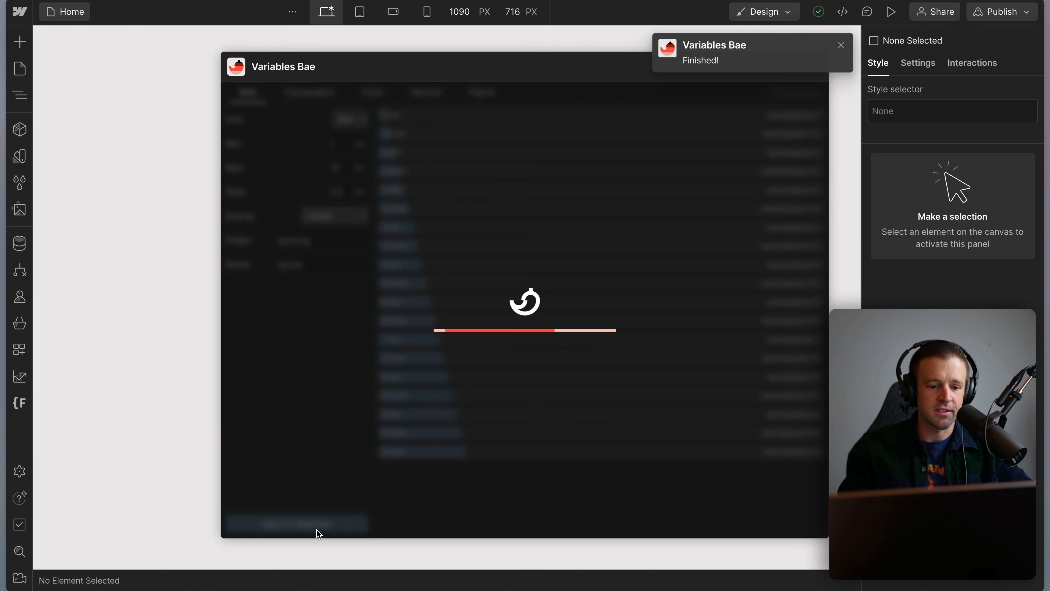
click(20, 156)
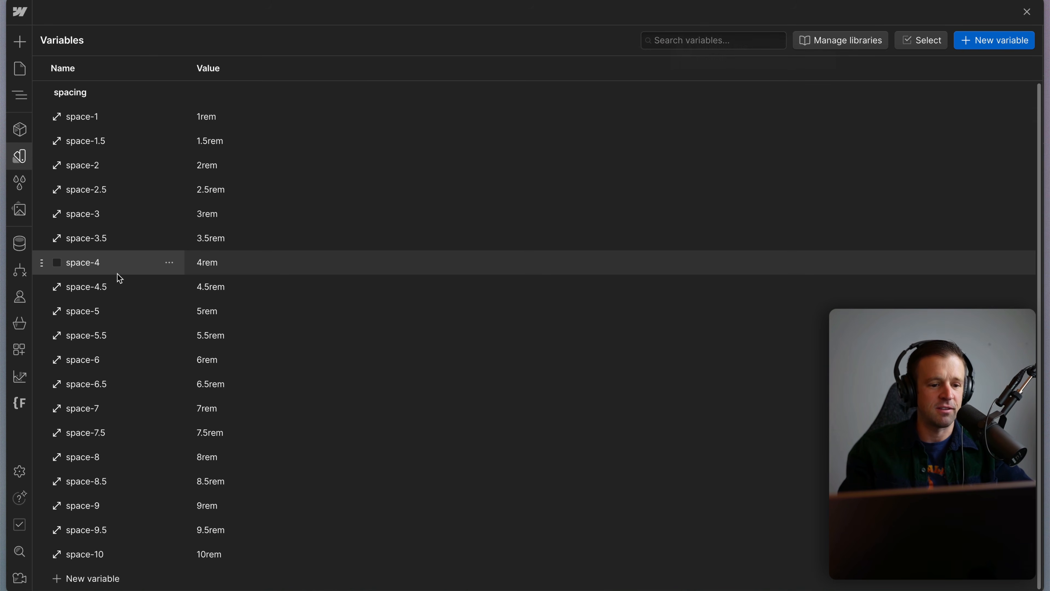
click(19, 156)
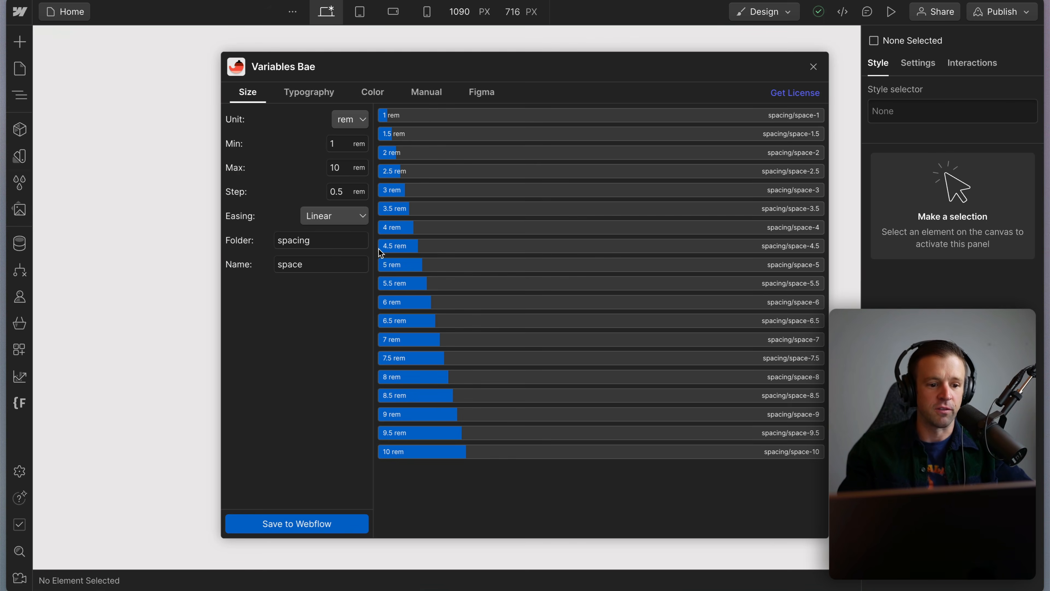
Show the Typography generator and try px as its unit, switching back to rem.
click(326, 96)
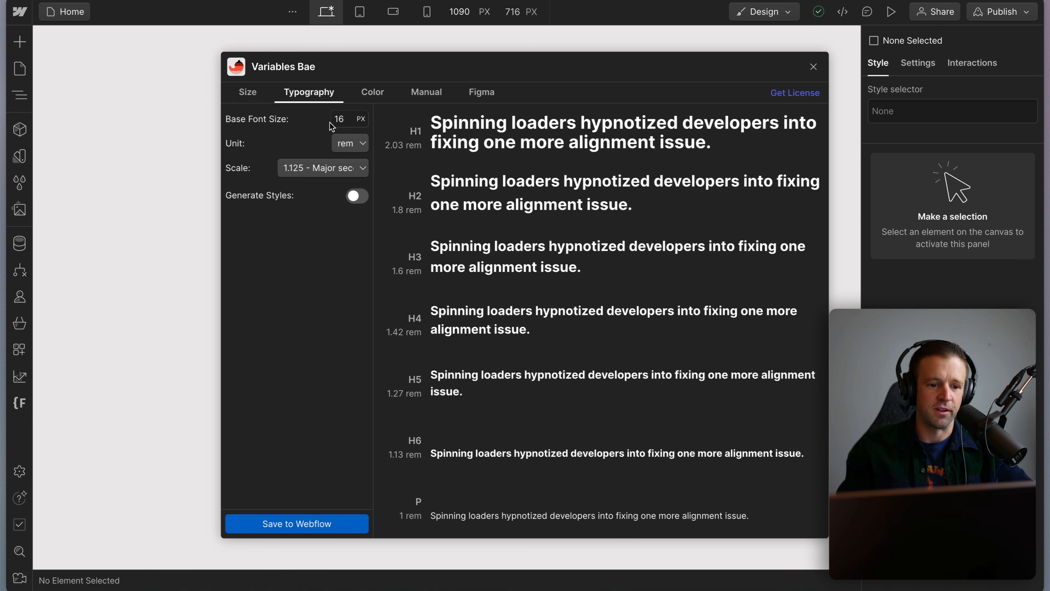
click(346, 129)
click(348, 143)
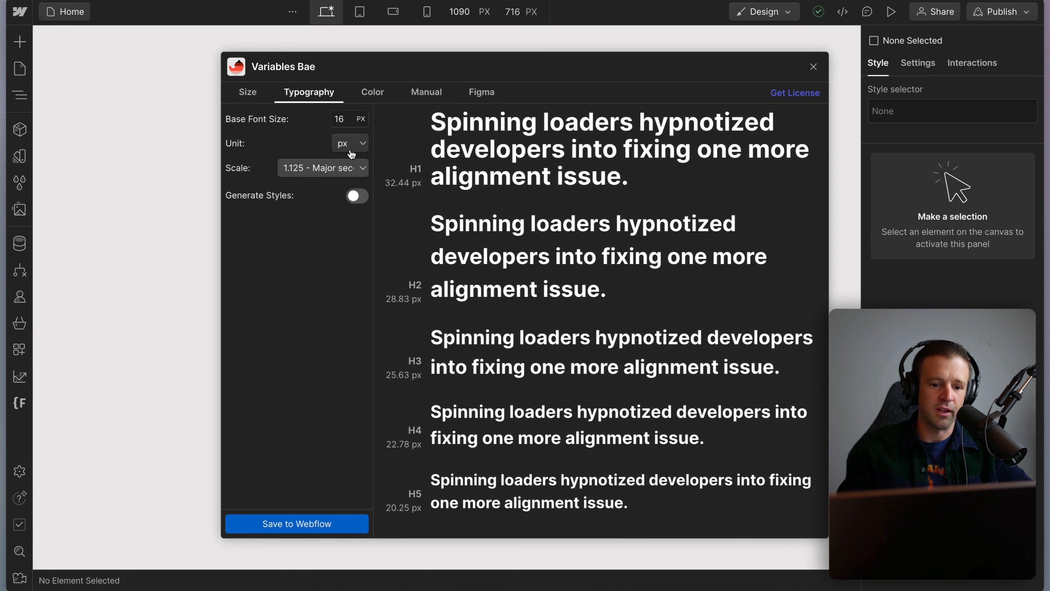
click(348, 158)
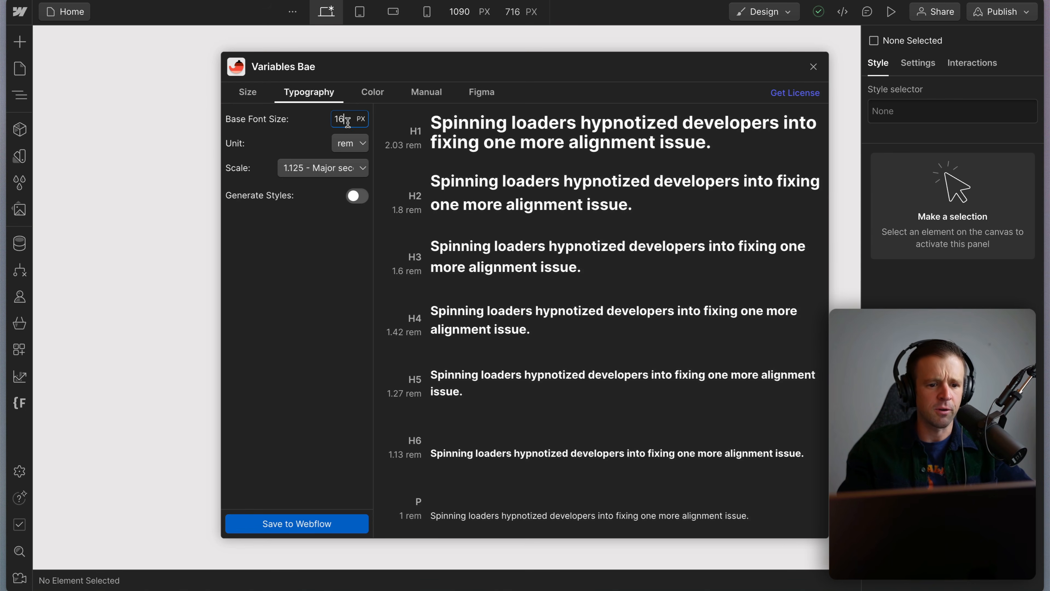
Set the type scale to 1.200 - Minor third and turn on Generate Styles.
click(329, 163)
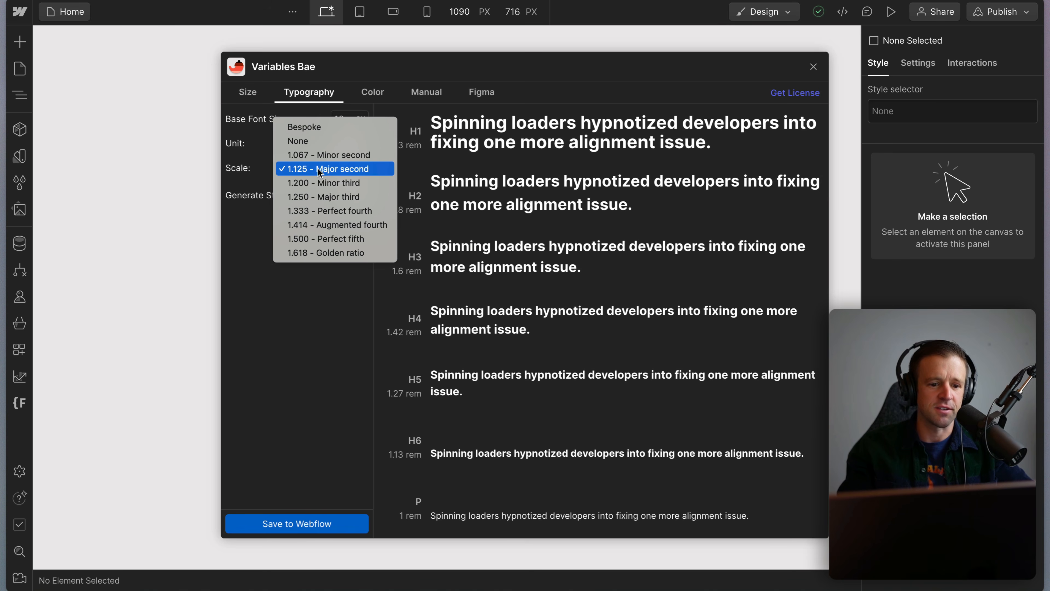
click(317, 184)
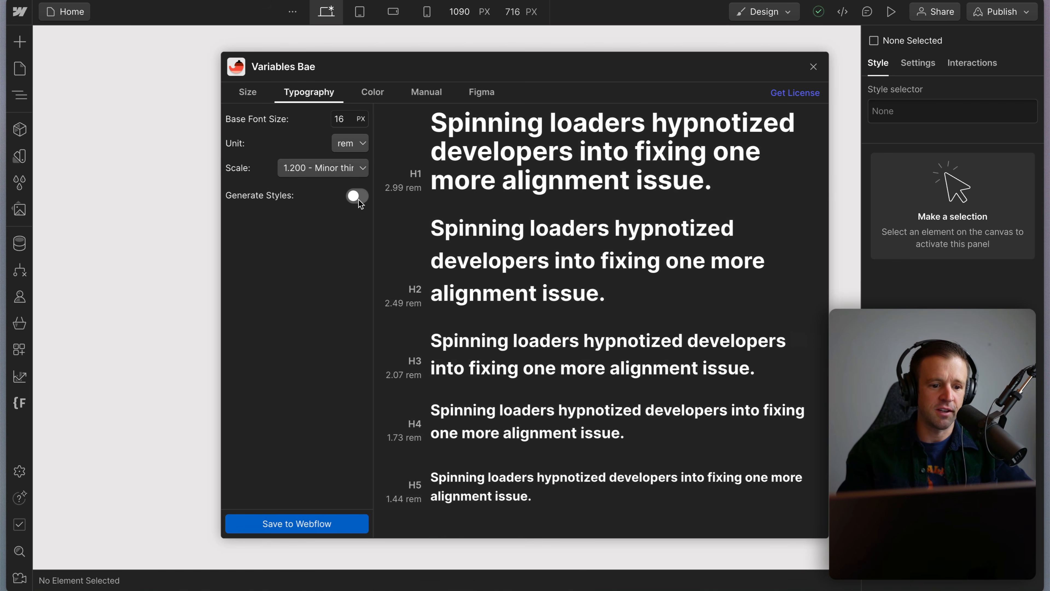
click(358, 196)
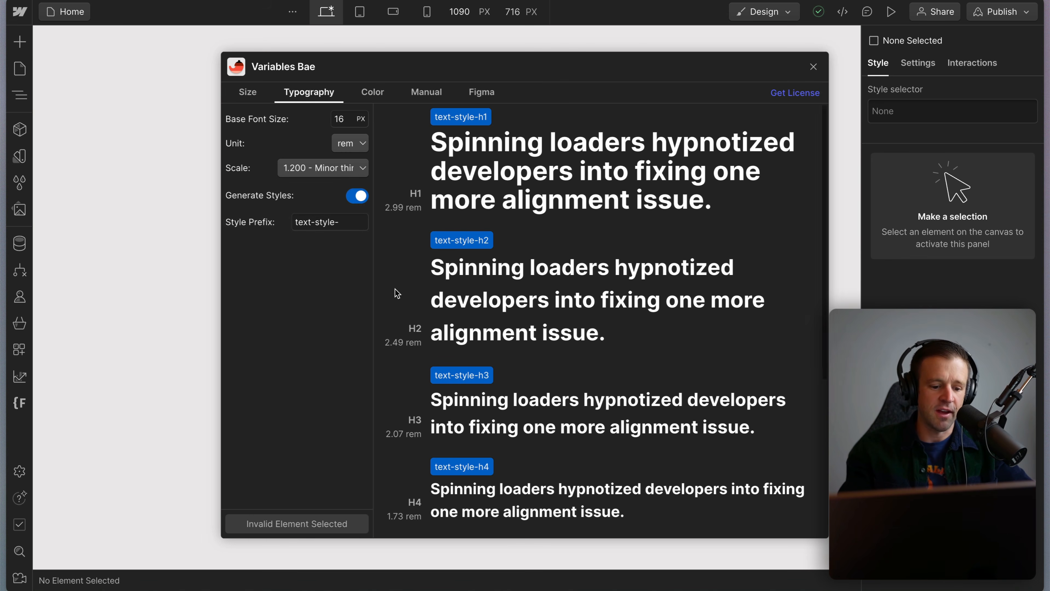
Select the page's Body element and save the typography variables and styles to Webflow.
click(110, 90)
click(11, 101)
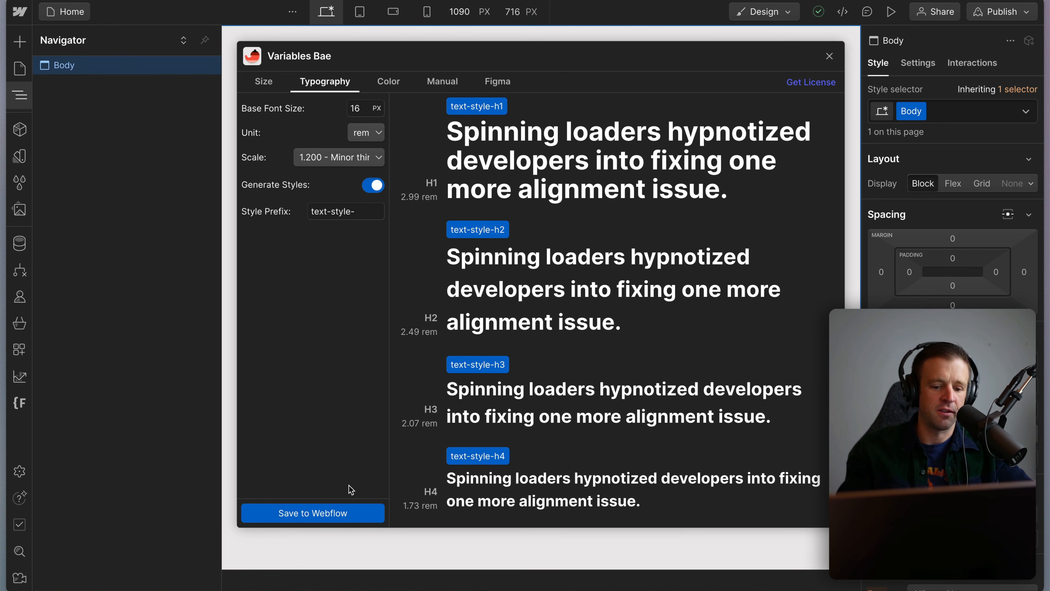
click(331, 510)
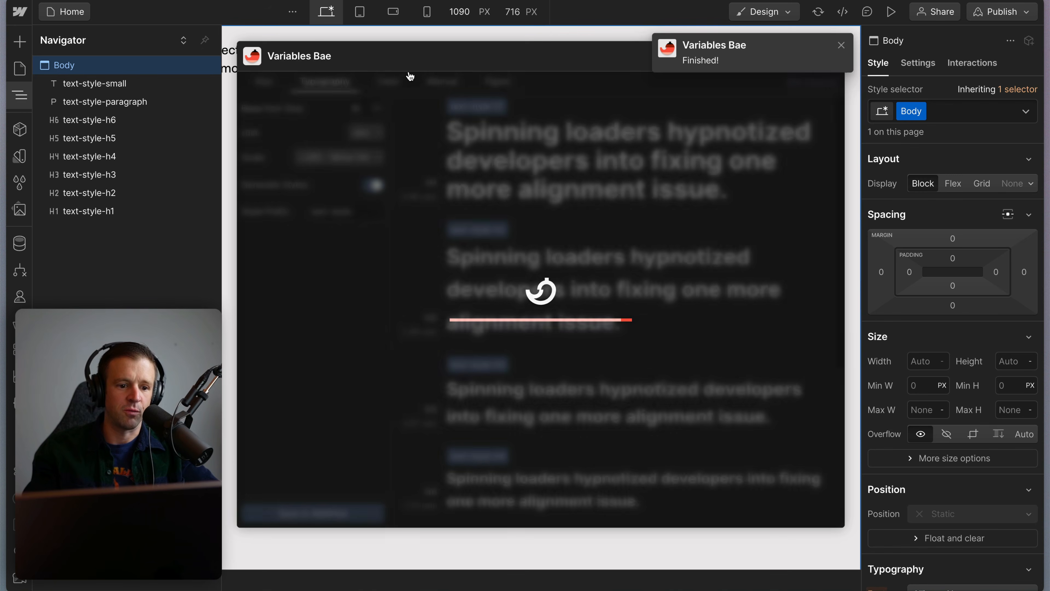
Uncover the generated text elements on the canvas and inspect the styles of the small text, paragraph and headings.
drag(398, 61, 425, 66)
click(21, 98)
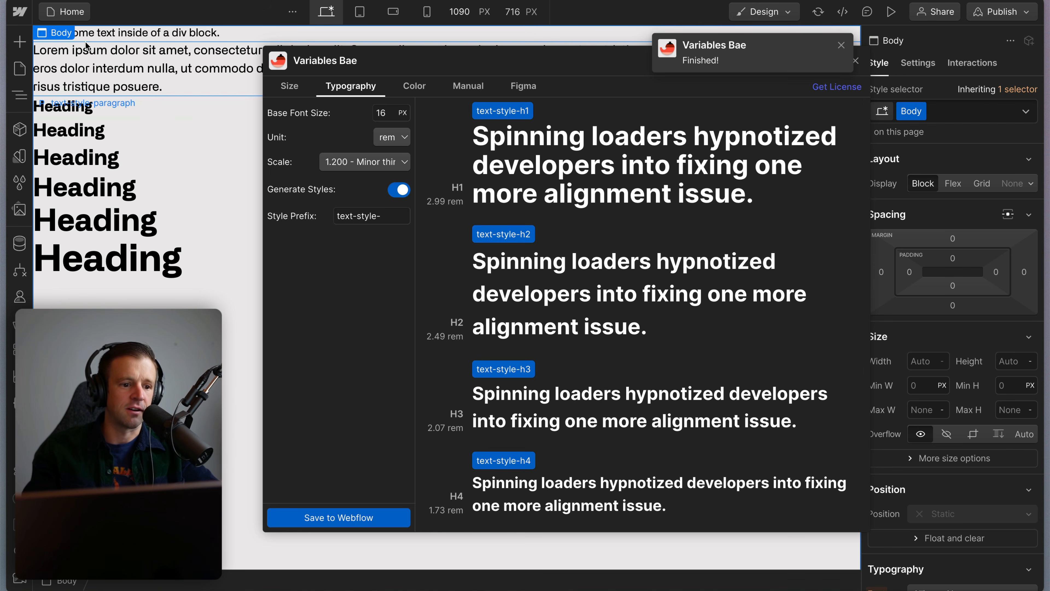
click(93, 50)
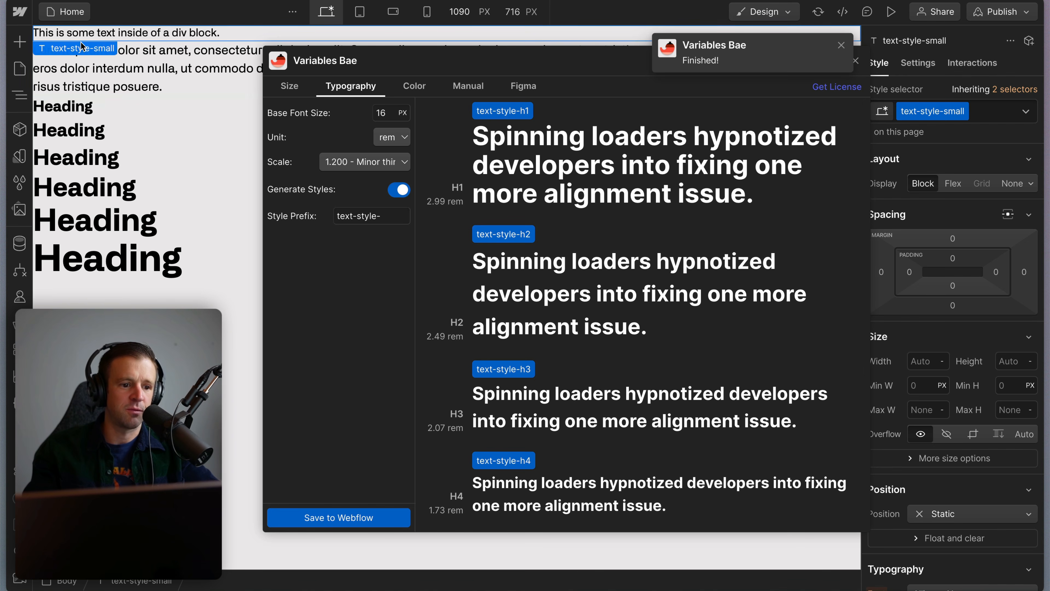
click(143, 59)
click(151, 114)
click(165, 136)
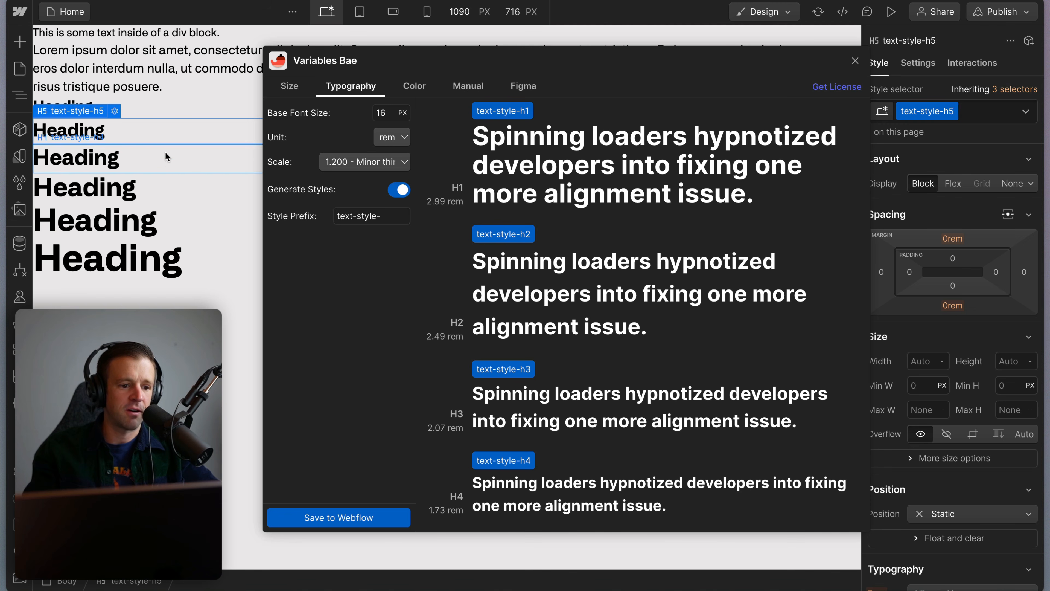
click(165, 156)
drag(785, 62, 756, 54)
scroll(929, 400, down, 5)
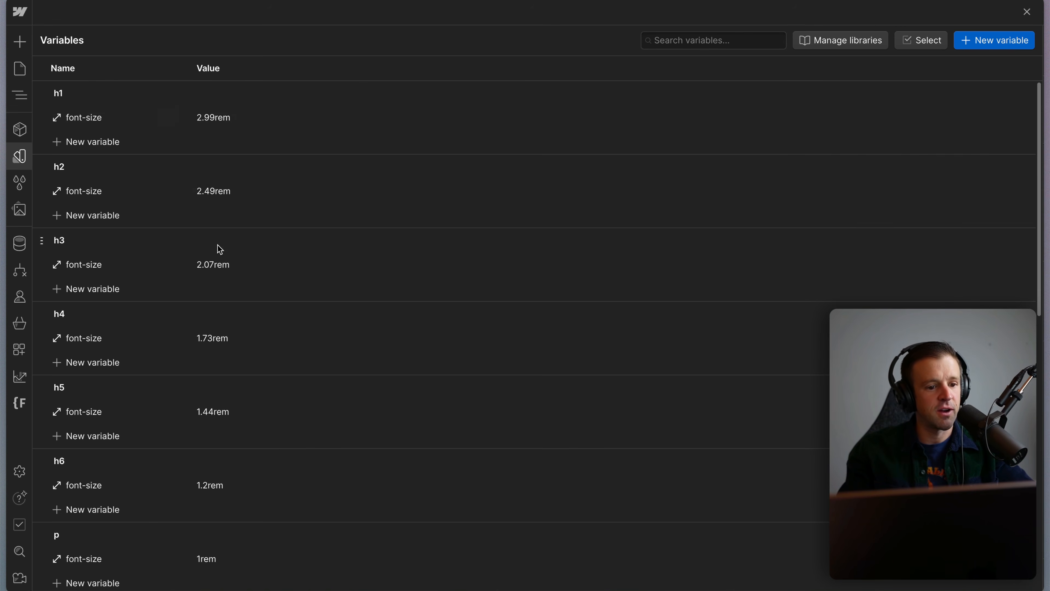
Review the generated font-size variables for the headings, paragraph and small text in the variables list.
scroll(220, 249, down, 5)
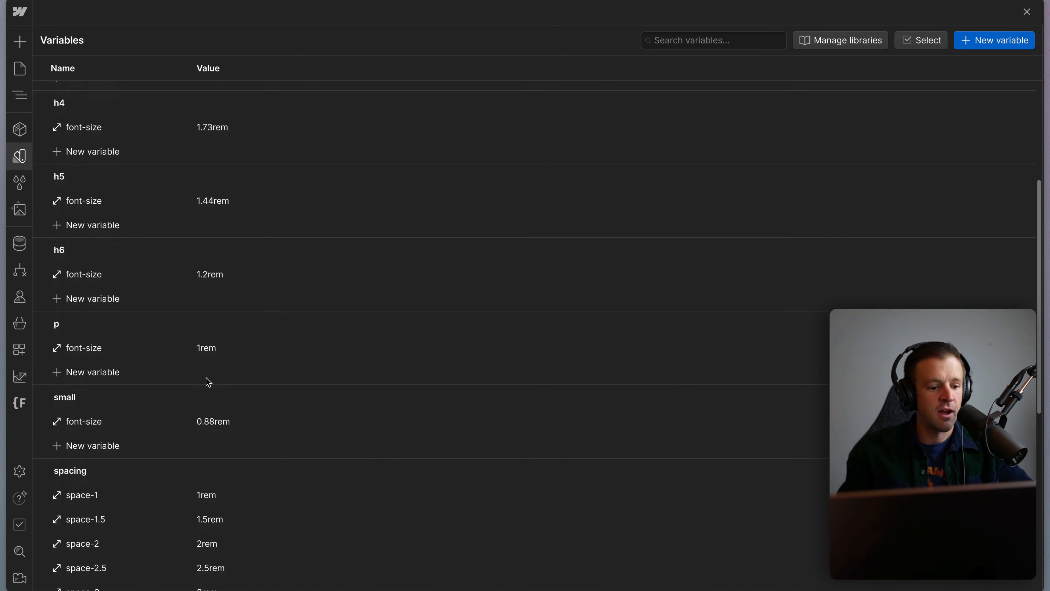
scroll(208, 382, up, 5)
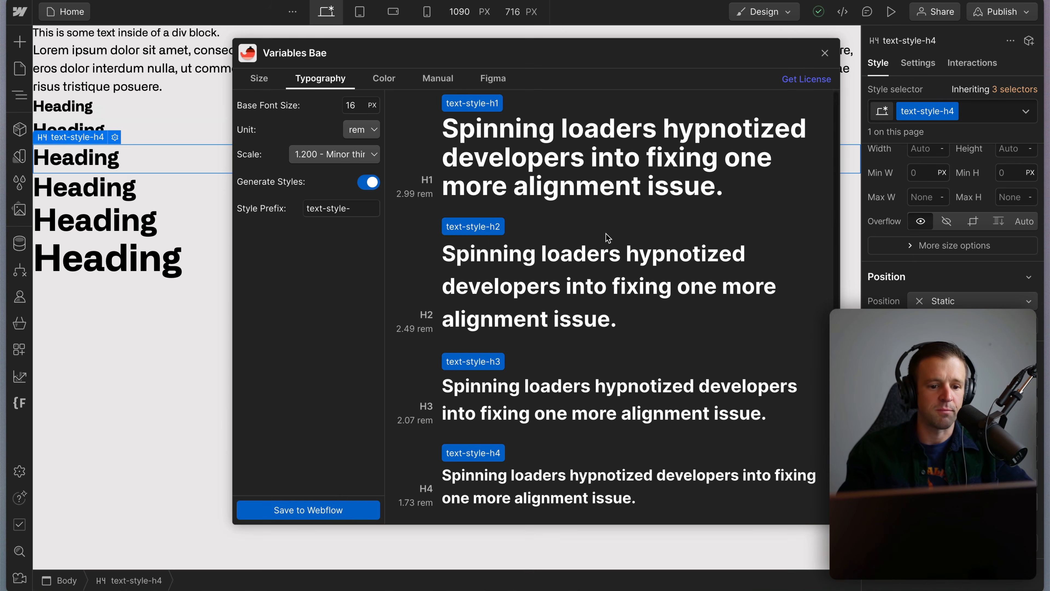
Open the color palette generator and set the base hue to 191.
click(382, 81)
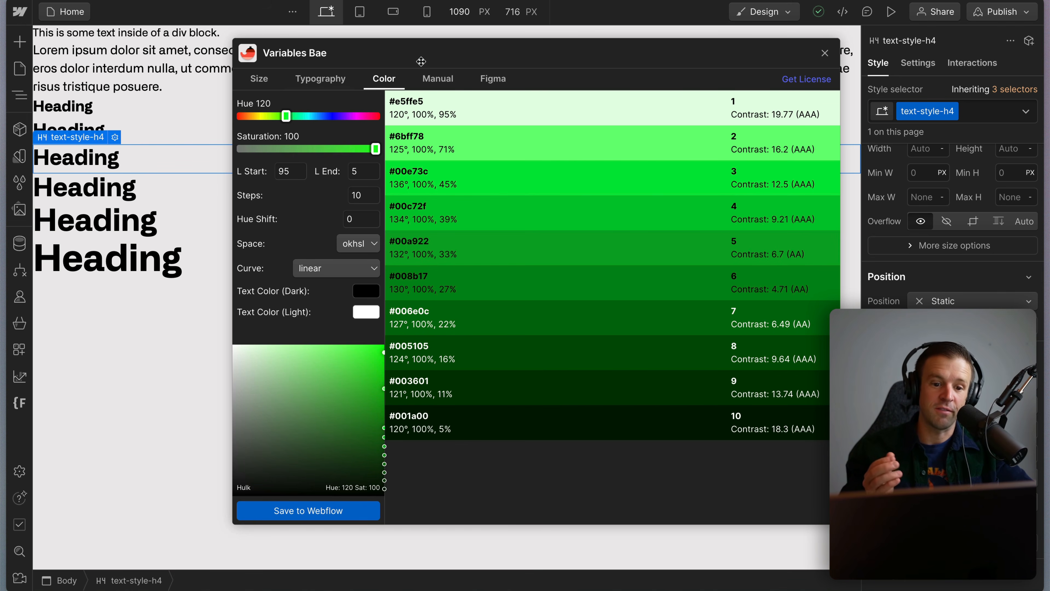
drag(456, 48, 460, 48)
drag(291, 116, 318, 120)
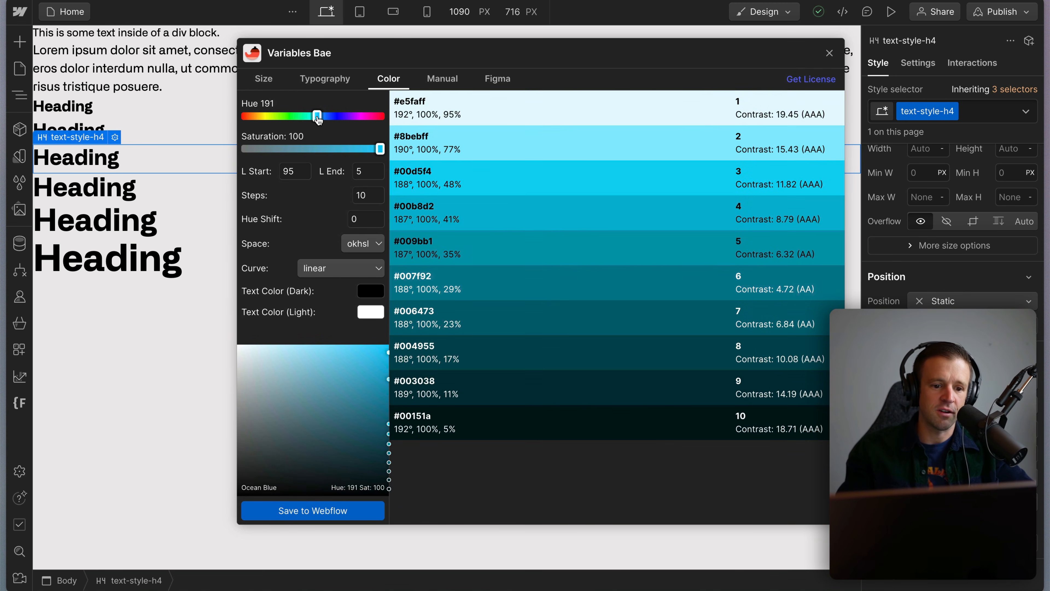
Compare the palette in the hsl, rgb and lrgb color spaces and return it to okhsl.
click(351, 247)
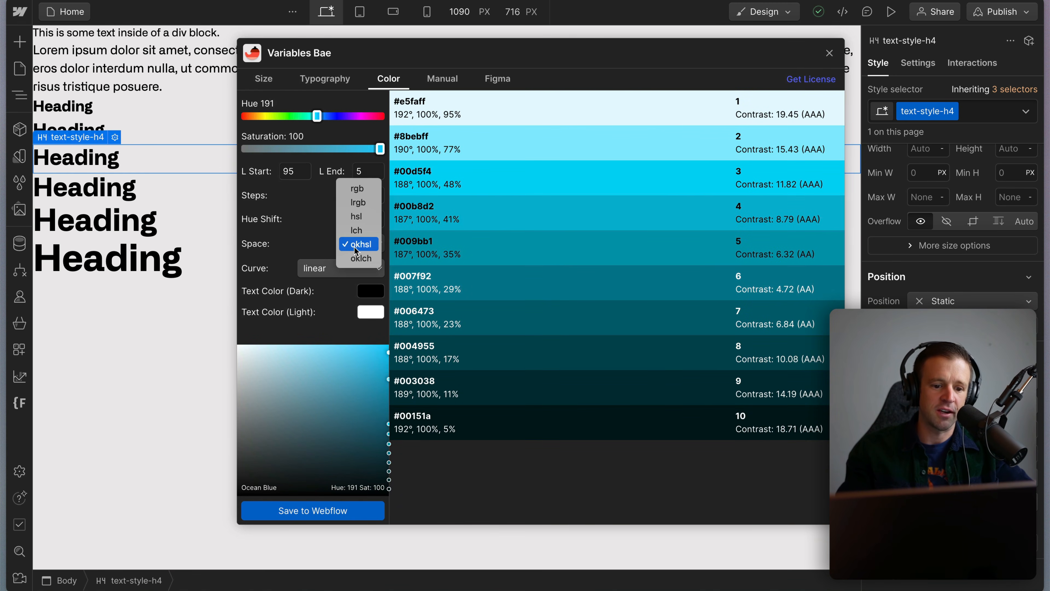
click(355, 216)
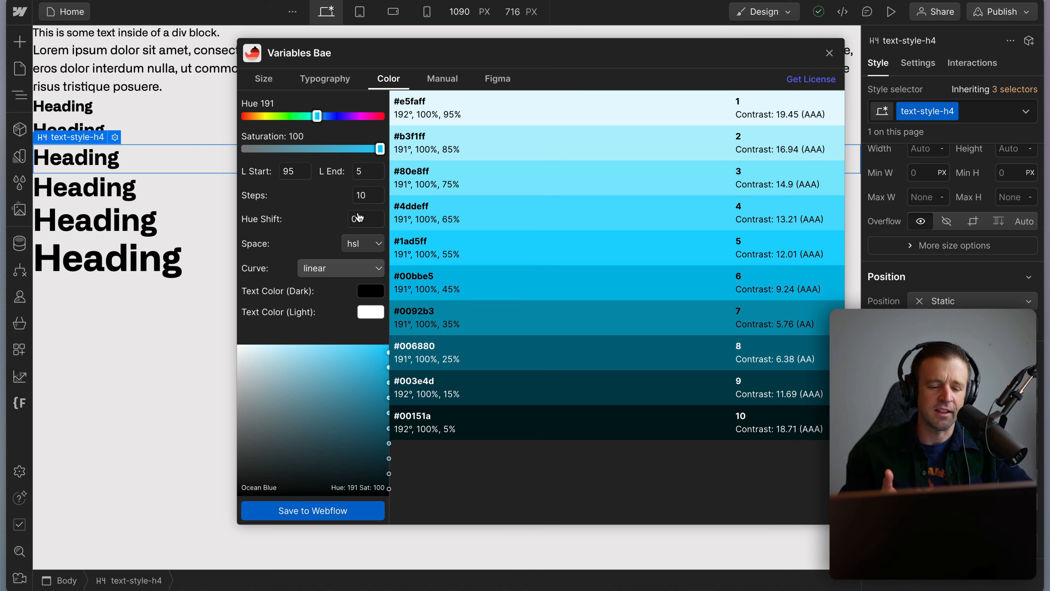
click(354, 244)
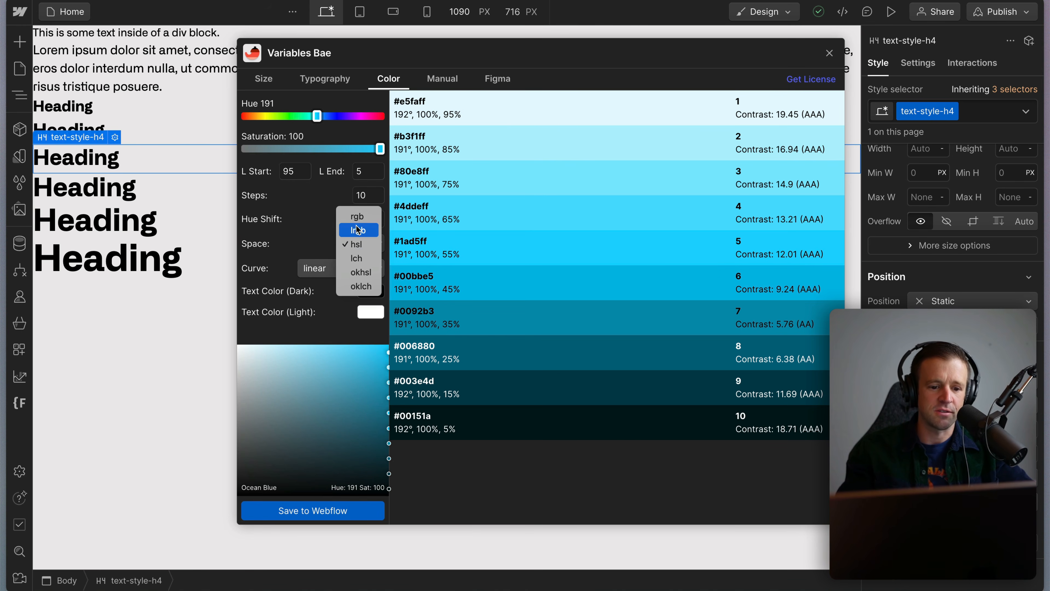
click(360, 272)
click(360, 244)
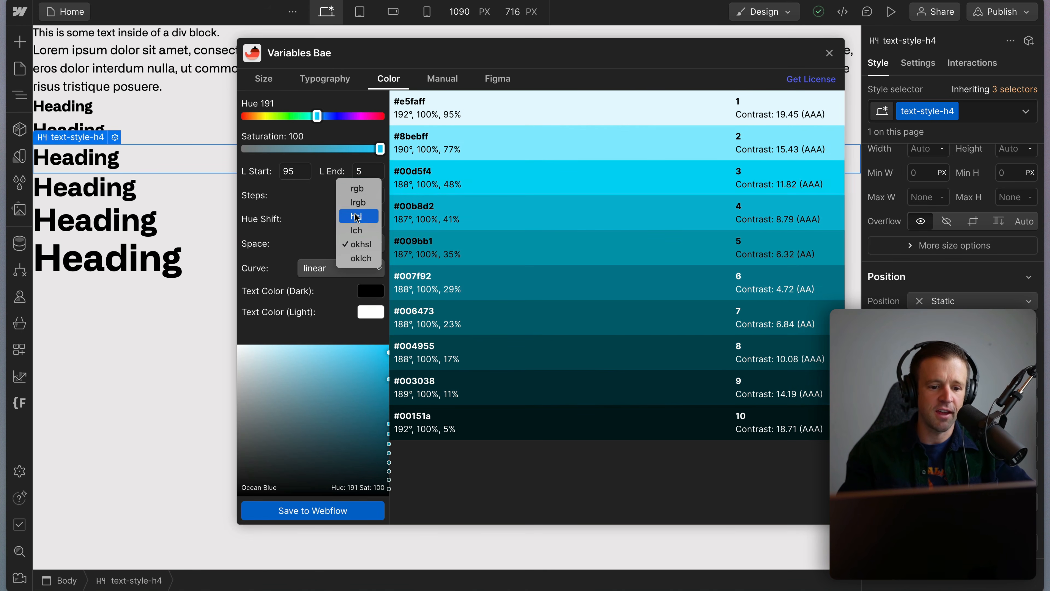
click(359, 194)
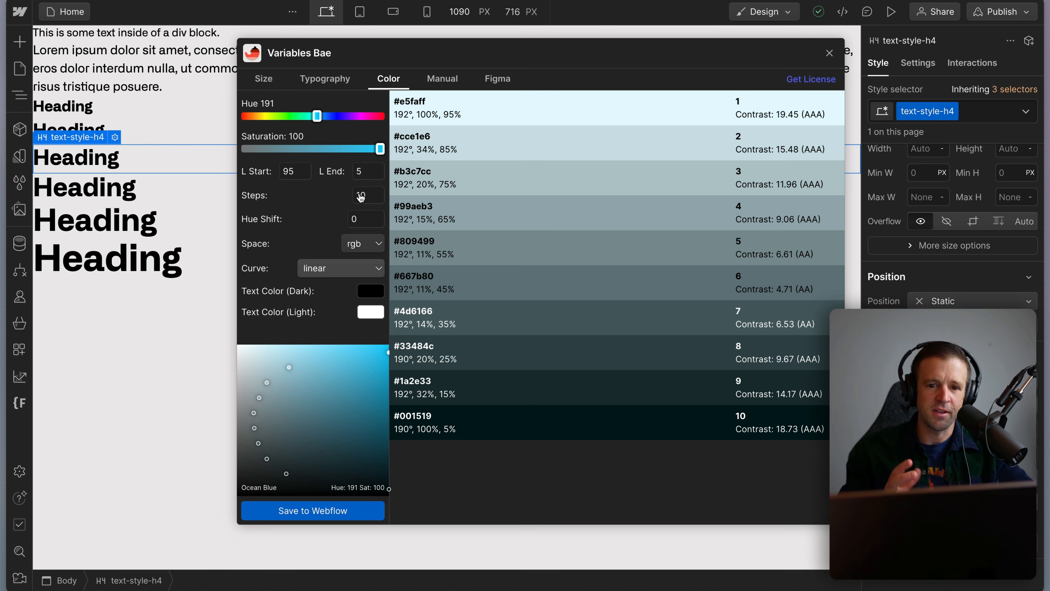
click(358, 244)
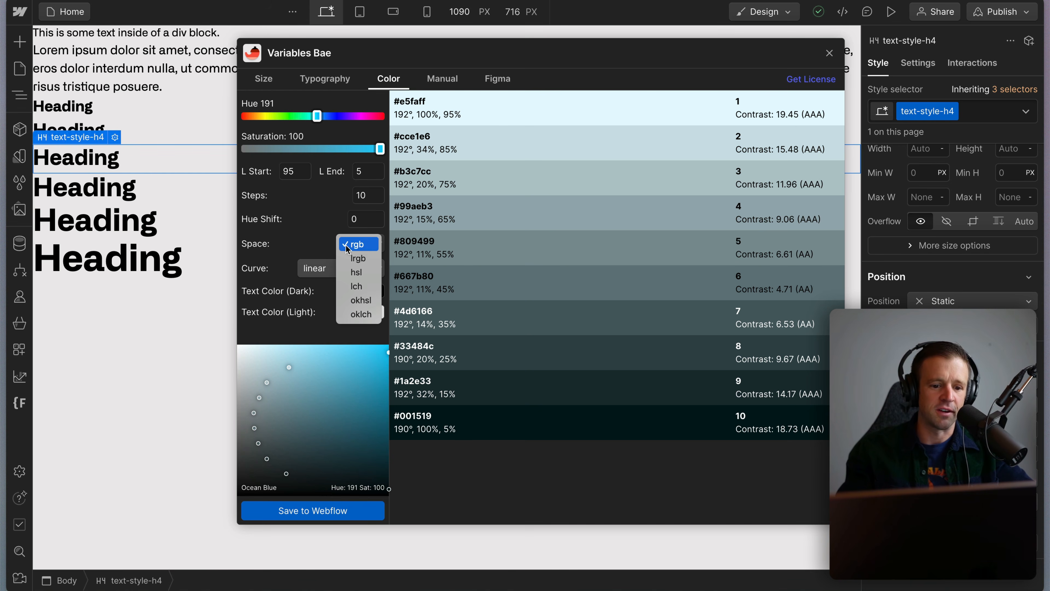
click(359, 257)
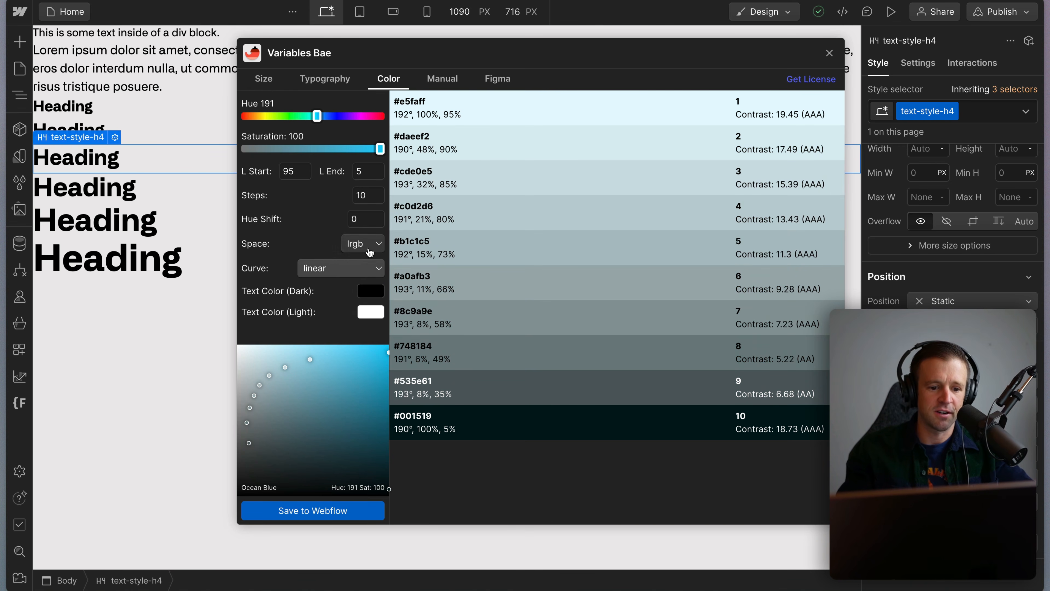
click(366, 247)
click(356, 184)
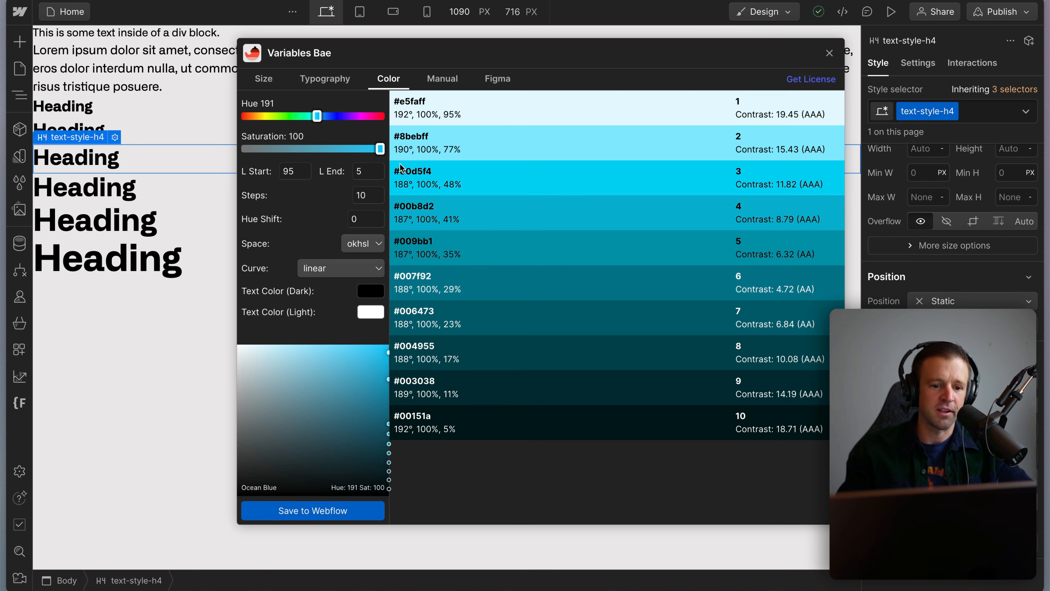
Set the palette's saturation to 90 and its starting lightness to 99.
mouse_move(380, 150)
mouse_down()
mouse_move(263, 153)
mouse_move(367, 153)
mouse_up()
click(302, 168)
click(302, 168)
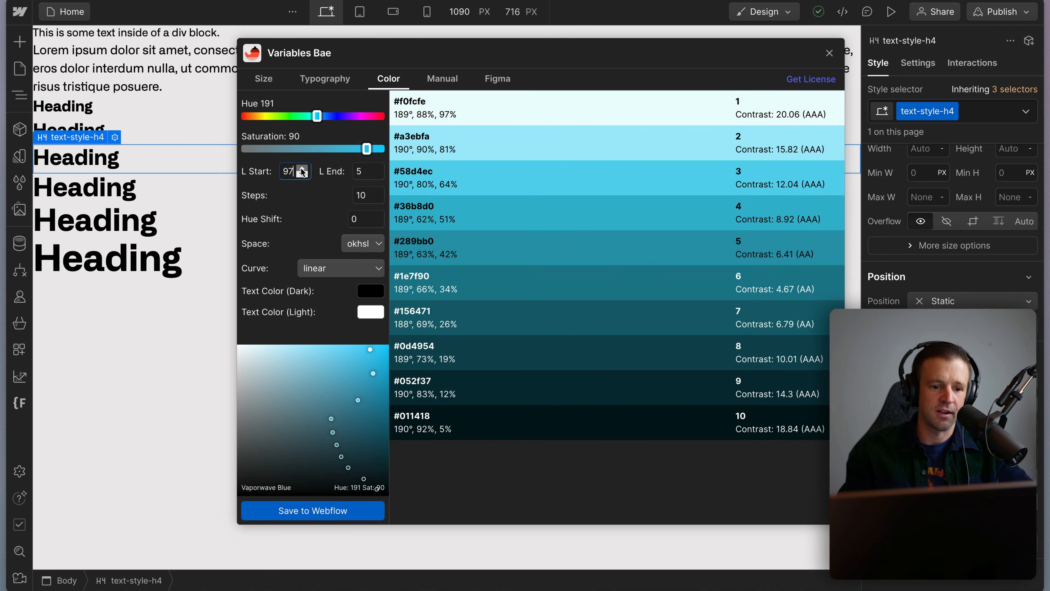
click(302, 169)
click(302, 169)
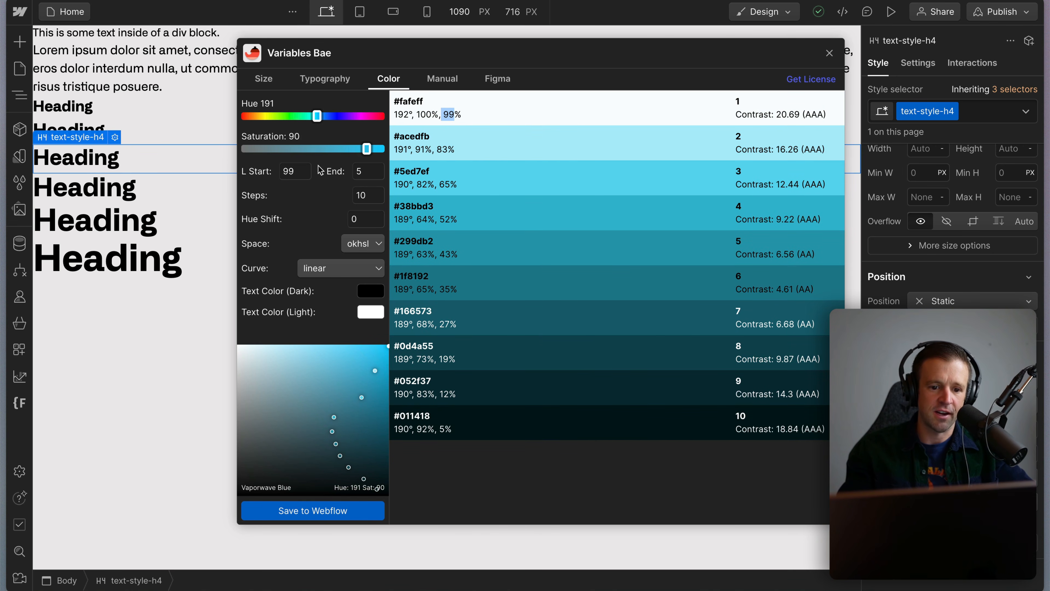
Lower the palette's starting lightness to 90.
click(302, 174)
click(302, 174)
click(302, 174)
click(302, 174)
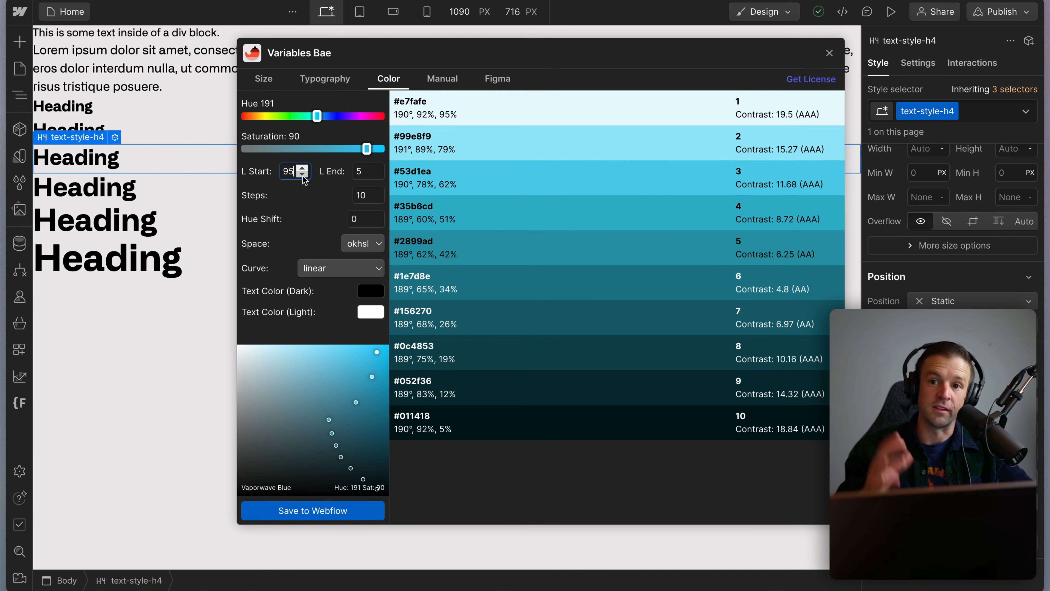
click(302, 175)
click(302, 175)
click(302, 174)
click(303, 174)
click(302, 174)
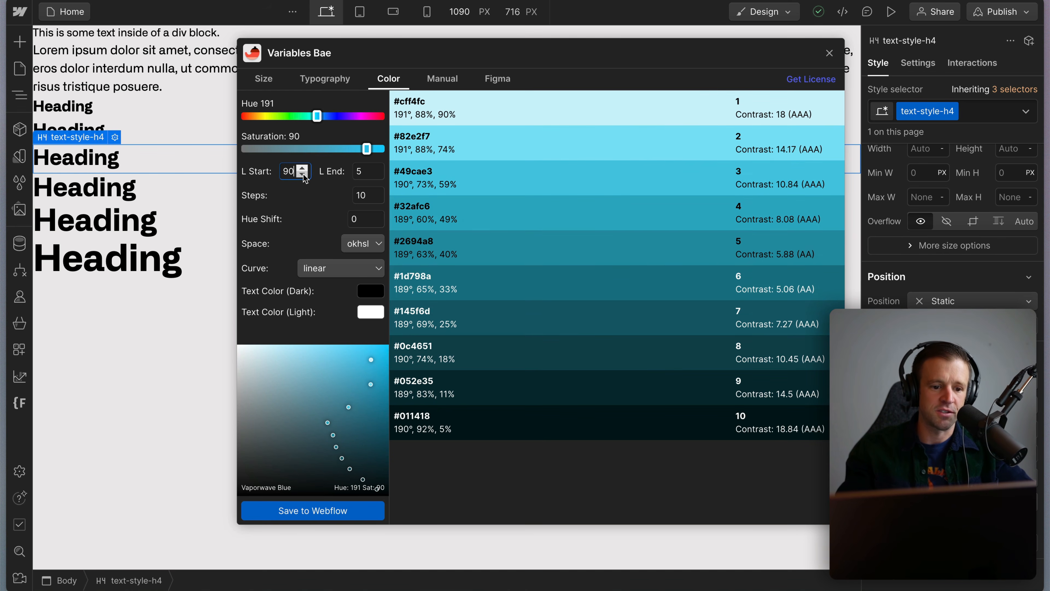
Raise the palette's ending lightness to 10.
click(375, 168)
click(376, 168)
click(376, 168)
click(375, 168)
click(376, 168)
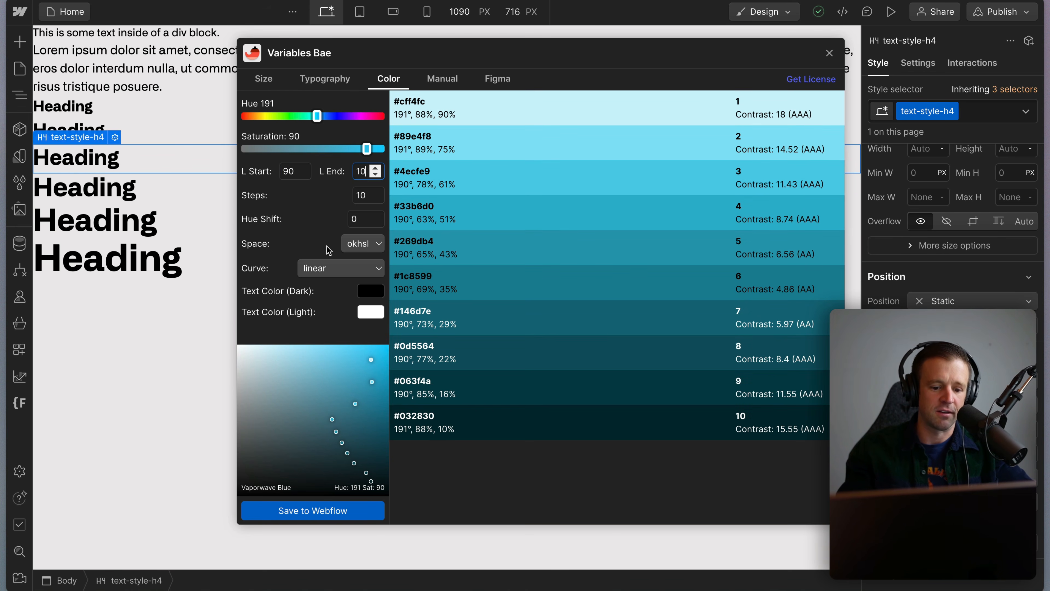
Reduce the number of palette steps to 5.
click(376, 199)
click(375, 199)
click(375, 198)
click(375, 199)
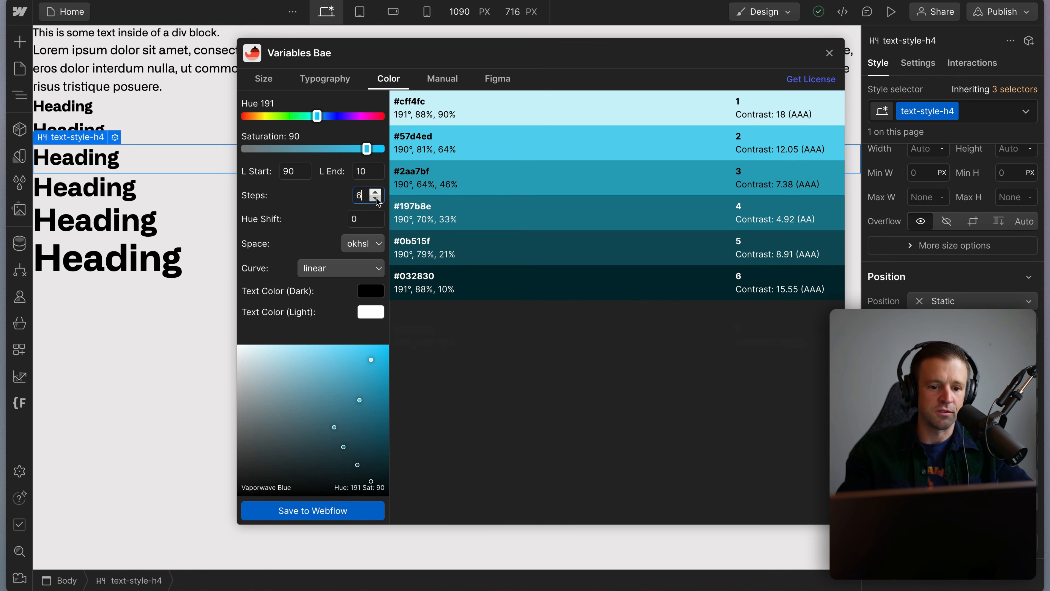
click(376, 199)
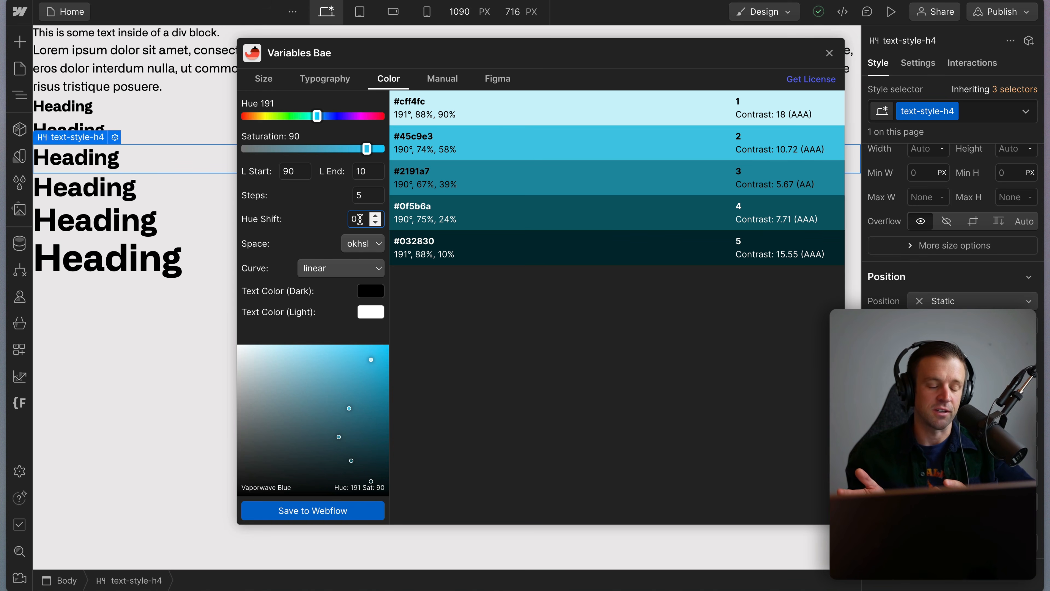
Set the palette's hue shift to 5.
key(Up)
key(Up)
key(Up)
key(Up)
key(Up)
key(Up)
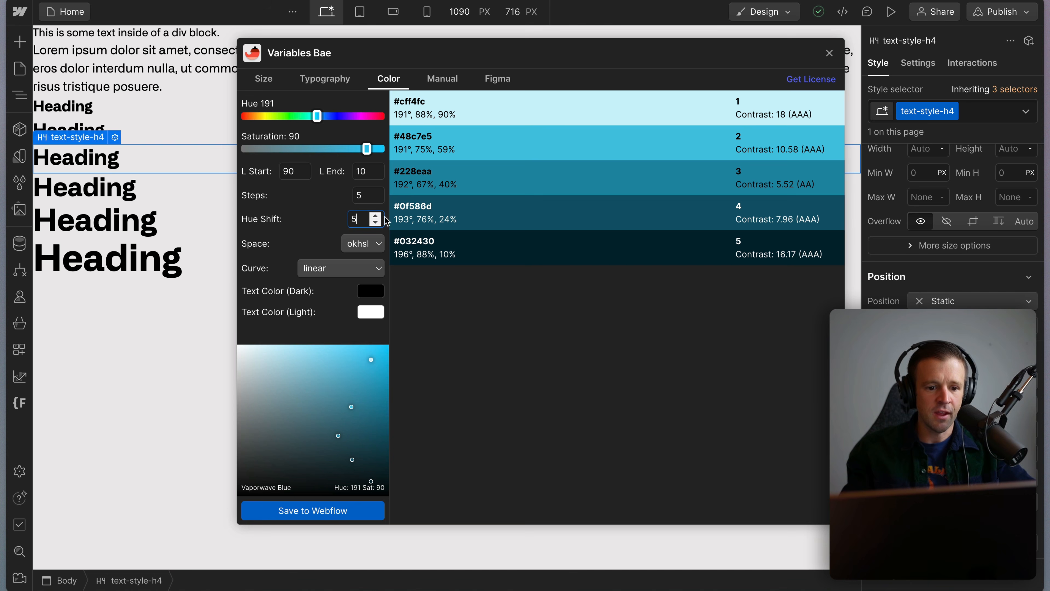
click(377, 216)
click(375, 222)
click(375, 222)
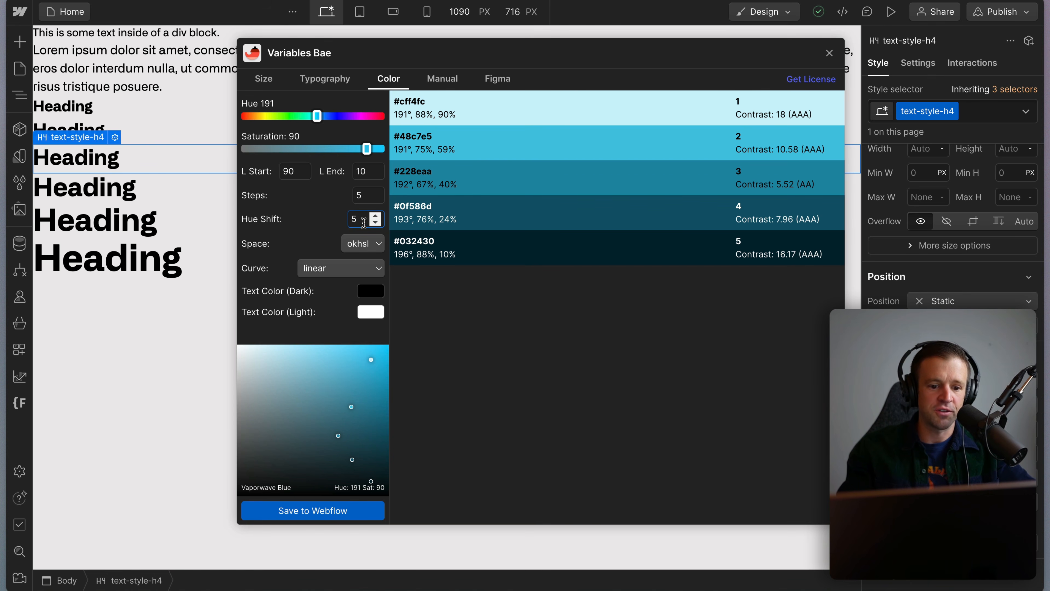
Try a hue shift of 60 and compare the palette in the hsl and okhsl color spaces.
key(BackSpace)
text(60)
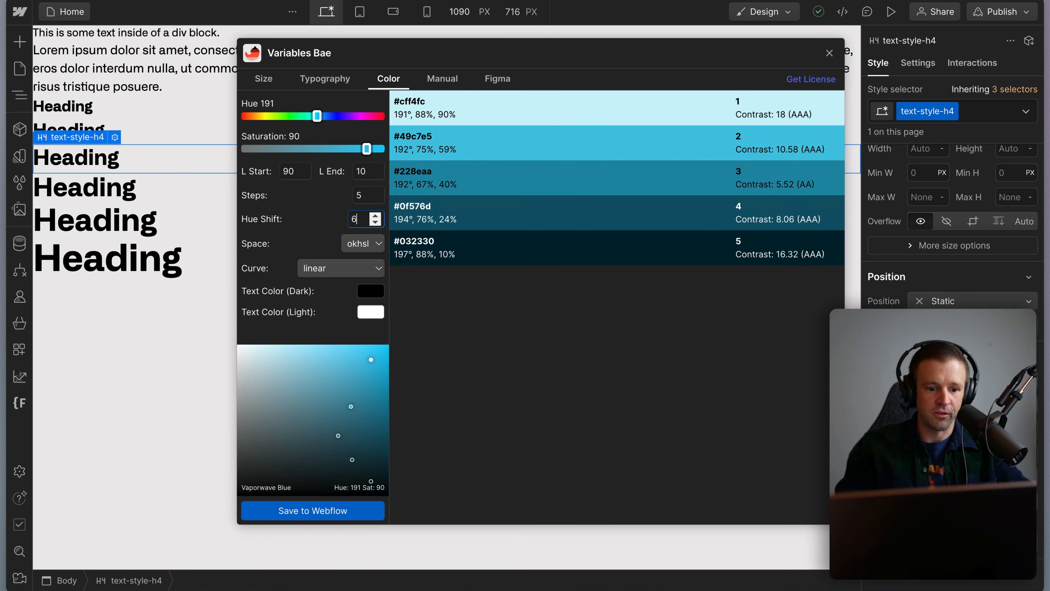
click(361, 244)
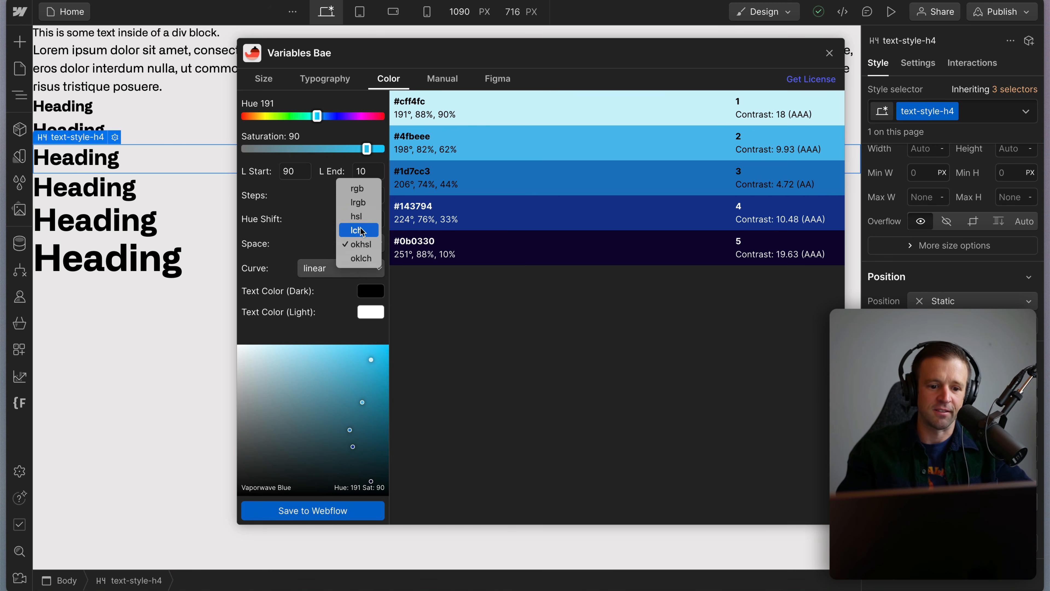
click(358, 215)
click(360, 247)
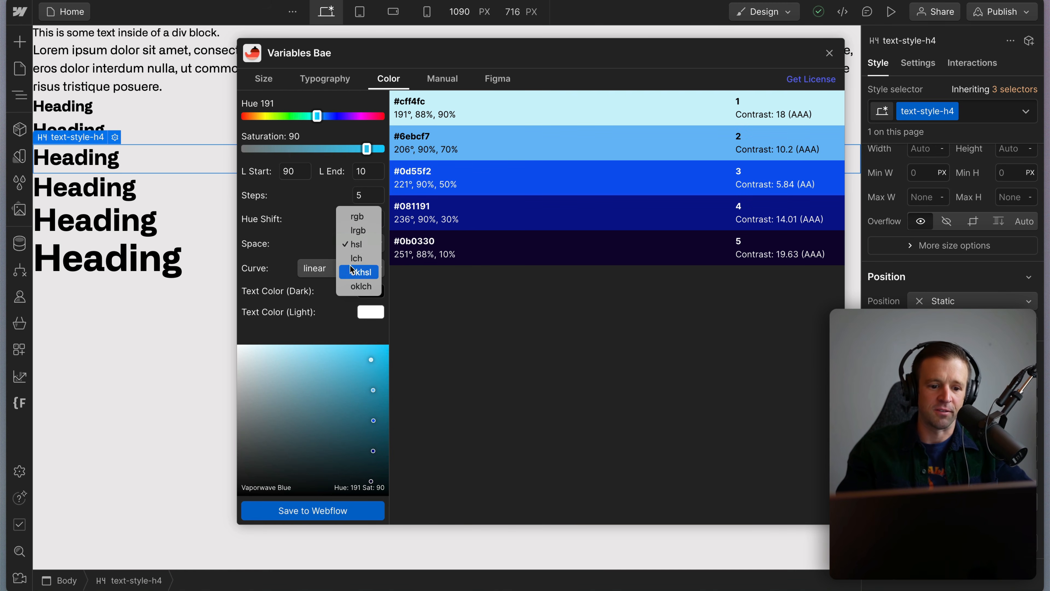
click(359, 215)
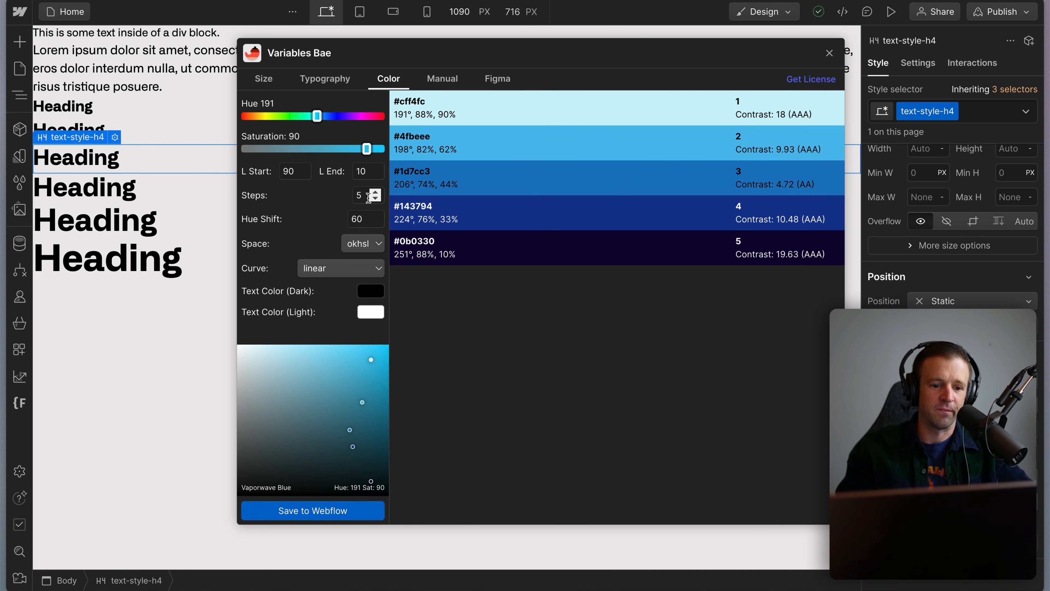
Bring the hue shift back down to 5.
click(375, 223)
click(375, 222)
click(375, 222)
click(376, 223)
click(375, 223)
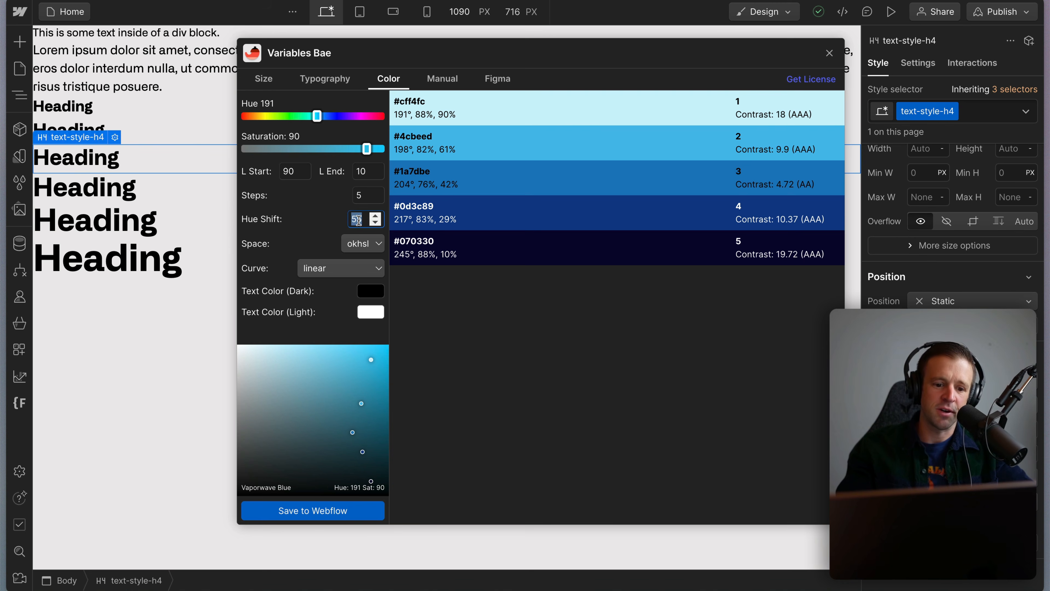
text(5)
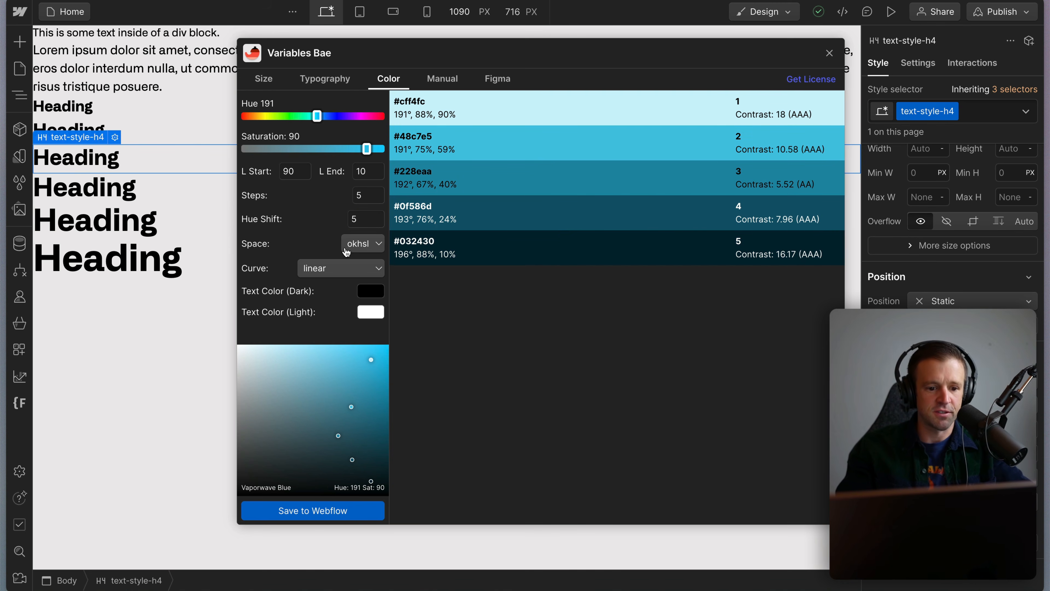
Try the easeInOutSine and easeInOutQuad curves on the palette.
click(322, 269)
click(333, 310)
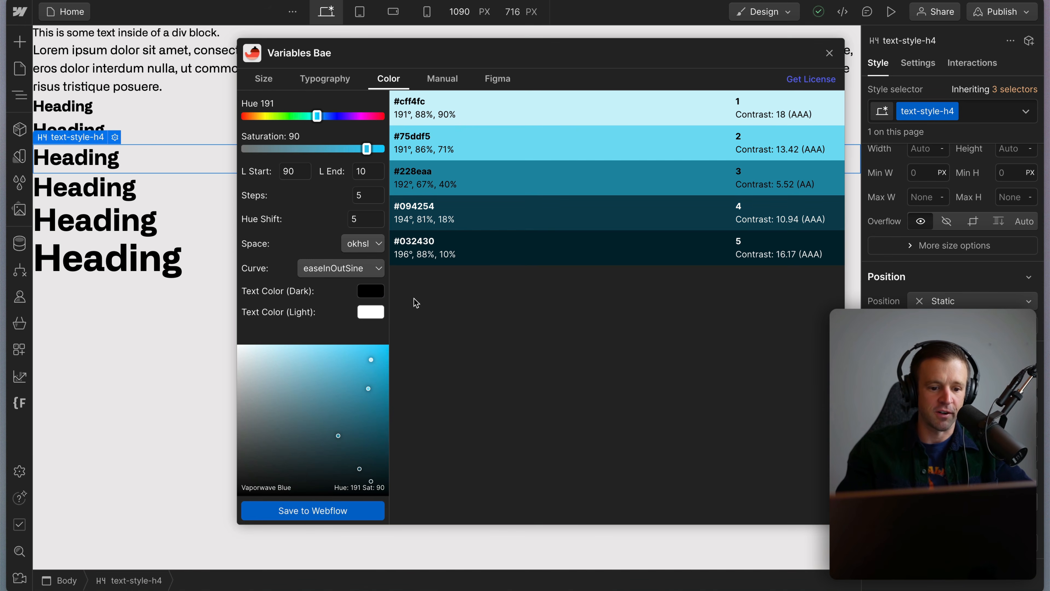
click(331, 268)
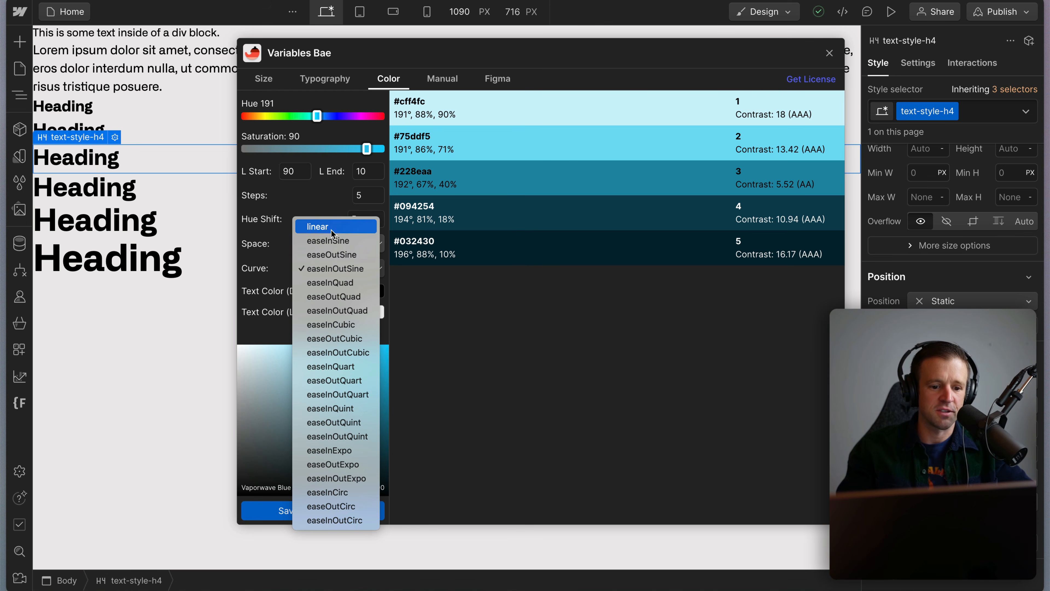
click(331, 314)
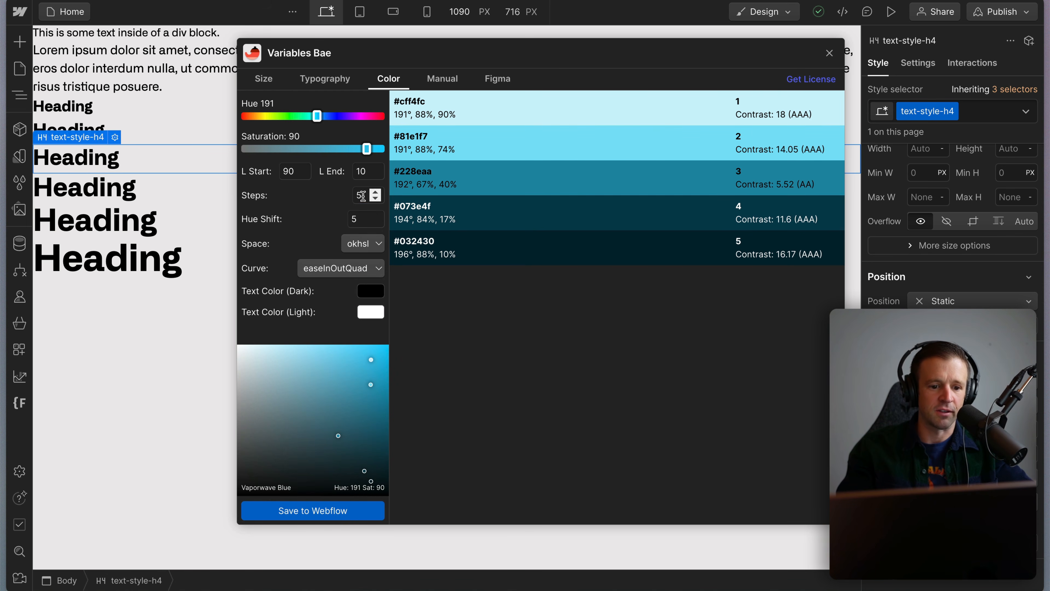
Increase the number of palette steps to 10.
click(375, 193)
click(375, 193)
click(375, 193)
click(375, 193)
click(375, 192)
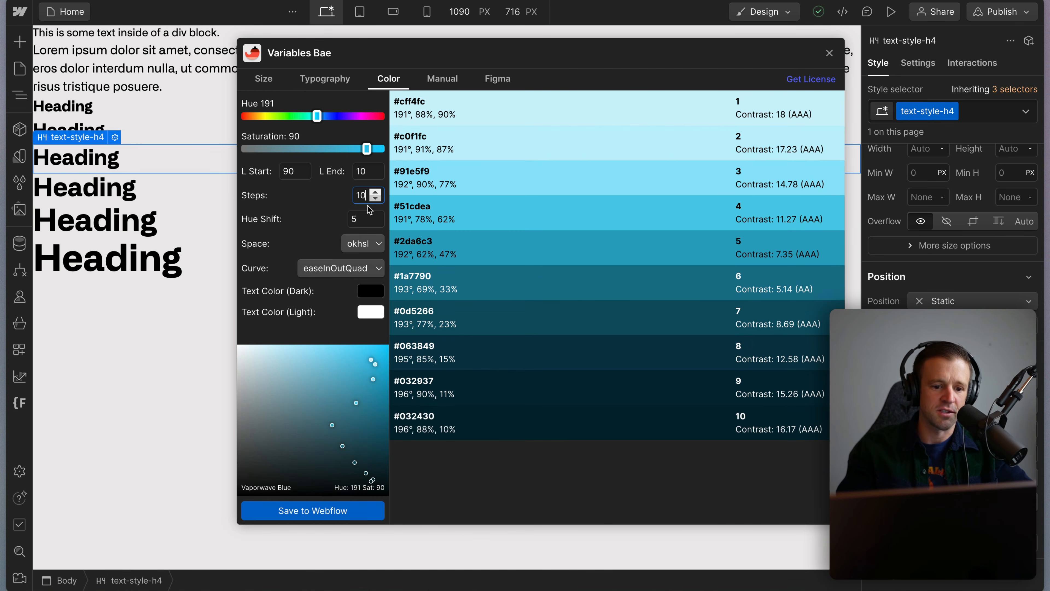
Try the easeOutExpo curve on the palette and return the curve to linear.
click(359, 268)
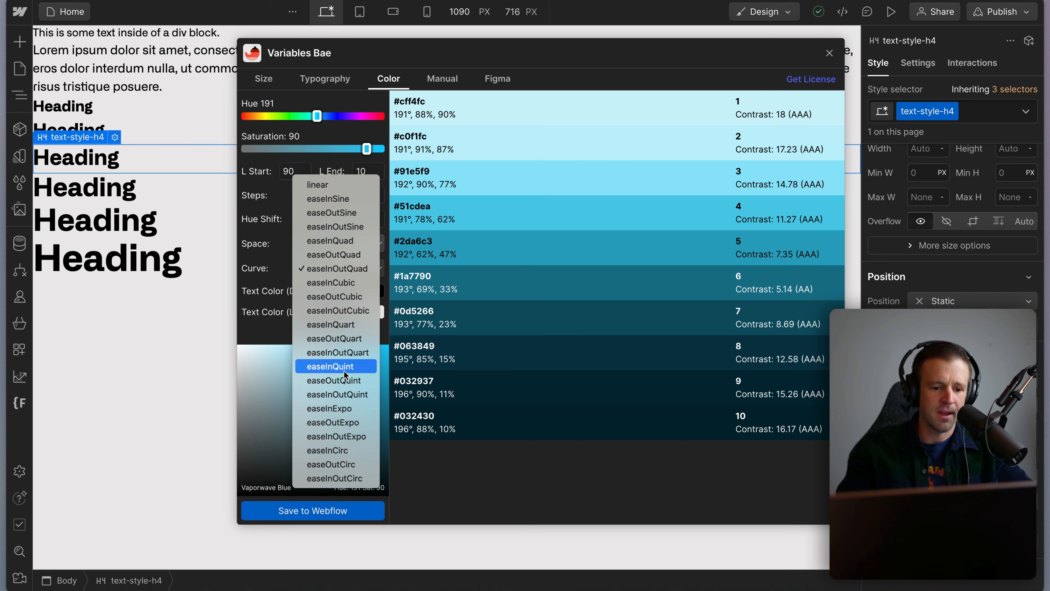
click(338, 426)
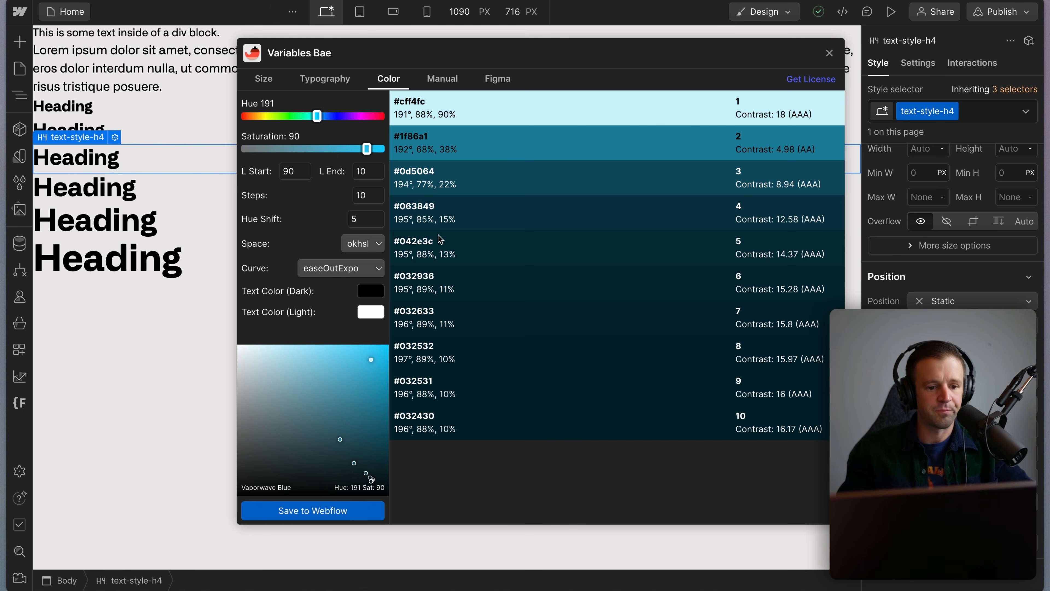
click(345, 276)
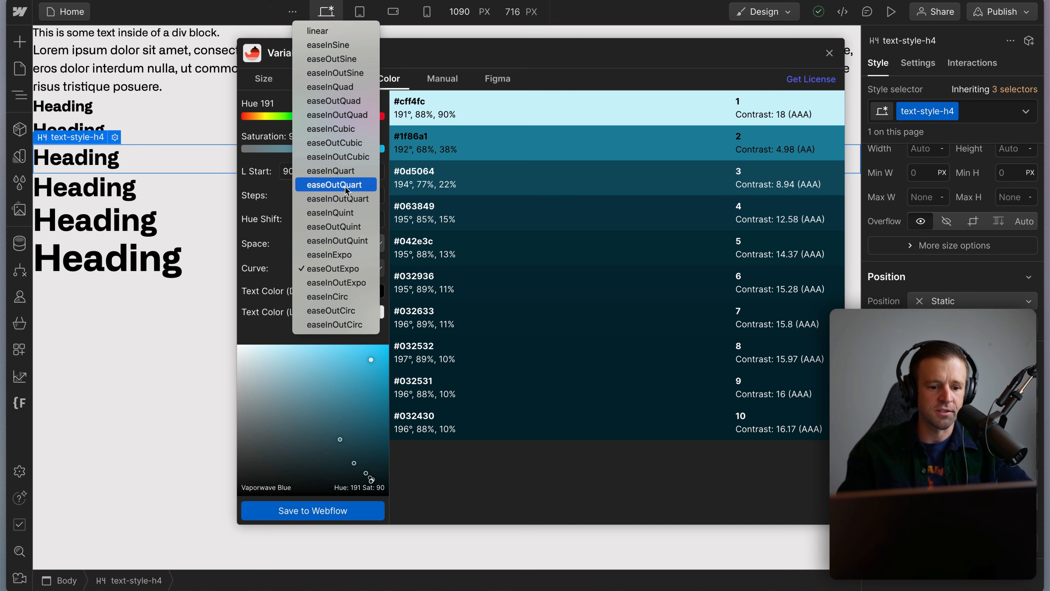
click(334, 37)
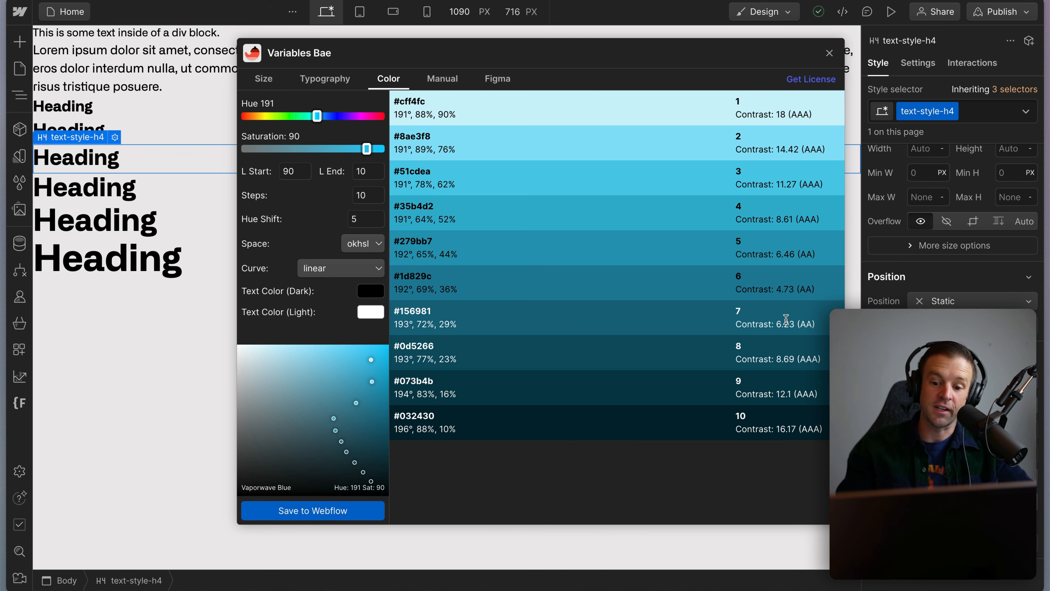
Examine the contrast ratios and accessibility ratings listed for the color swatches.
drag(782, 323, 817, 324)
drag(803, 117, 752, 118)
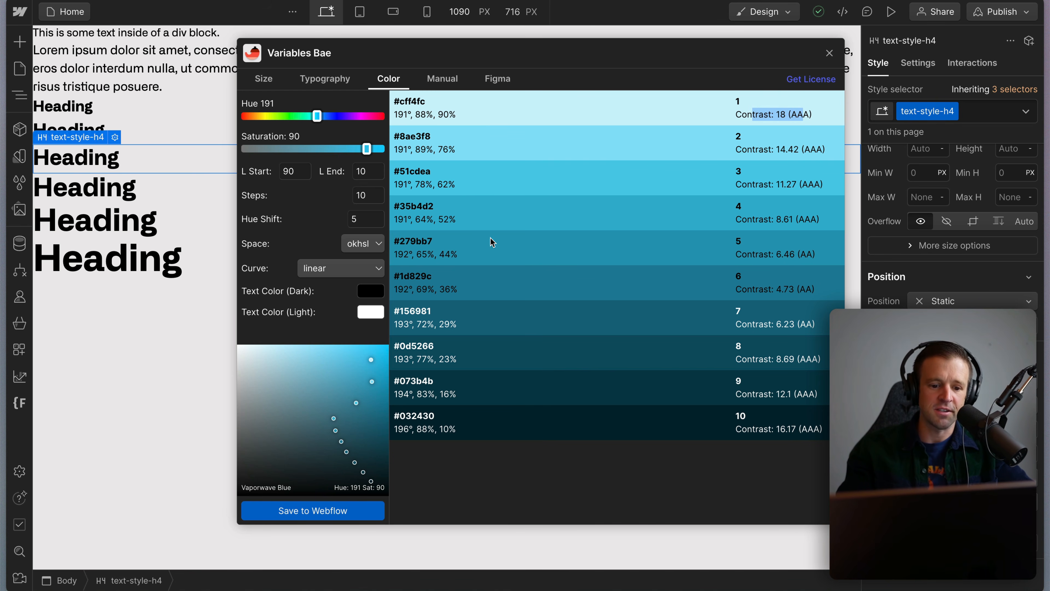
click(485, 206)
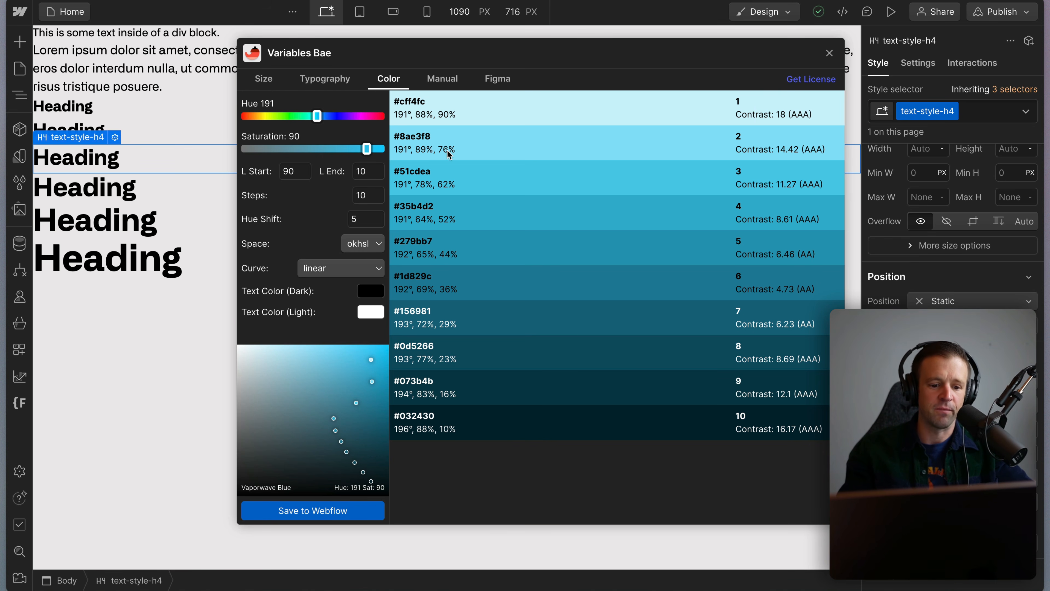
Set the palette's light text color to #CFF4FC, the hex value of the lightest swatch.
drag(428, 106, 395, 101)
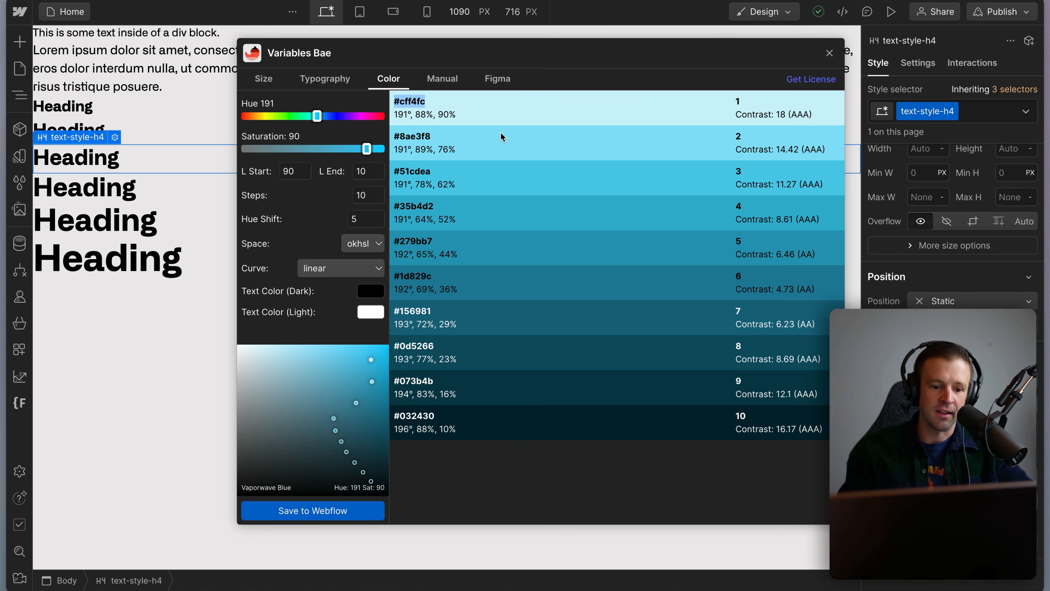
click(367, 316)
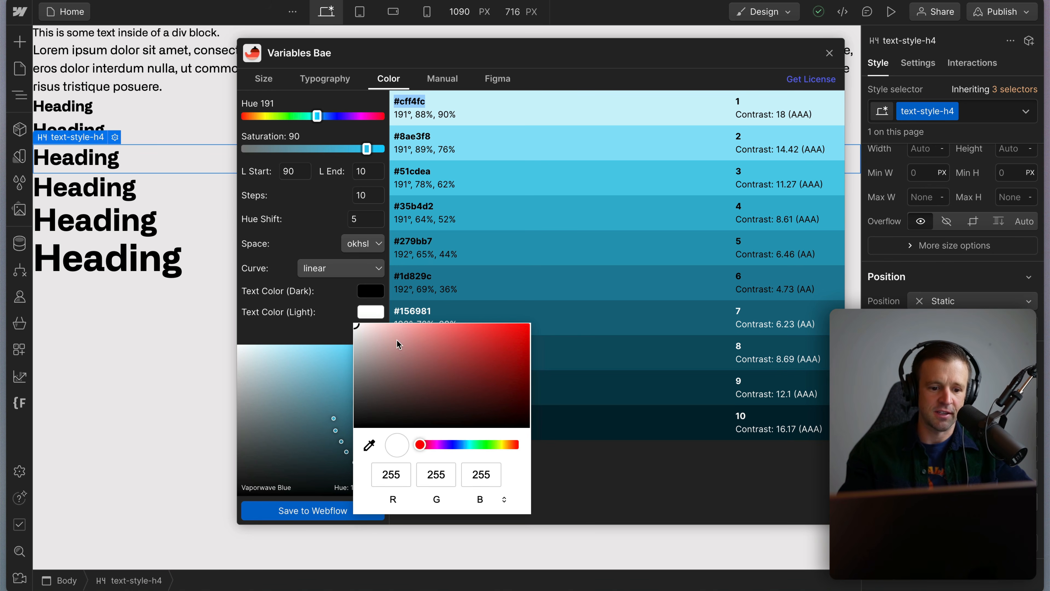
click(503, 499)
click(504, 499)
double_click(435, 473)
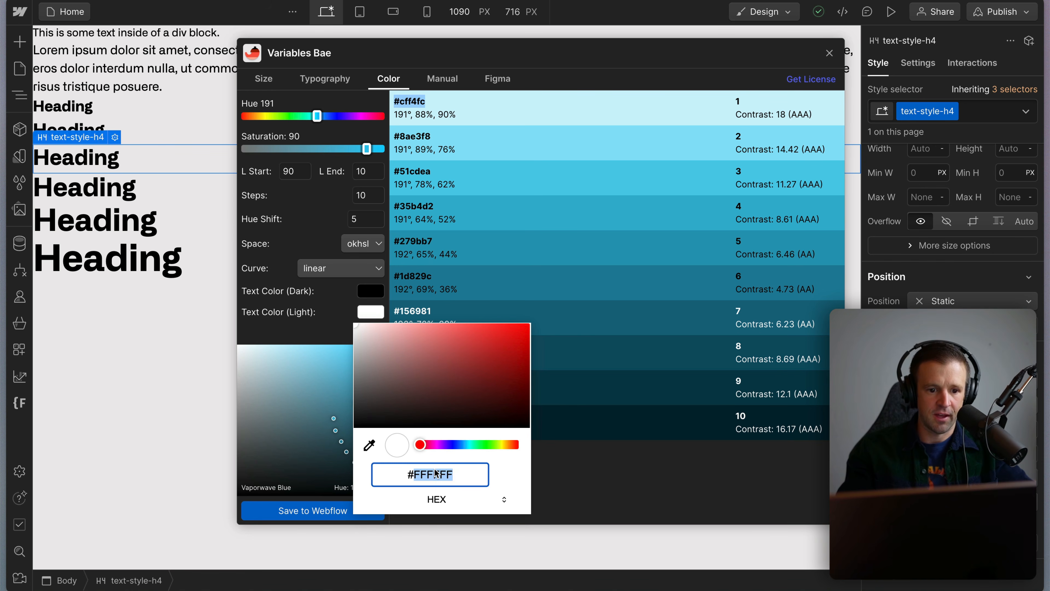
text(CFF)
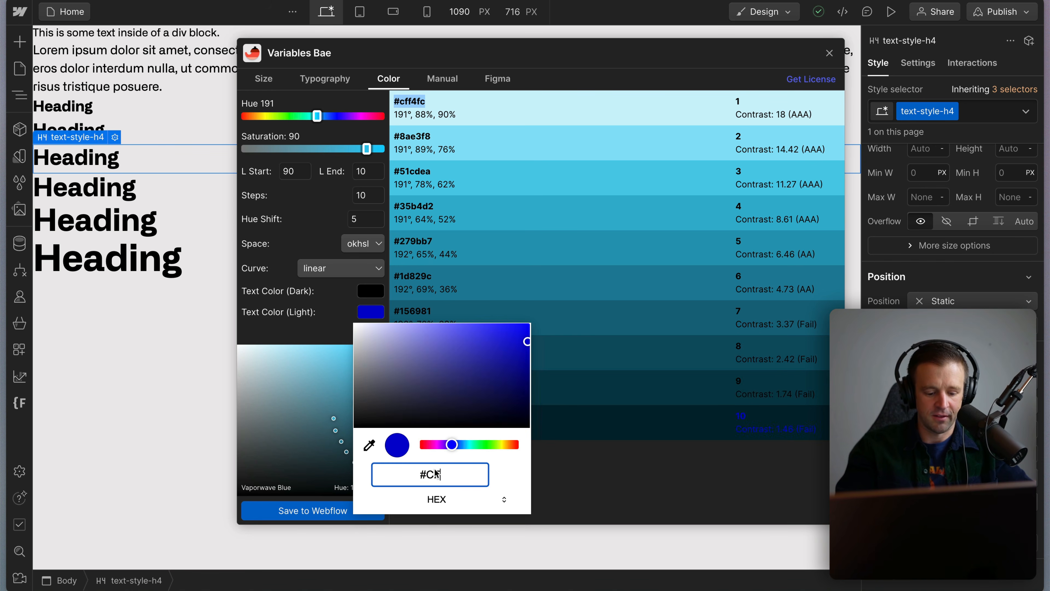
text(4FC)
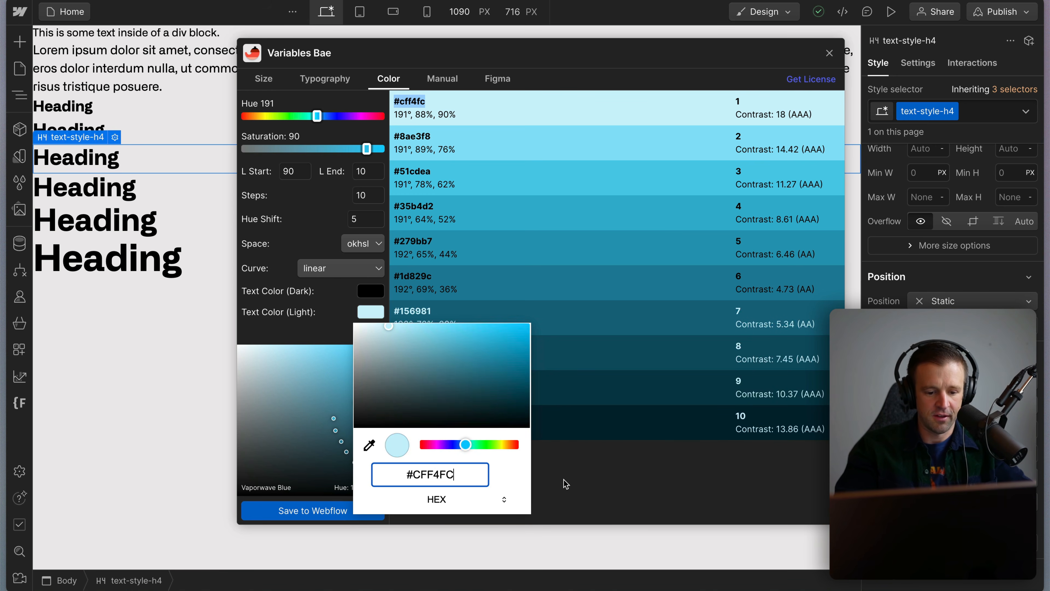
click(592, 488)
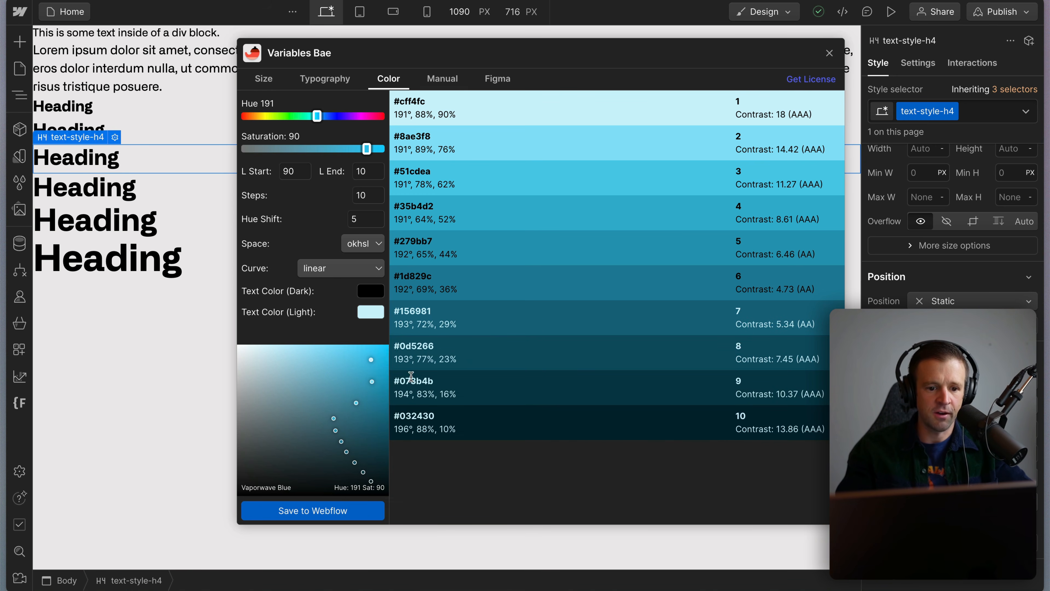
Set the palette's dark text color to #032430, the hex value of the darkest swatch.
drag(413, 429, 463, 434)
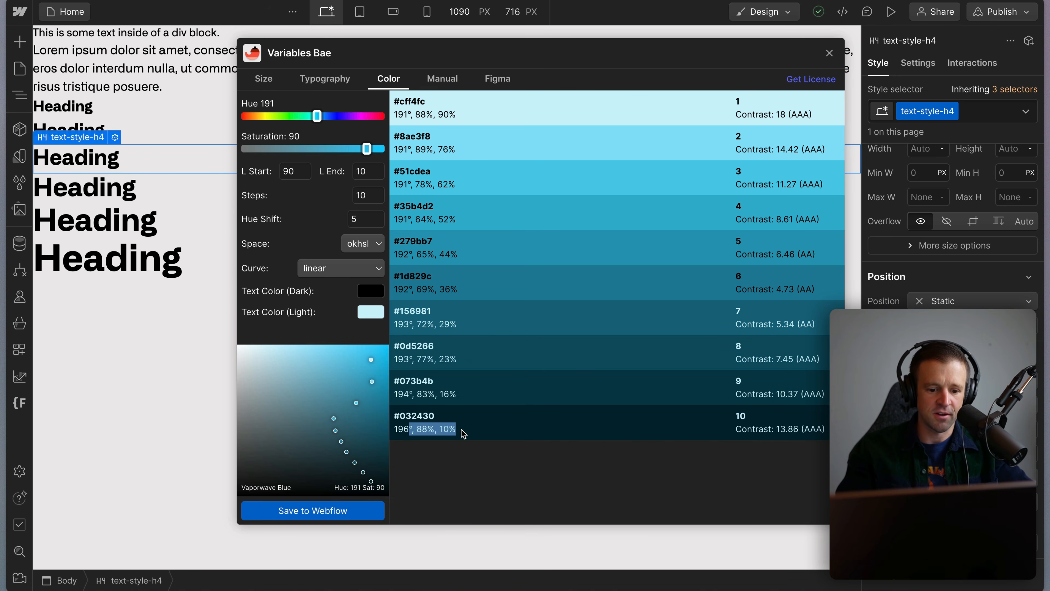
double_click(410, 100)
double_click(413, 416)
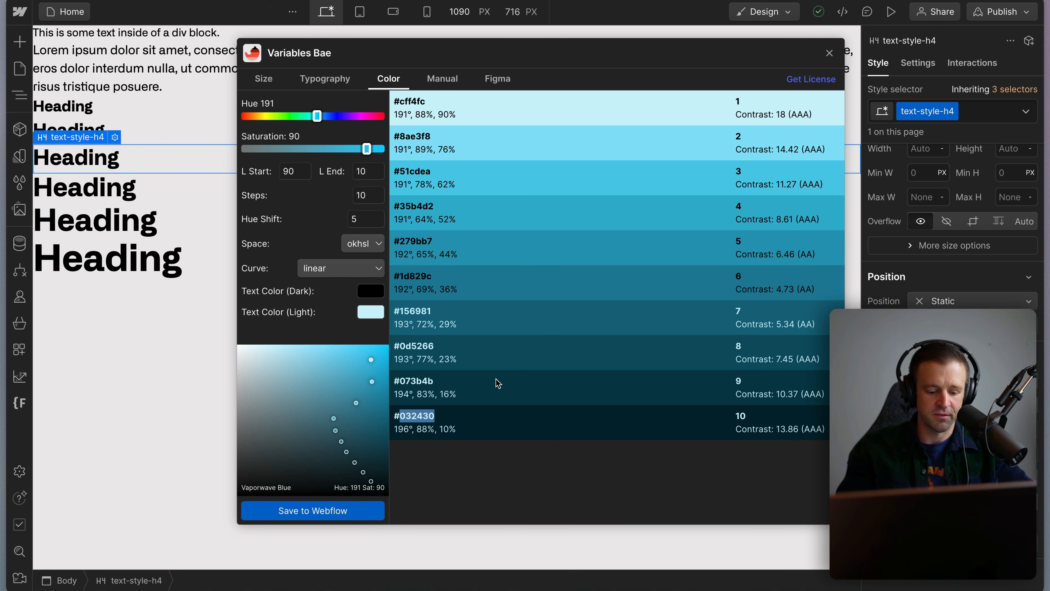
click(365, 292)
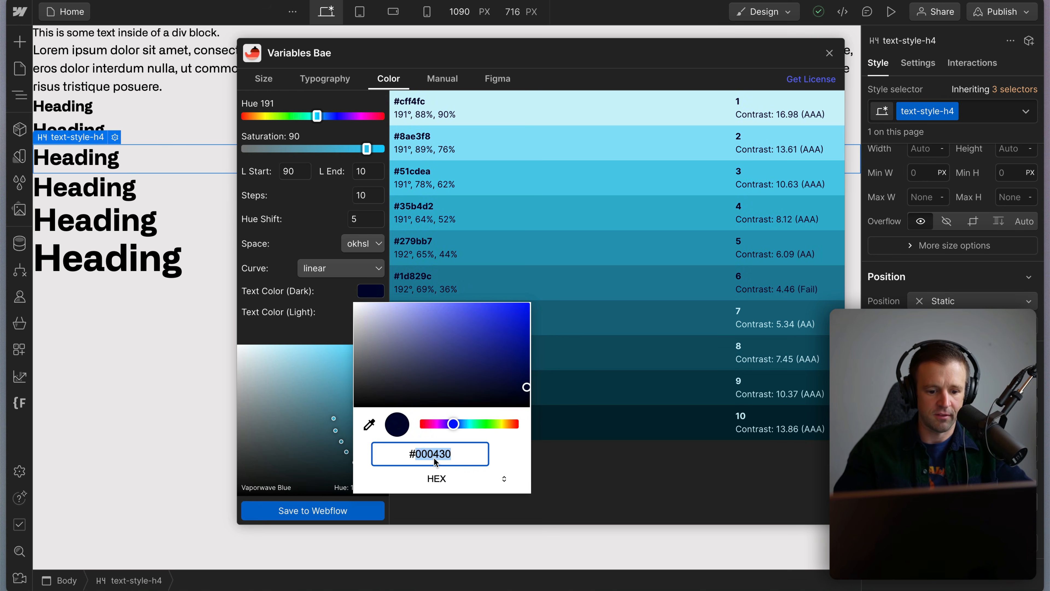
text(032430)
click(567, 461)
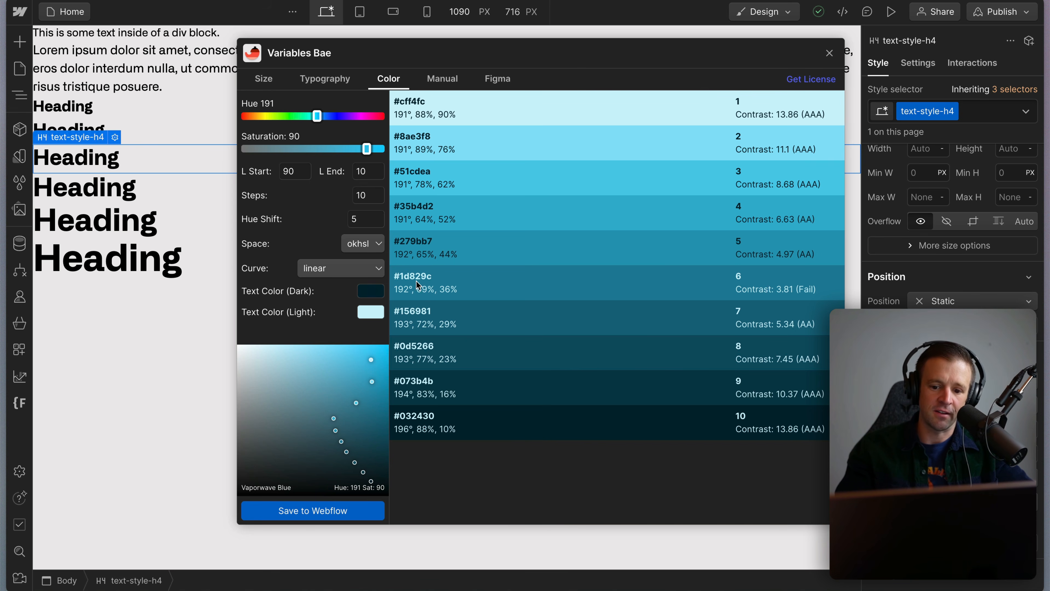
Examine the contrast ratings of the swatches with the new text colors, comparing swatch 6 with the lightest and darkest ones.
drag(421, 276, 403, 277)
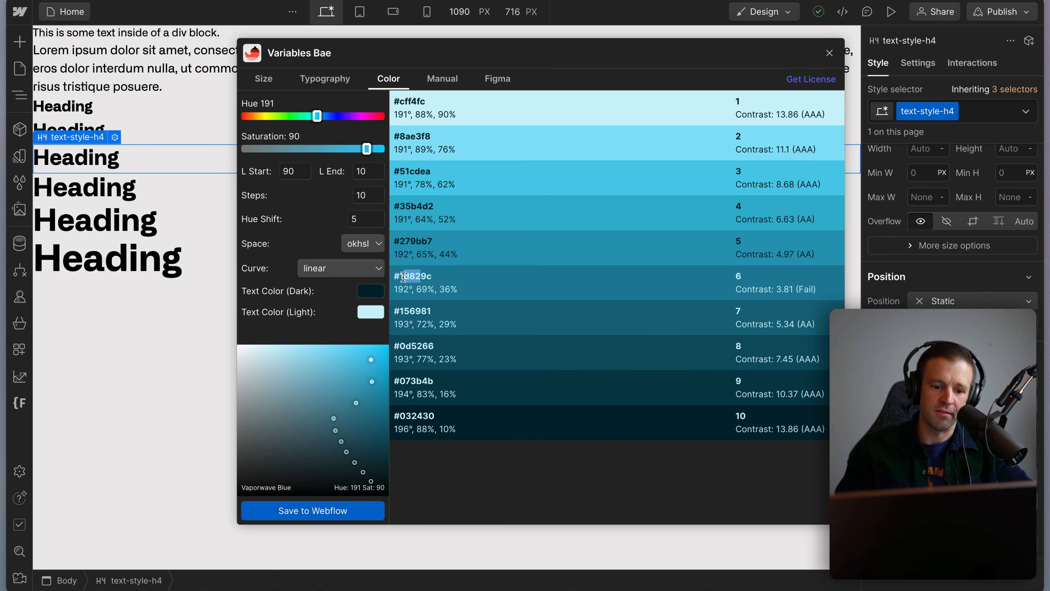
triple_click(757, 289)
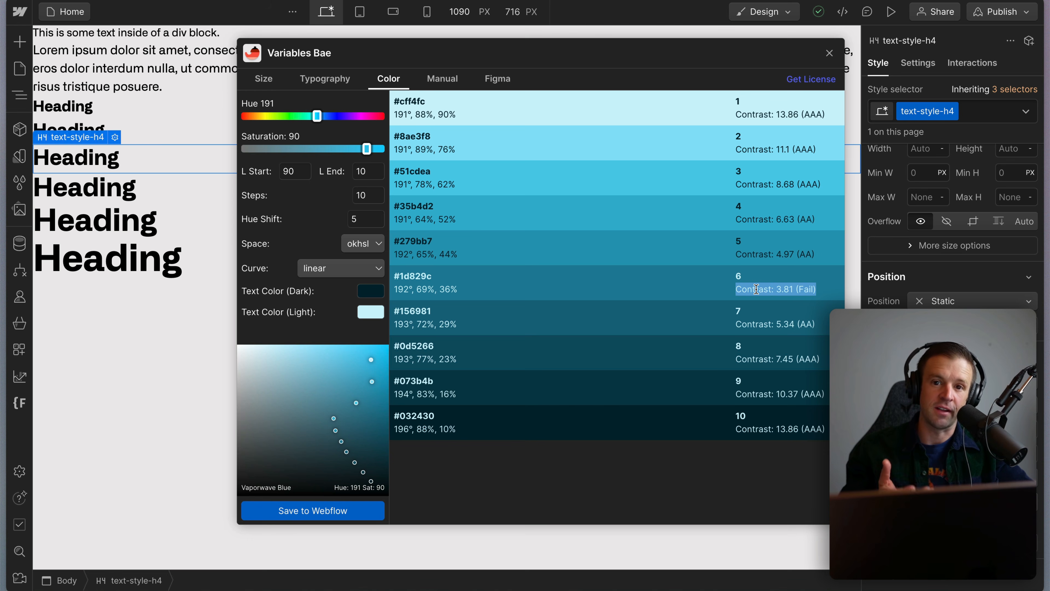
click(798, 182)
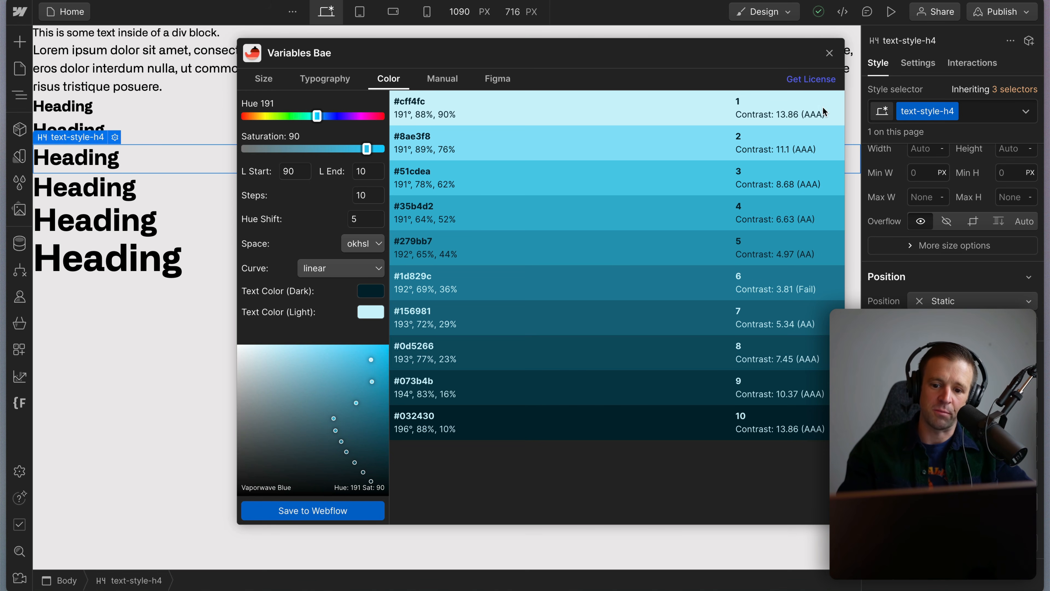
drag(824, 112, 794, 110)
drag(800, 362, 816, 359)
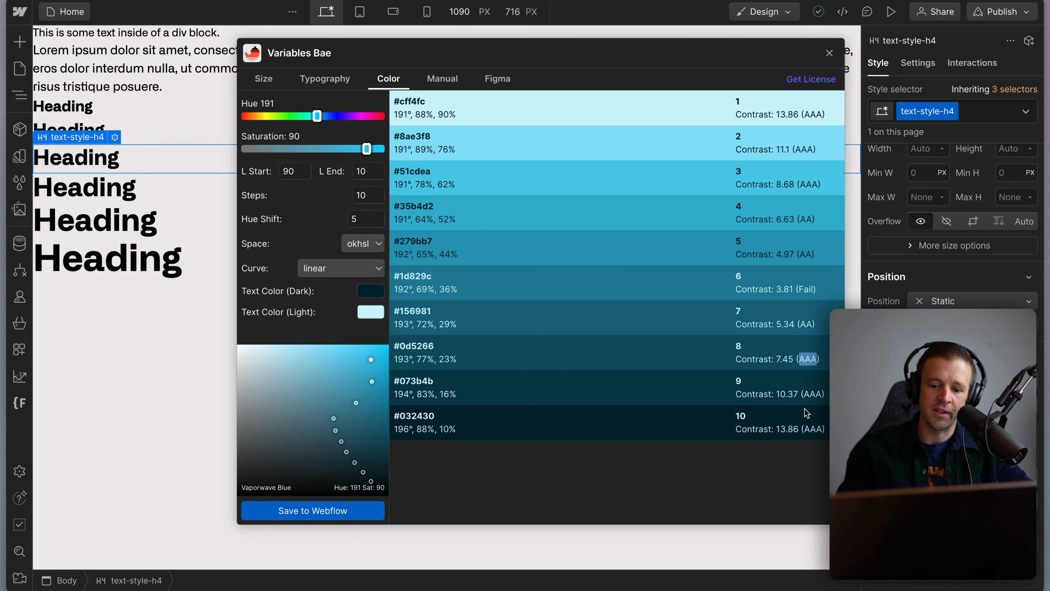
click(807, 396)
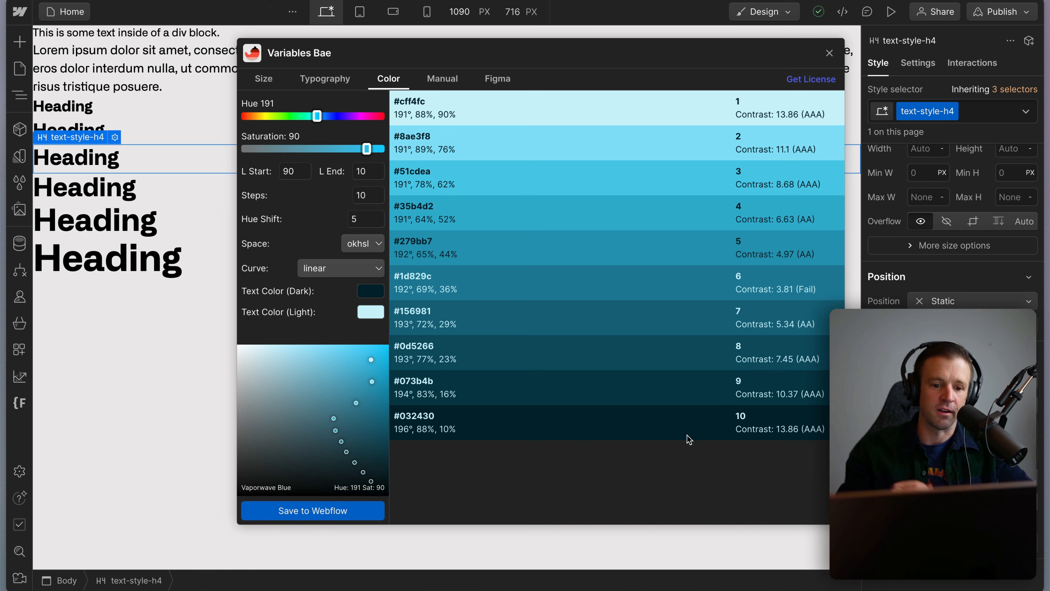
Save the blue palette to Webflow and review the resulting color variables in the site's variables list.
click(313, 510)
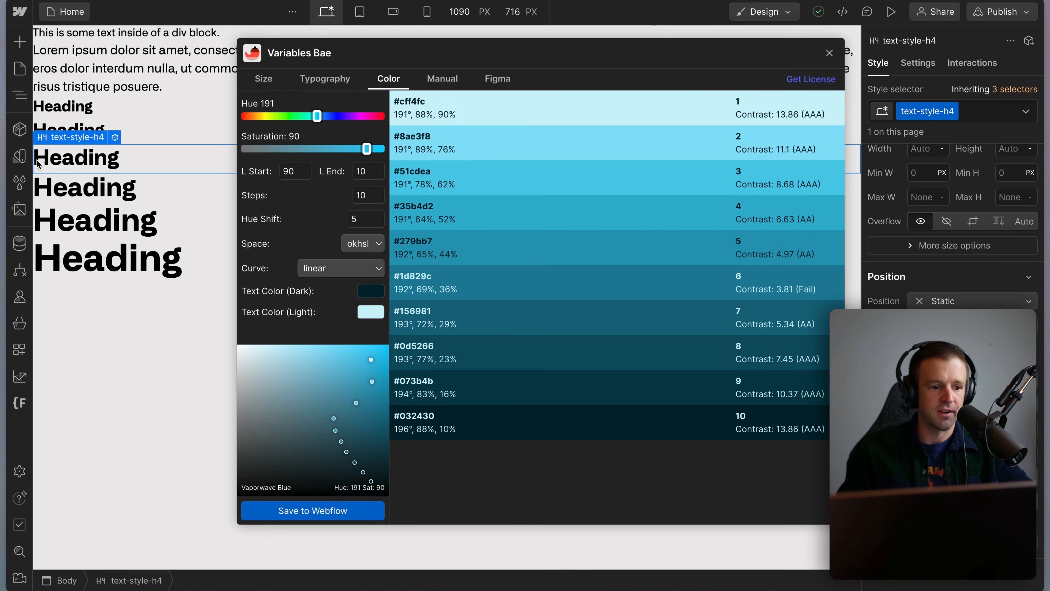
click(20, 156)
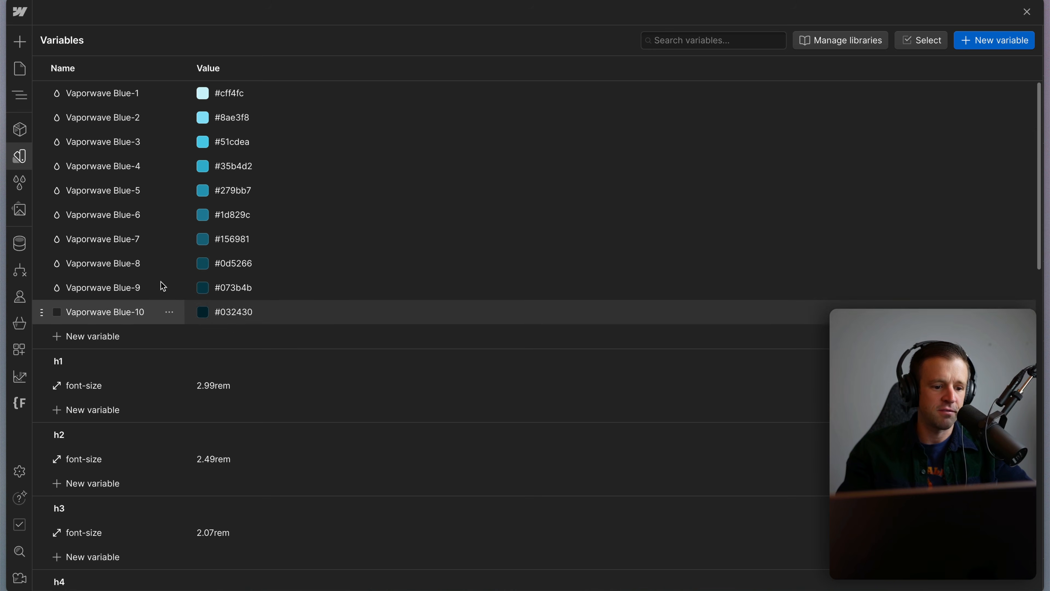
click(20, 156)
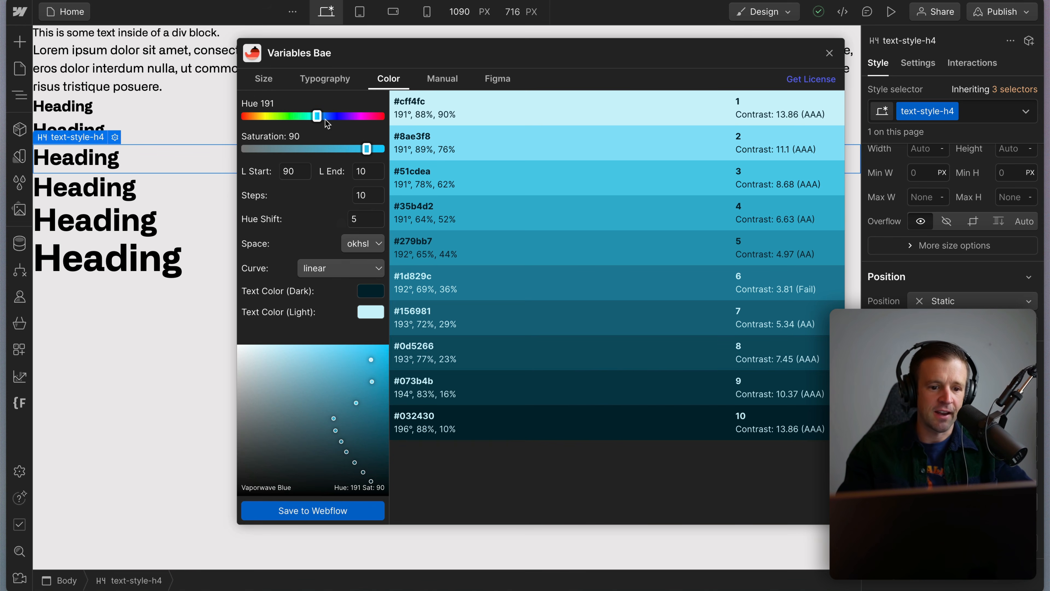
Shift the palette to an orange-yellow with hue 40 and saturation 96.
drag(326, 118, 262, 120)
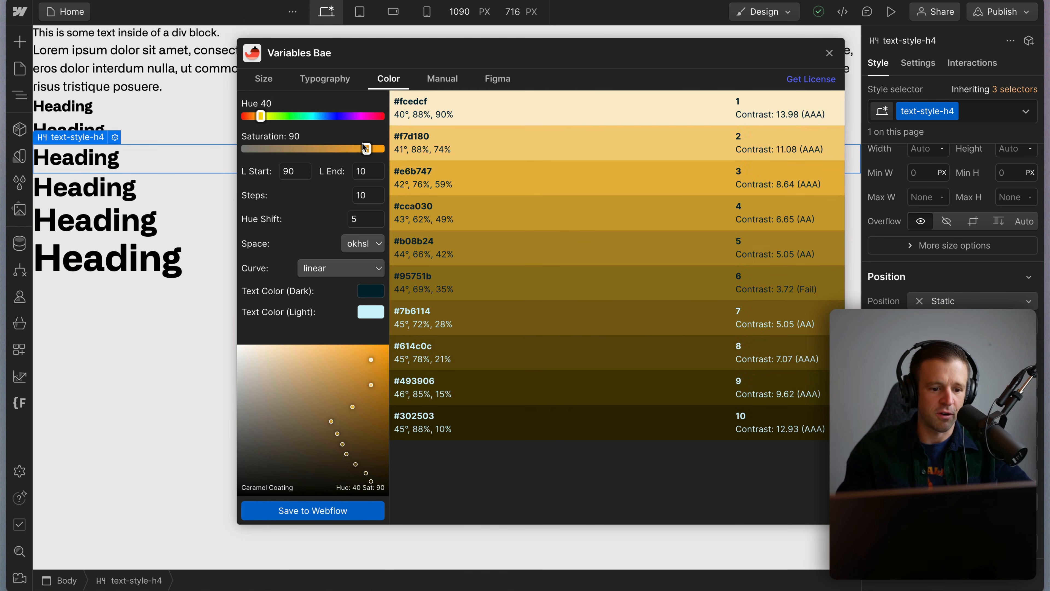
drag(363, 144, 375, 149)
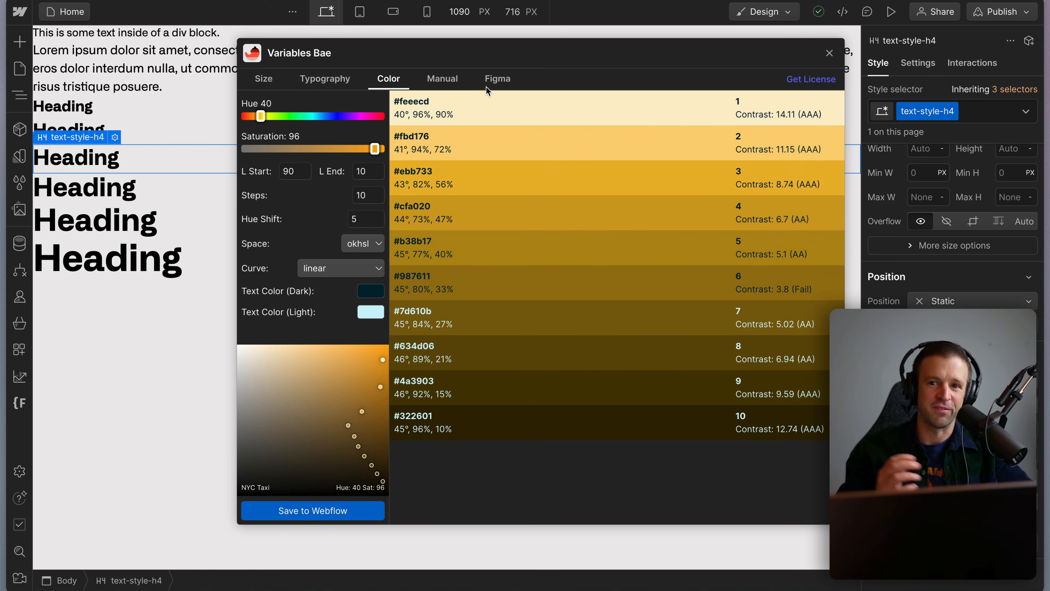
Switch to manual variable entry and name the variable folder "spacing".
click(442, 79)
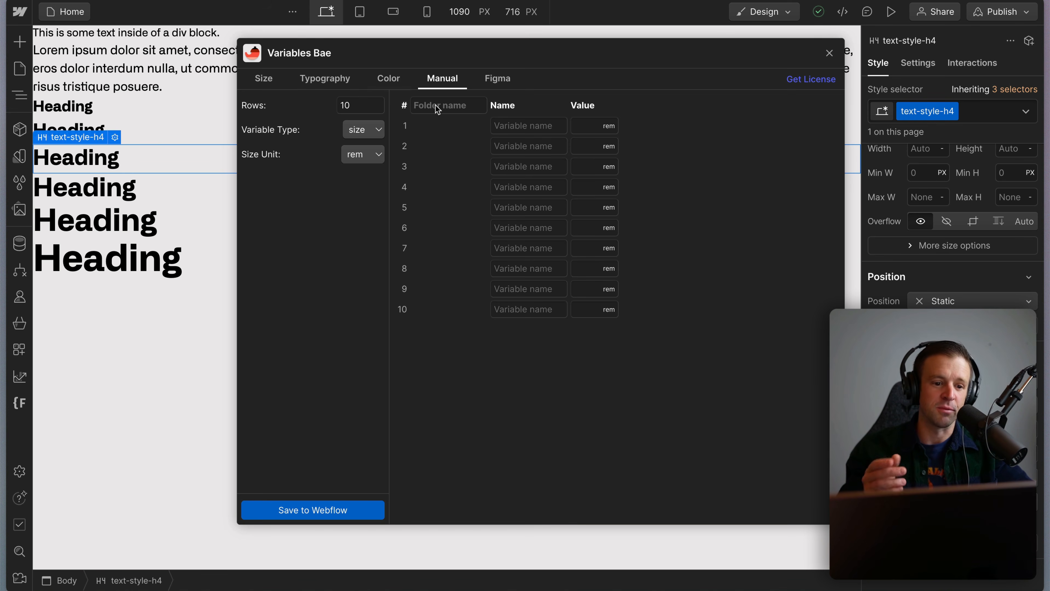
click(444, 102)
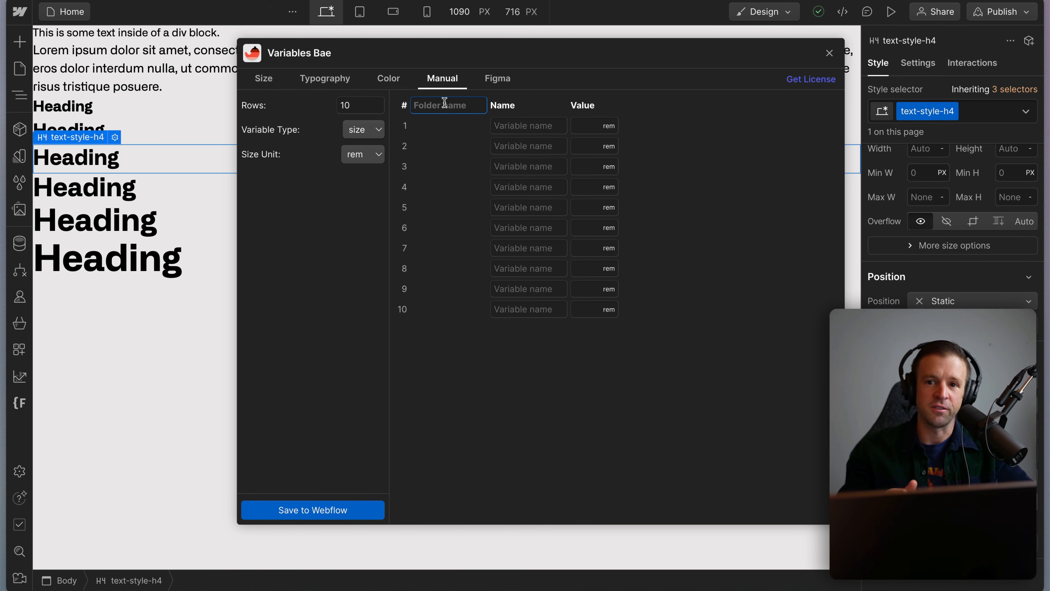
text(spacing)
key(Tab)
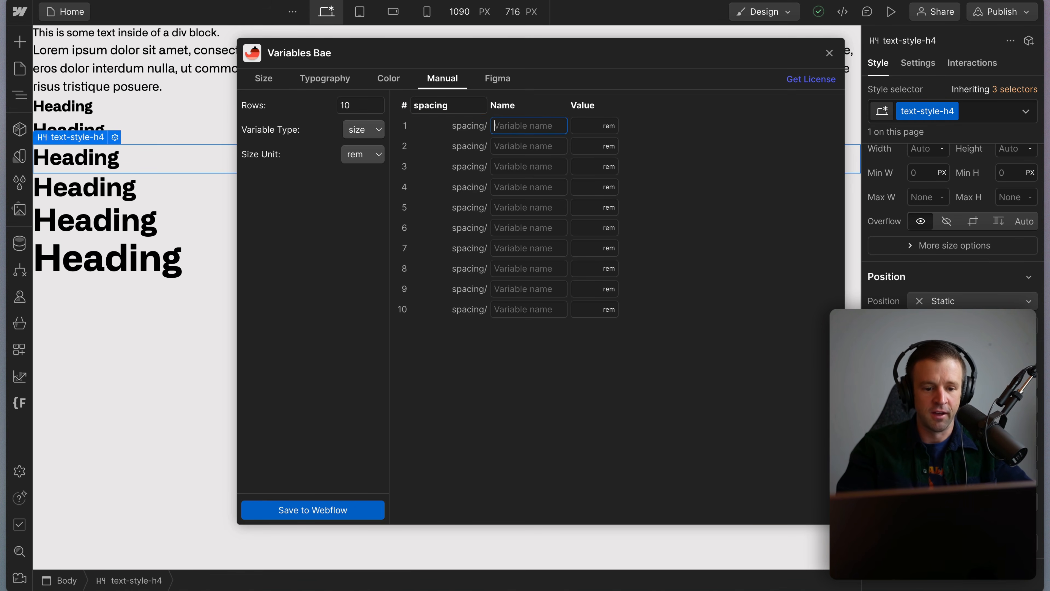
Name the first spacing variable 125 and set its value to 0.125 rem.
text(0)
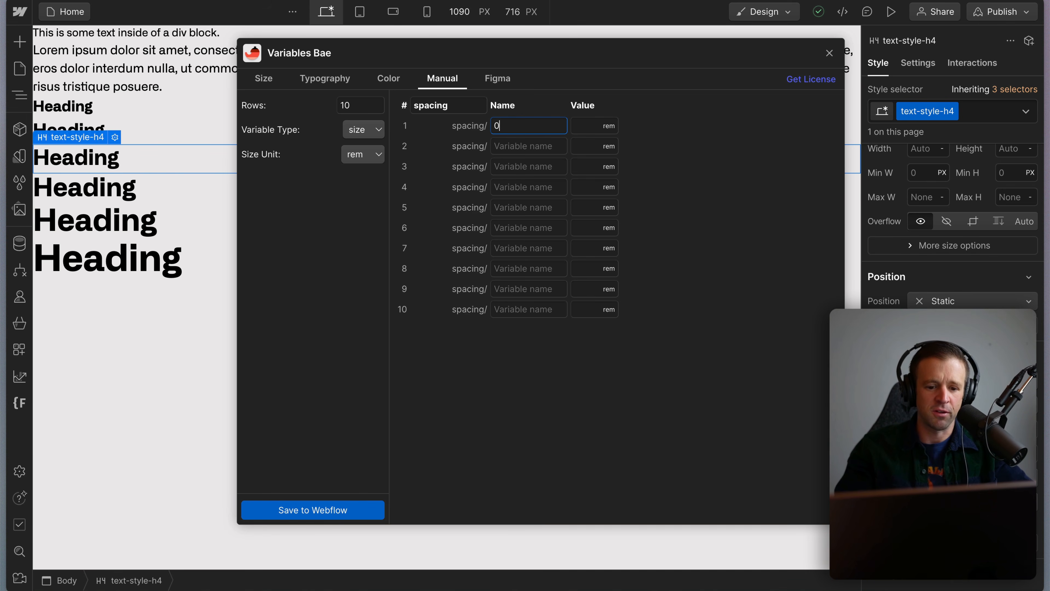
text(.)
key(BackSpace)
key(BackSpace)
text(125)
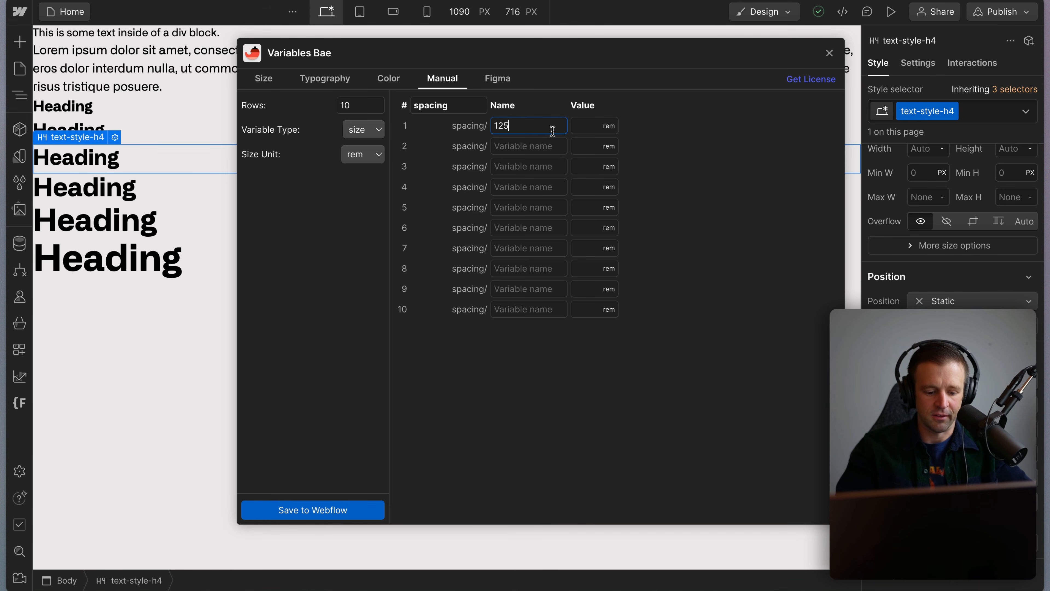
click(588, 128)
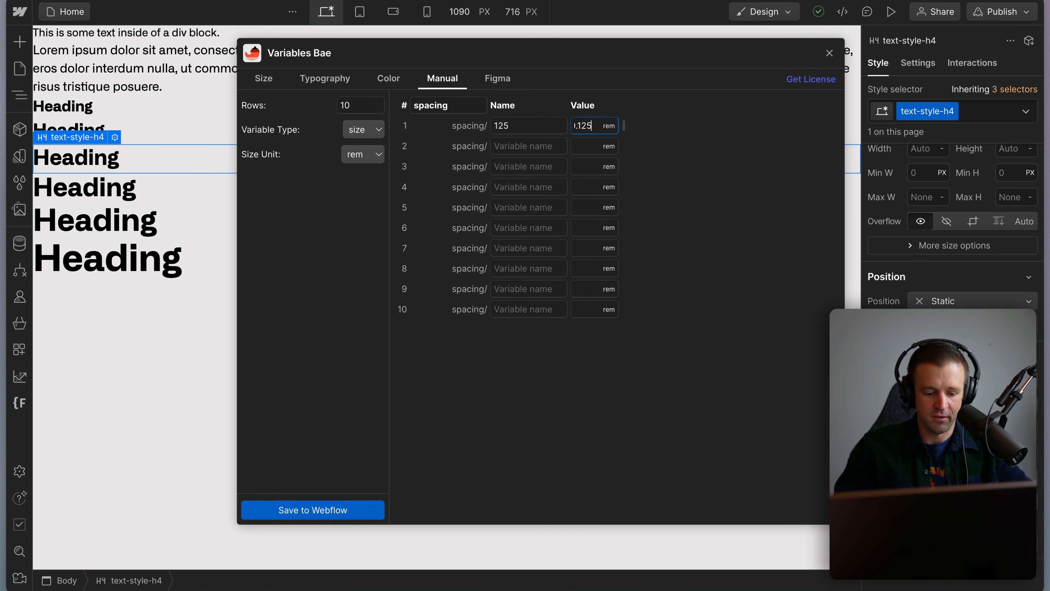
Add a second spacing variable named 05 with a value of 0.5 rem, and rename the first one 0125.
click(525, 145)
text(0)
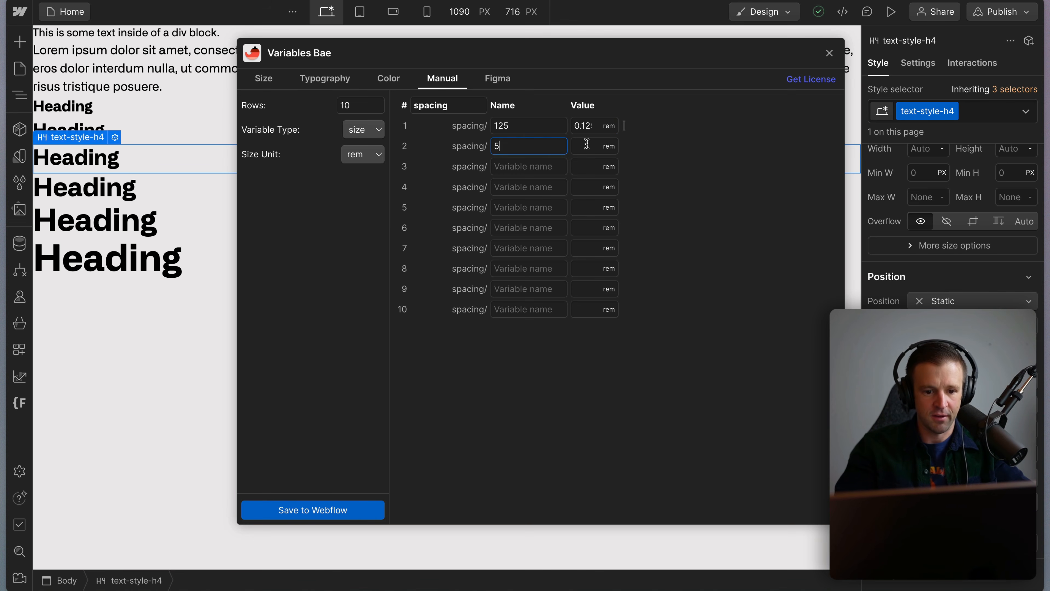
key(BackSpace)
text(05)
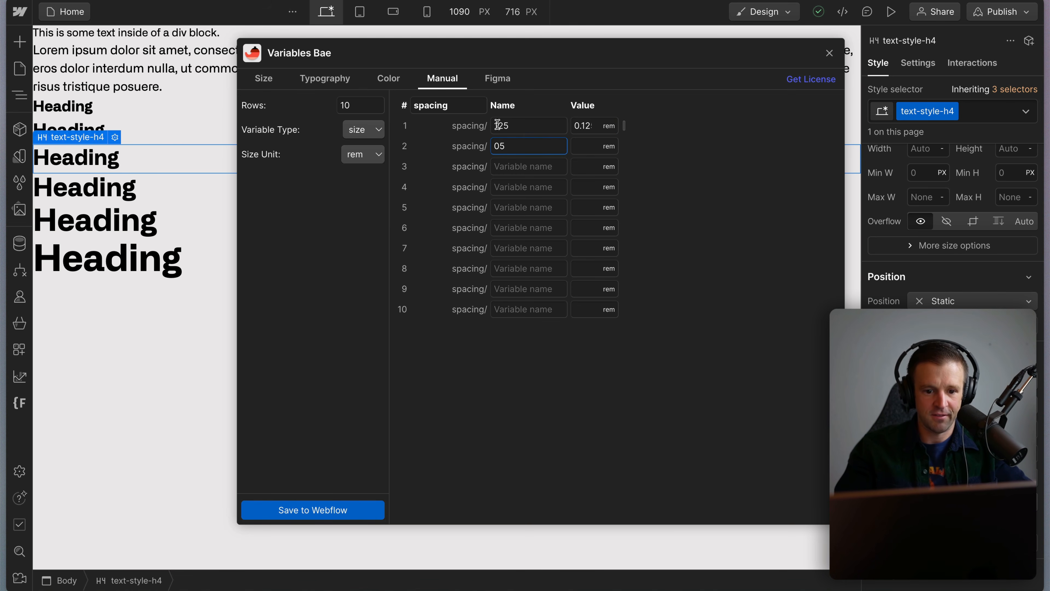
click(498, 125)
text(0)
click(576, 141)
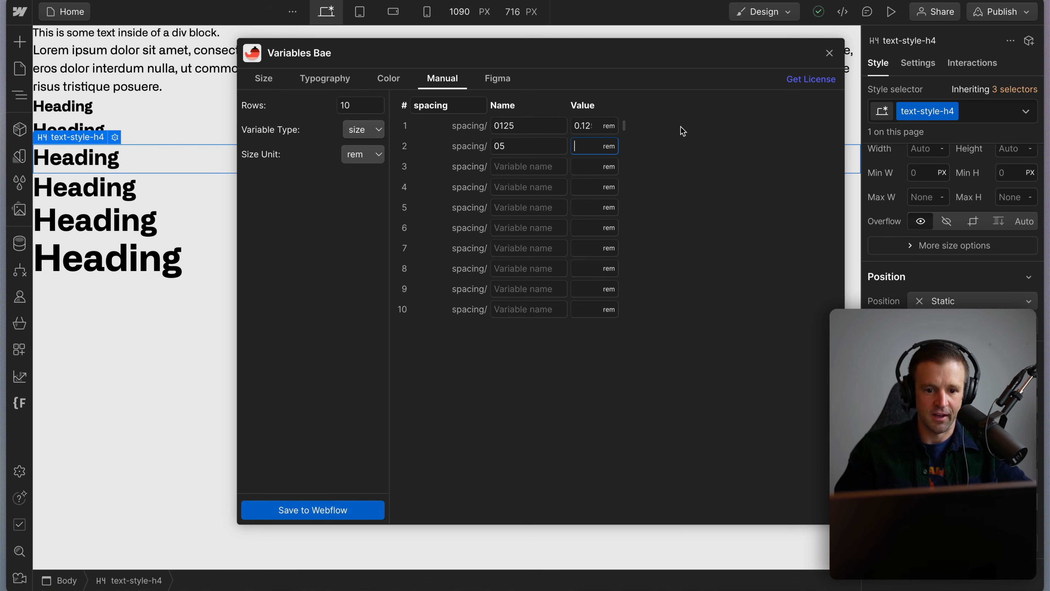
text(0.5)
Add a third spacing variable named 075 with a value of 0.75 rem.
click(537, 165)
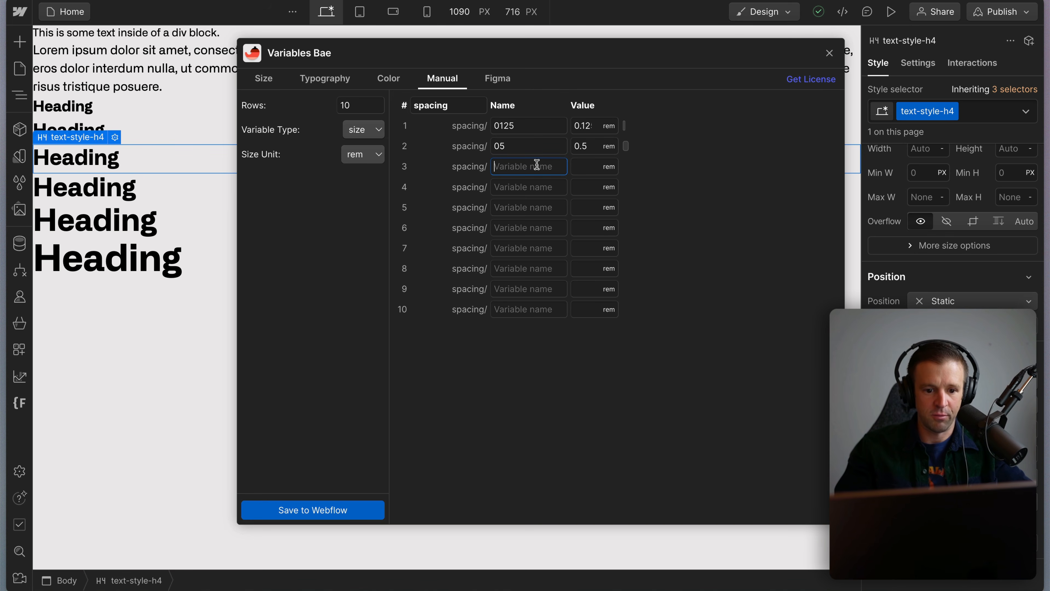
text(075)
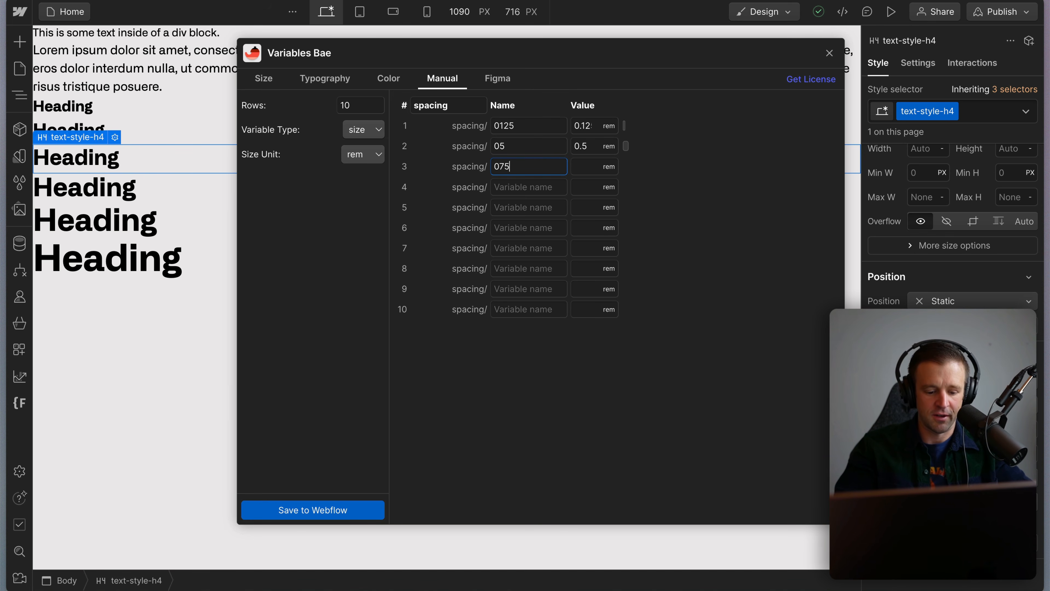
click(586, 174)
text(0.75)
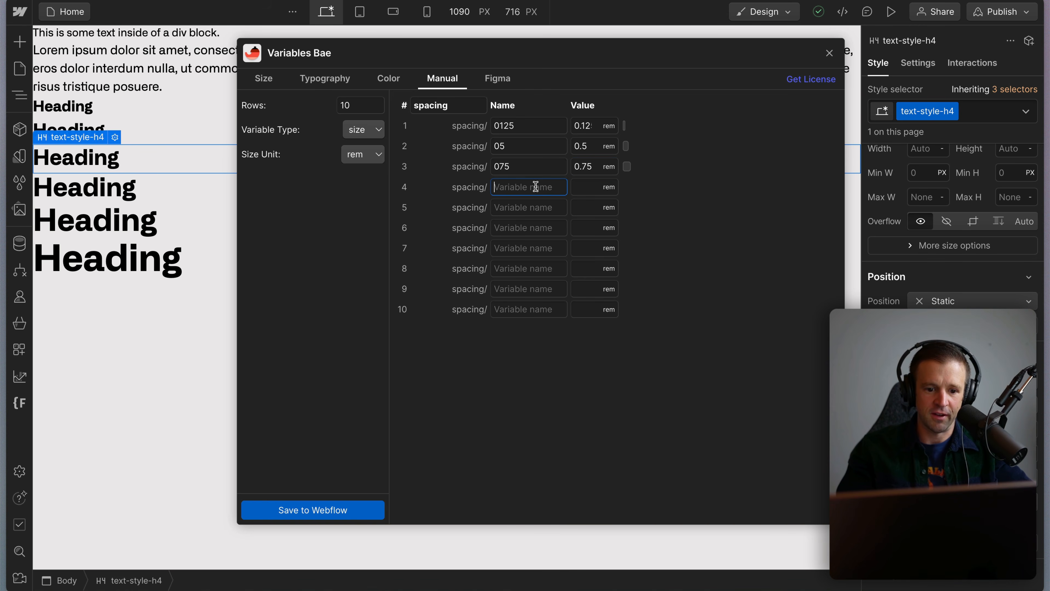
Name the fourth spacing variable 100 and set its value to 50 rem.
text(100)
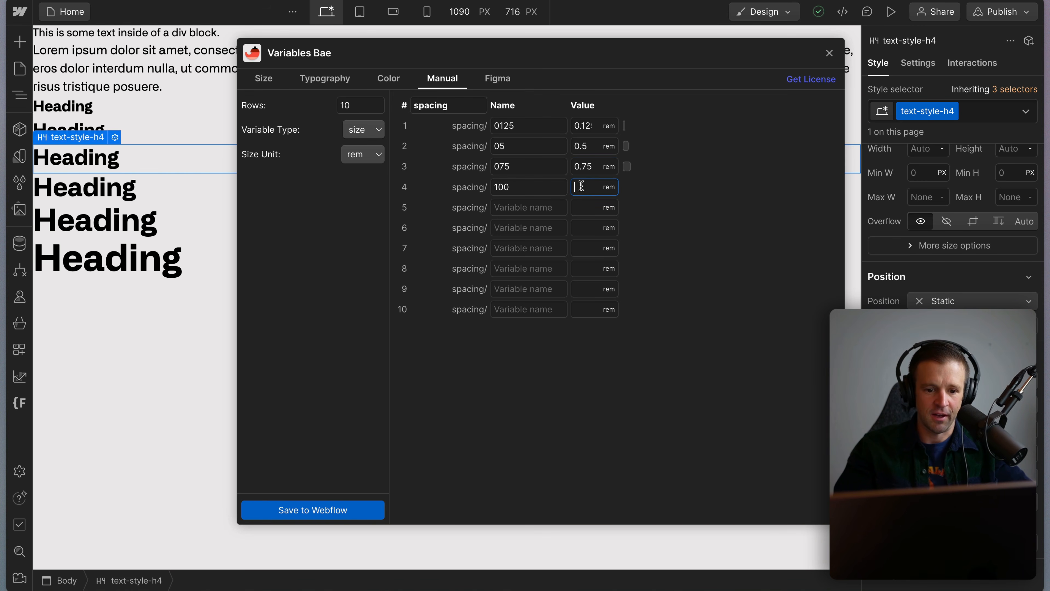
text(100)
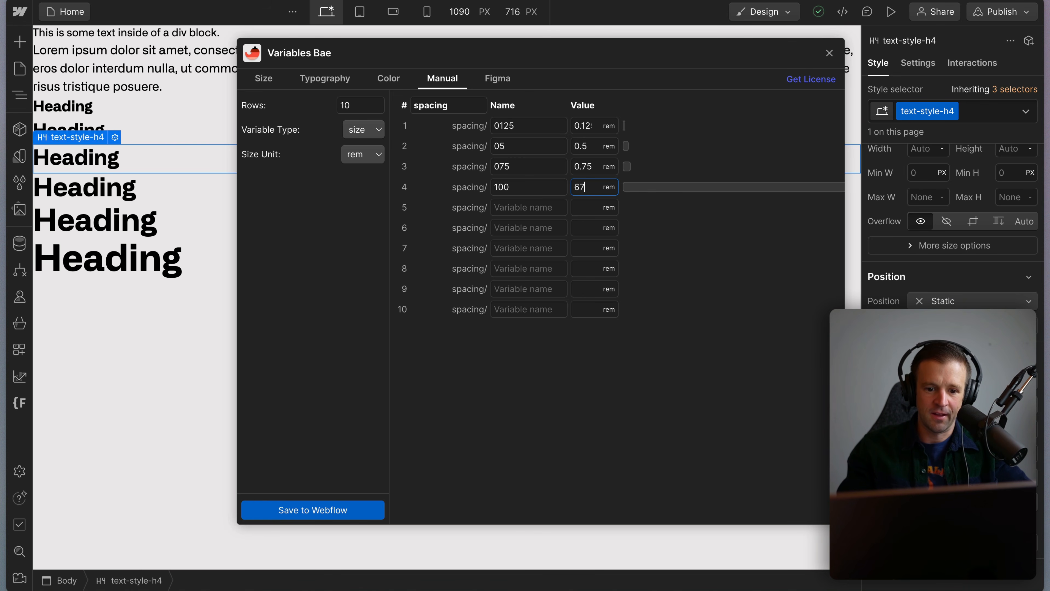
key(BackSpace)
key(BackSpace)
text(90)
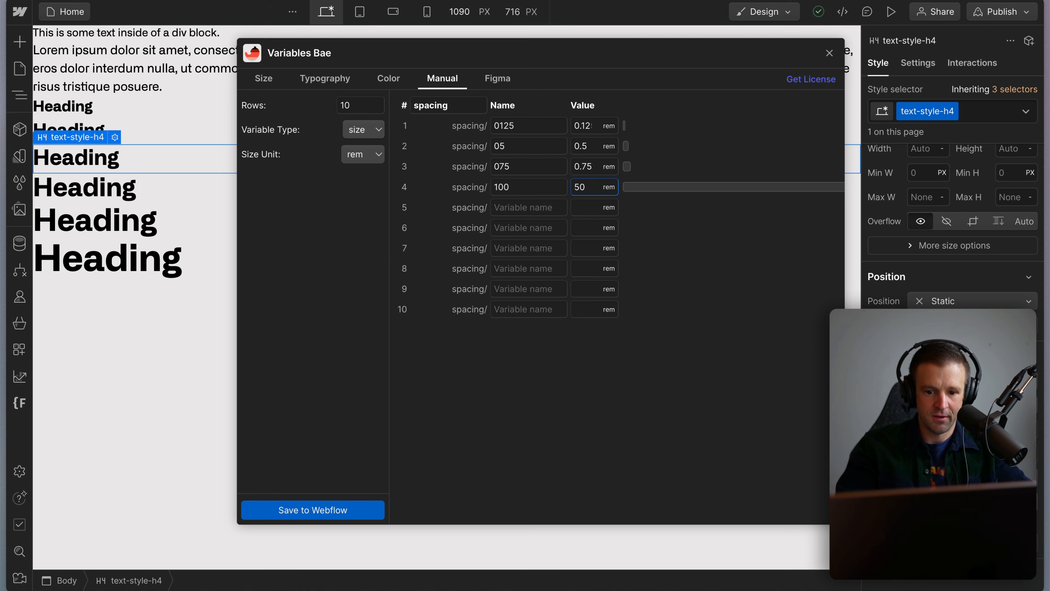
Set the value of the fourth spacing variable, named 100, to 12.5 rem.
key(BackSpace)
key(BackSpace)
text(24)
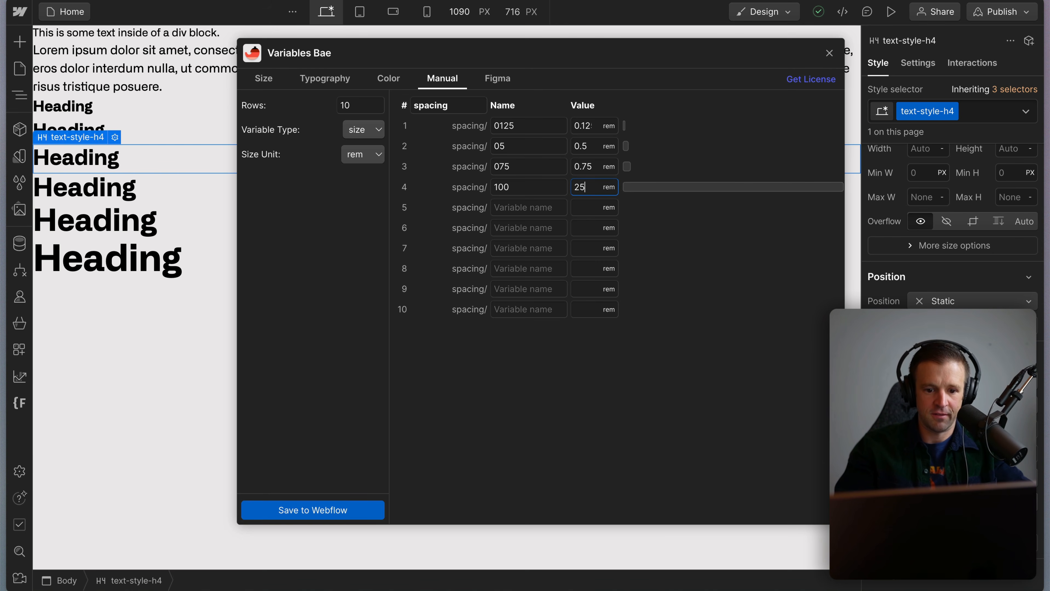
key(BackSpace)
key(BackSpace)
text(12.5)
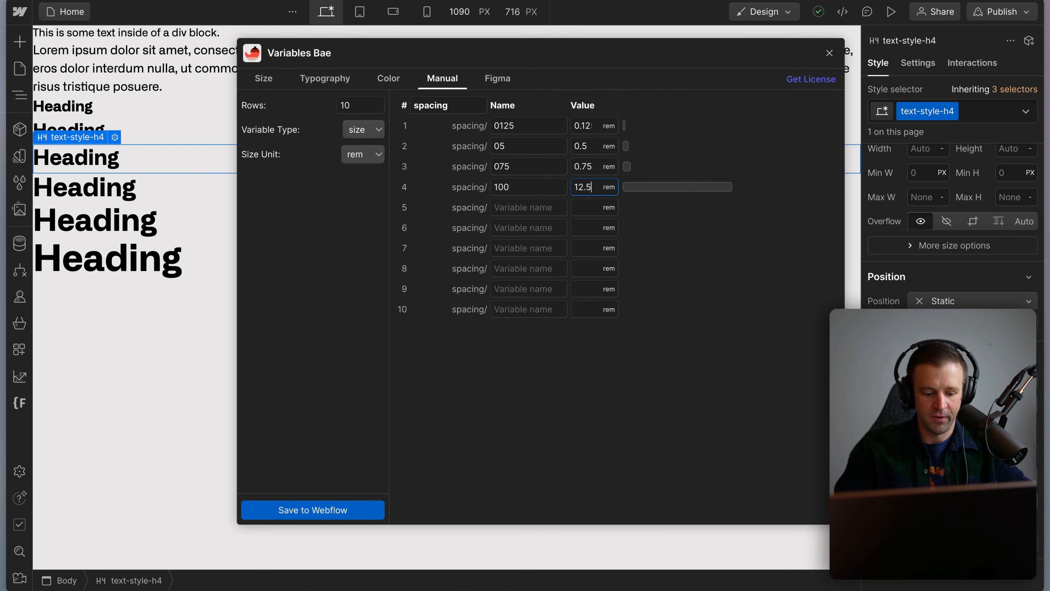
click(538, 203)
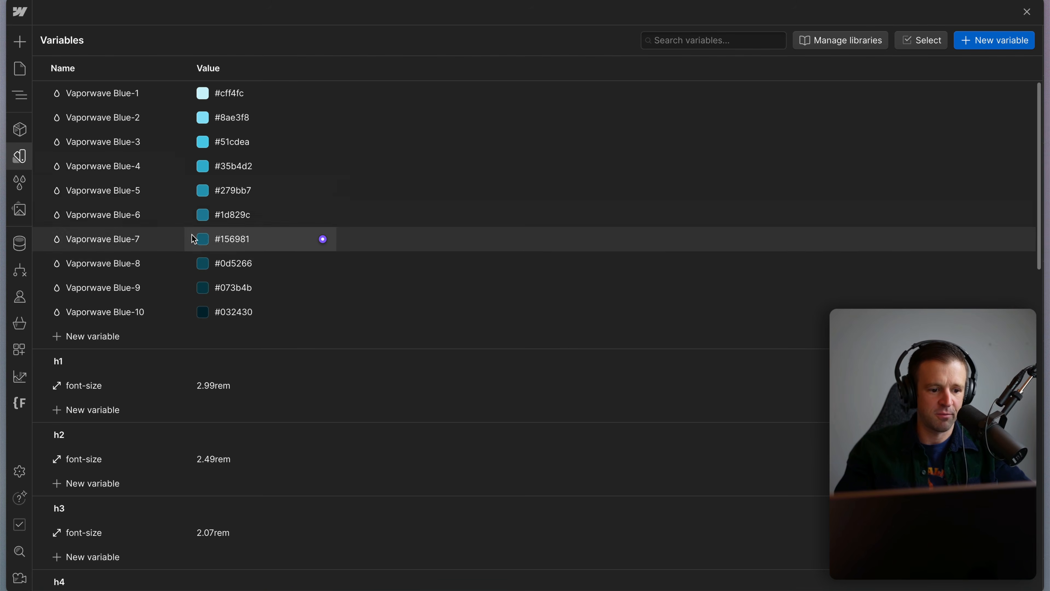
Keep the variable type as size and the unit as rem, and save the manual spacing variables to Webflow.
scroll(174, 244, down, 15)
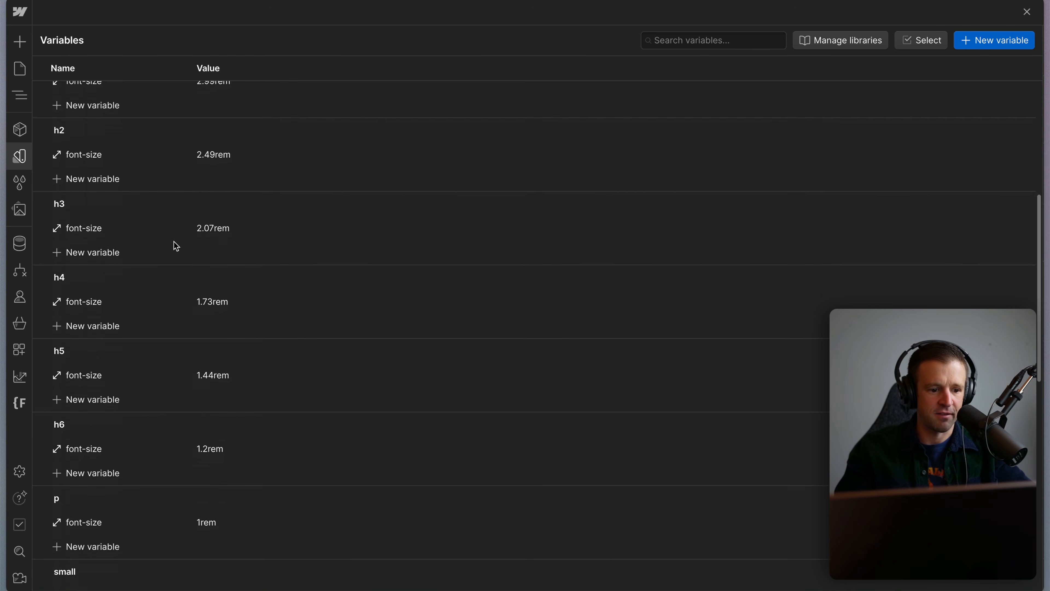
scroll(177, 247, down, 2)
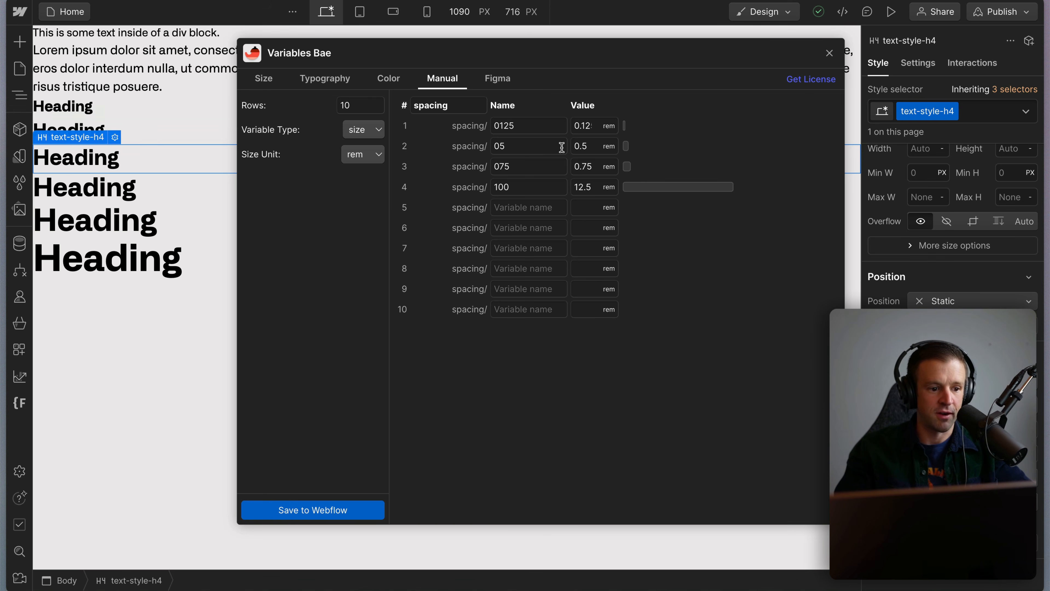
click(358, 129)
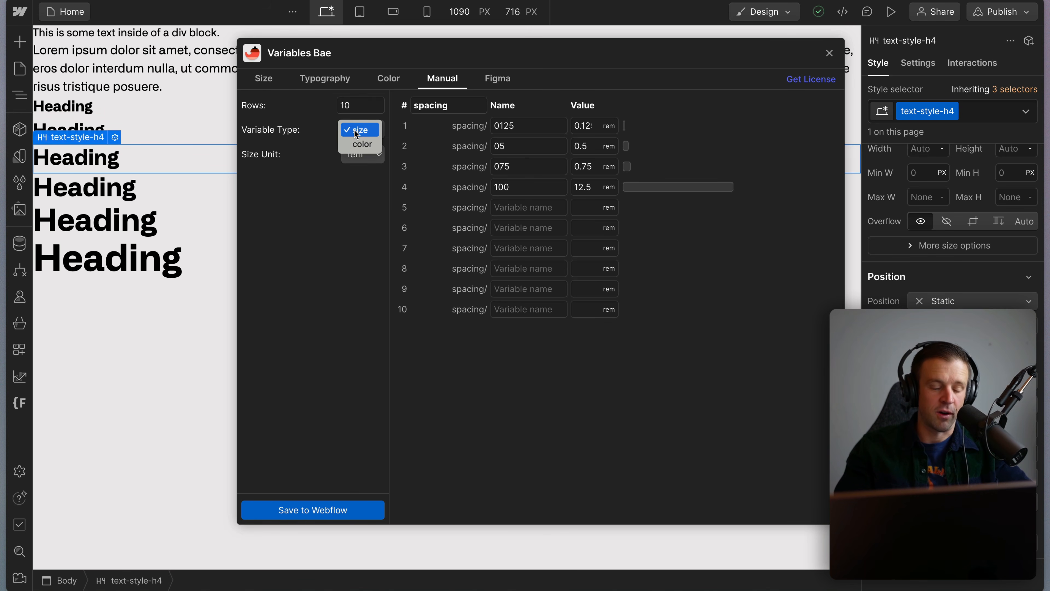
click(358, 132)
click(360, 154)
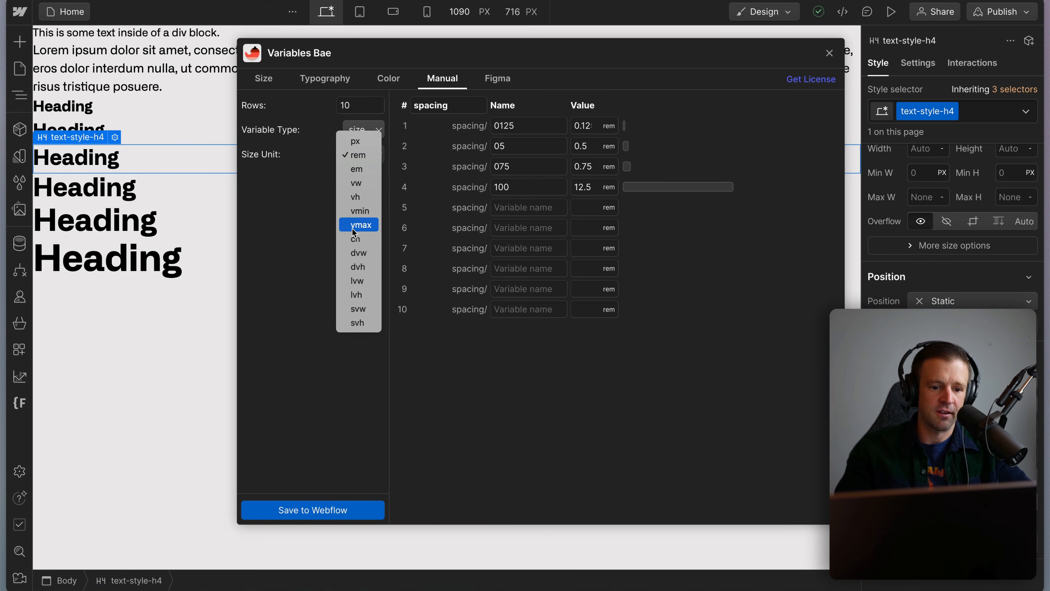
click(355, 155)
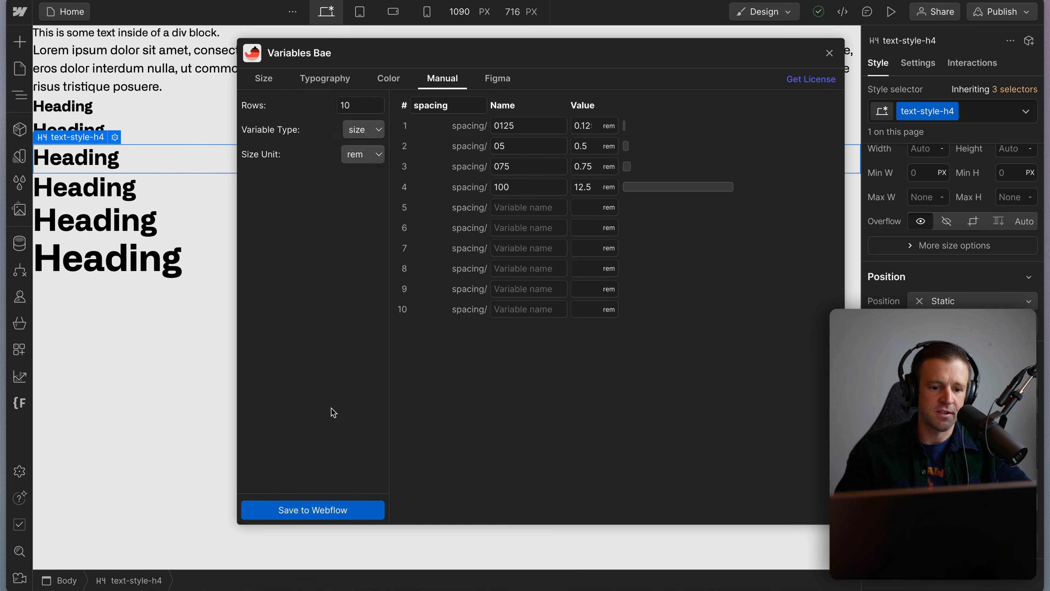
click(352, 510)
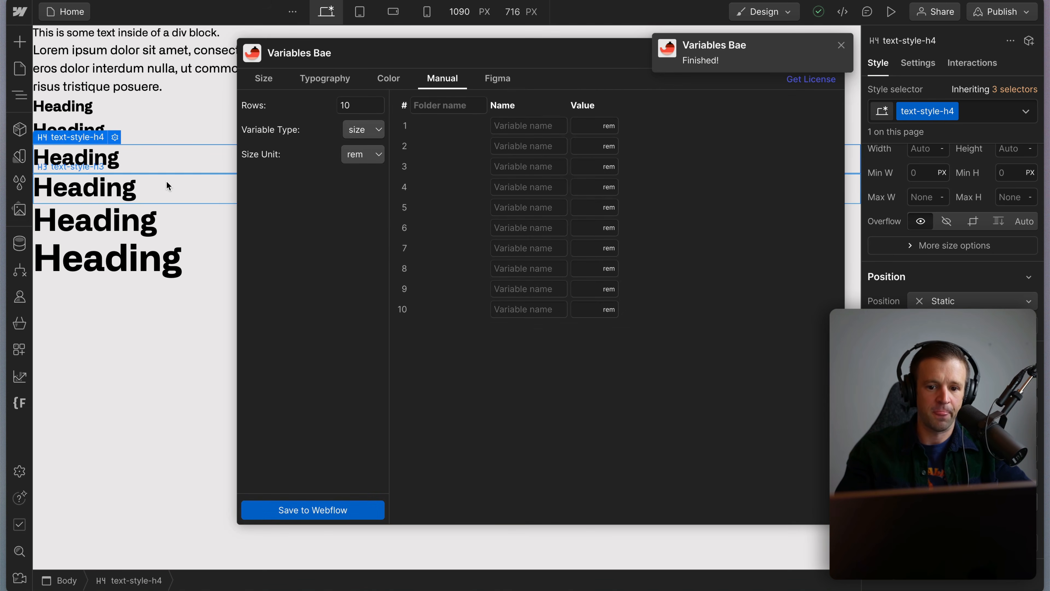
Rename the saved spacing variable 100 to 125 in the site's variables list.
click(19, 156)
scroll(232, 172, down, 10)
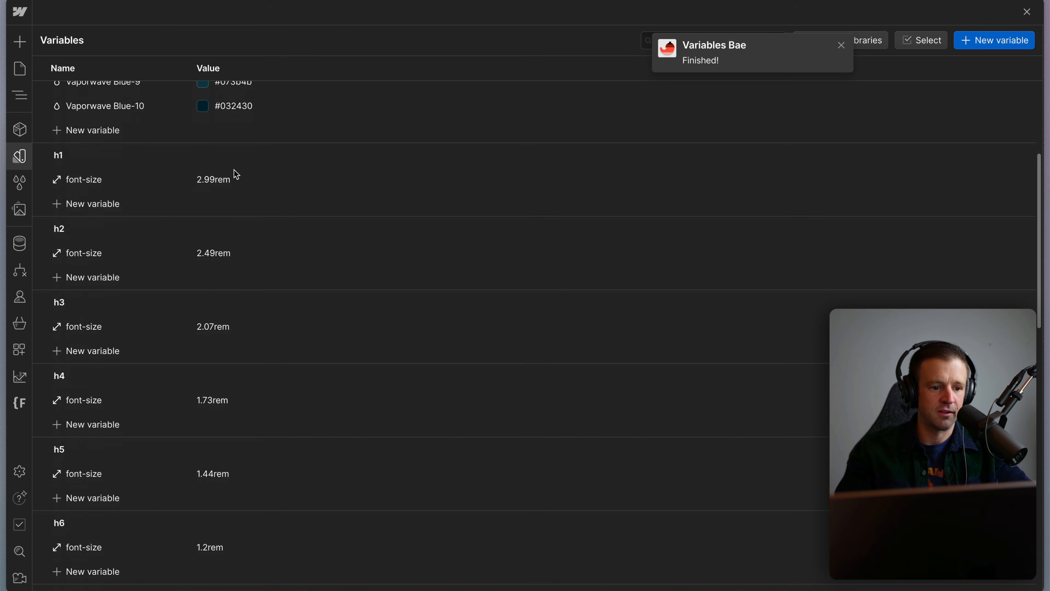
scroll(234, 173, down, 10)
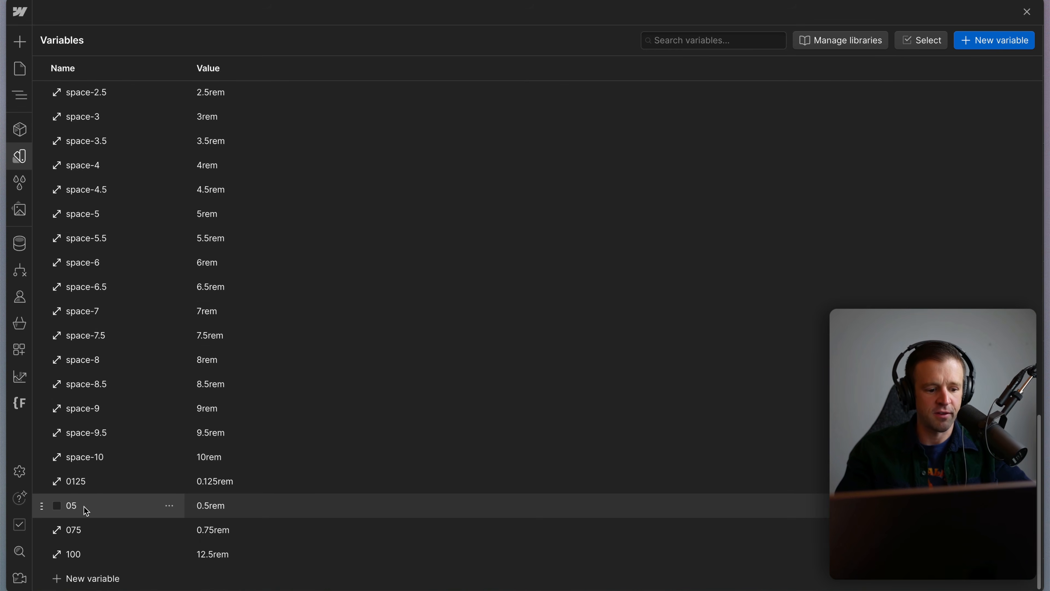
double_click(81, 555)
text(125)
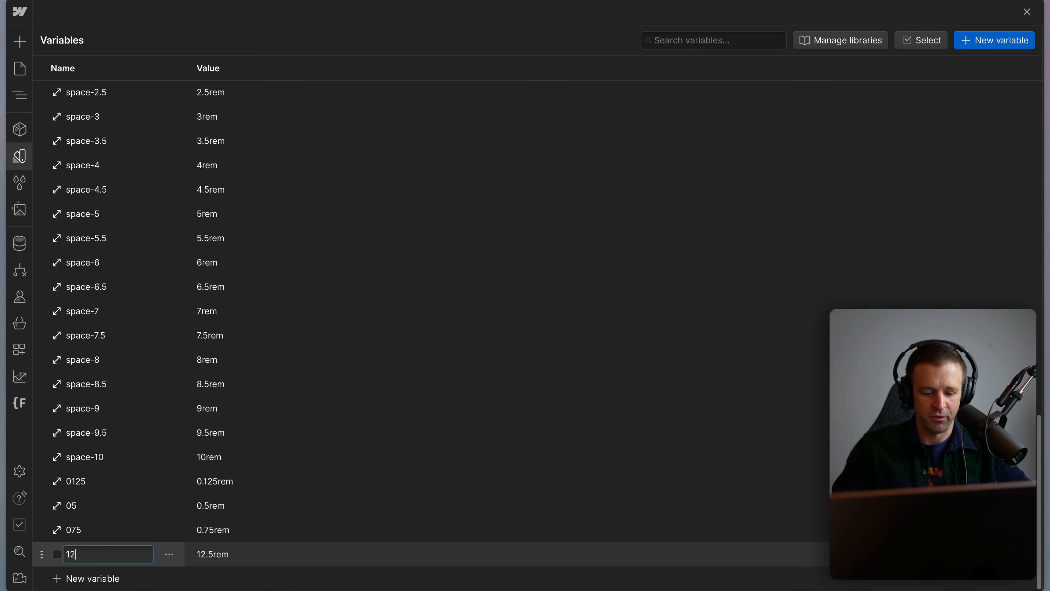
key(Return)
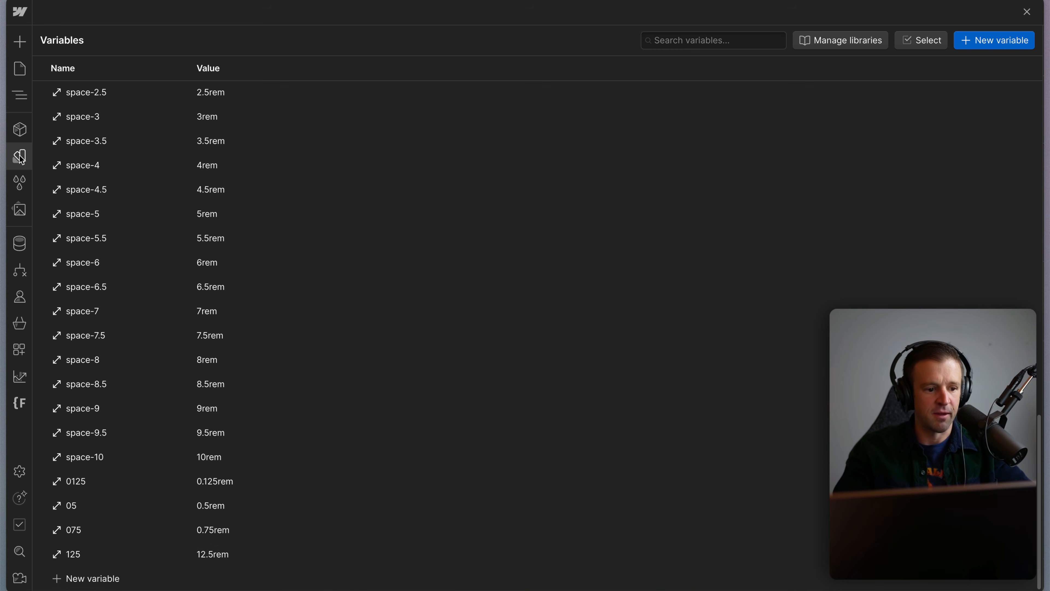
Return to Variables Bae and load the file Primitives — Completed new.json for a Figma variable import.
click(19, 155)
click(441, 105)
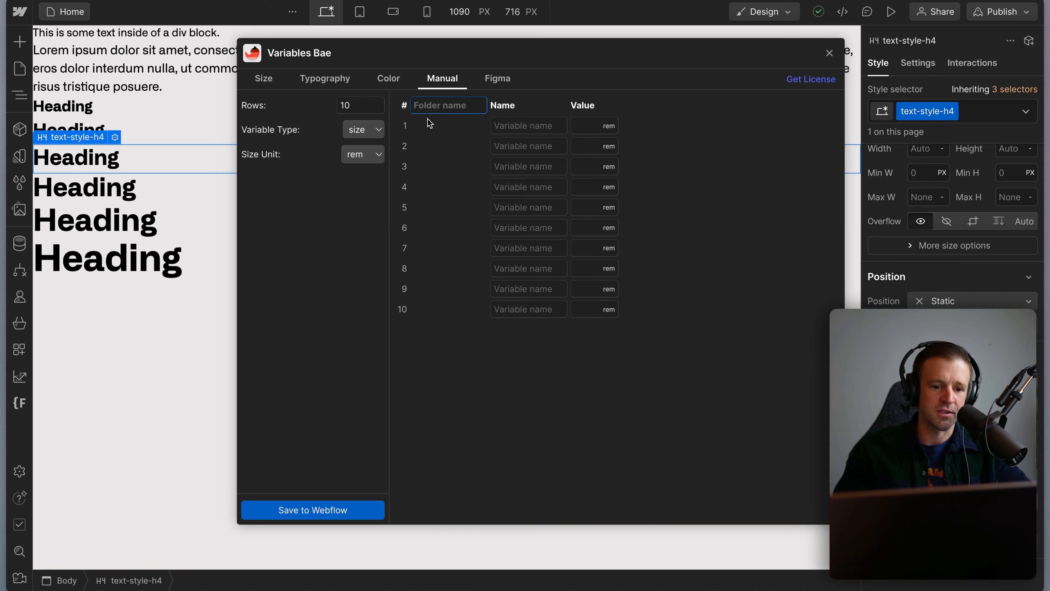
click(498, 79)
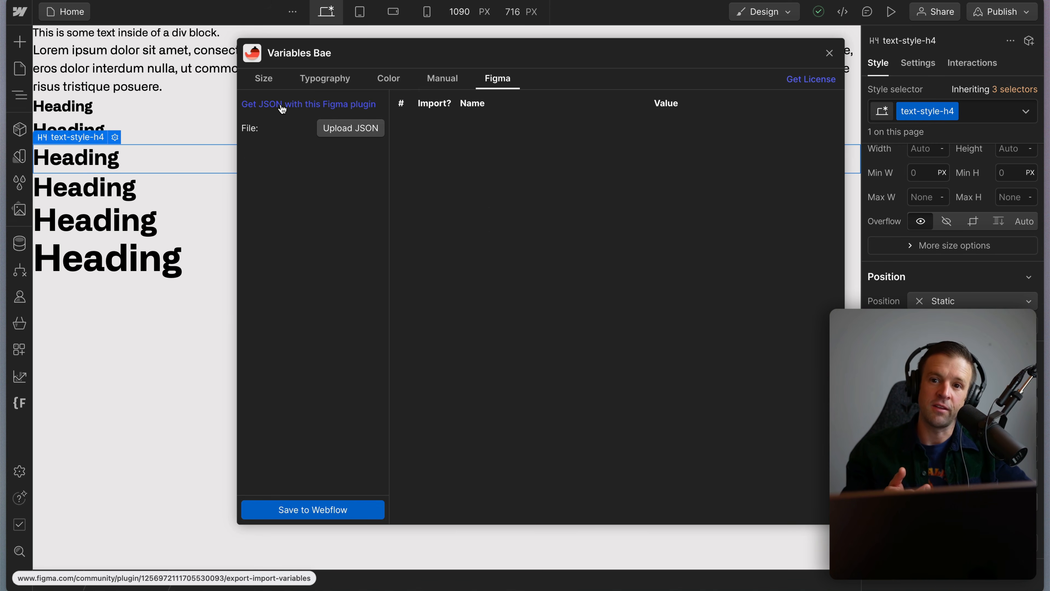
click(355, 130)
scroll(456, 303, down, 10)
click(419, 274)
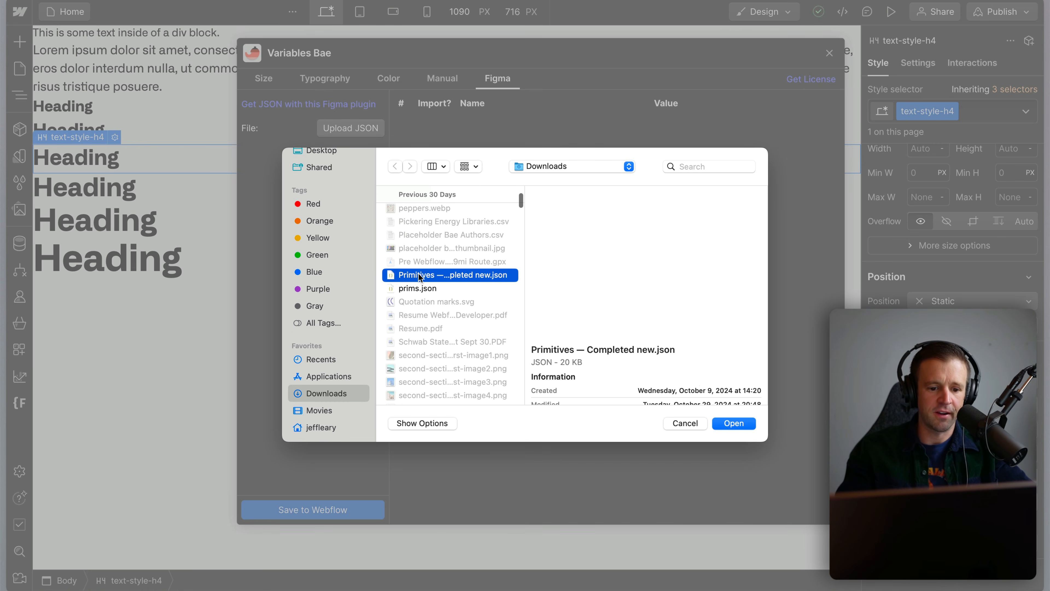
click(739, 422)
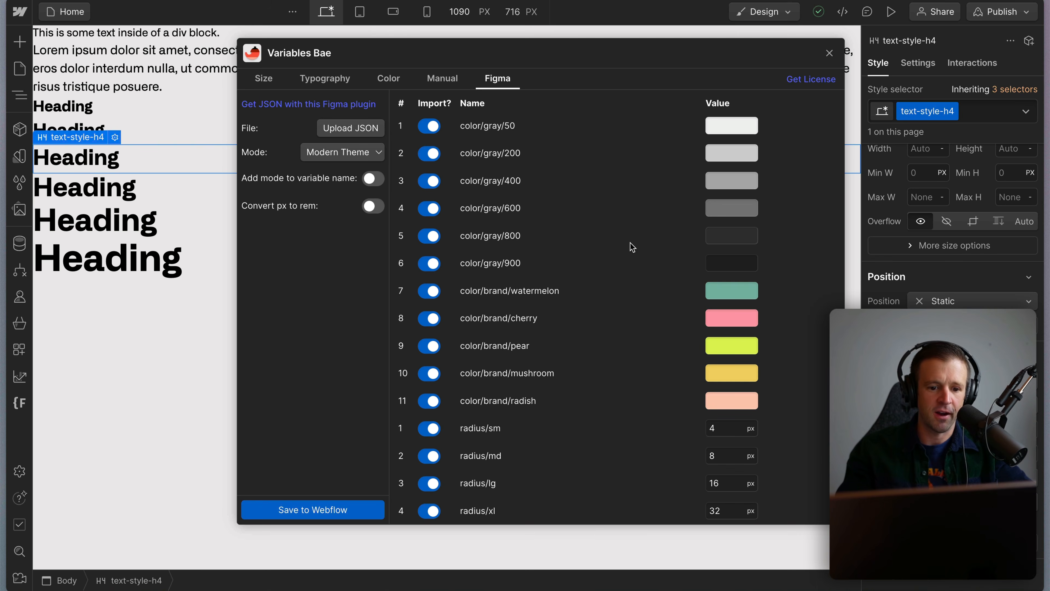
Review the Figma variables to import and compare the Brutal Theme mode with the Modern Theme mode.
scroll(629, 245, down, 5)
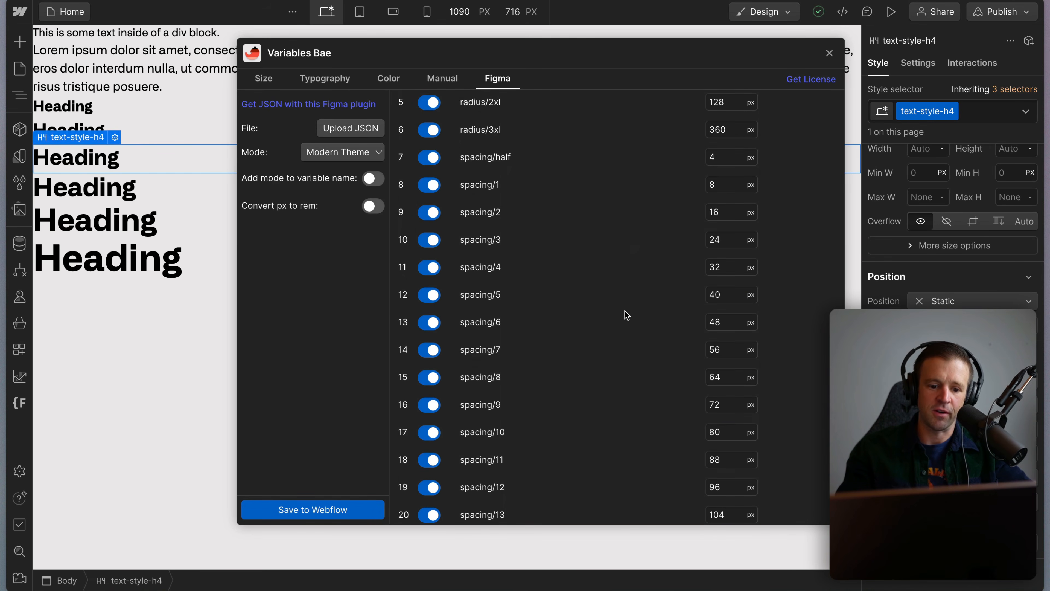
scroll(627, 315, up, 10)
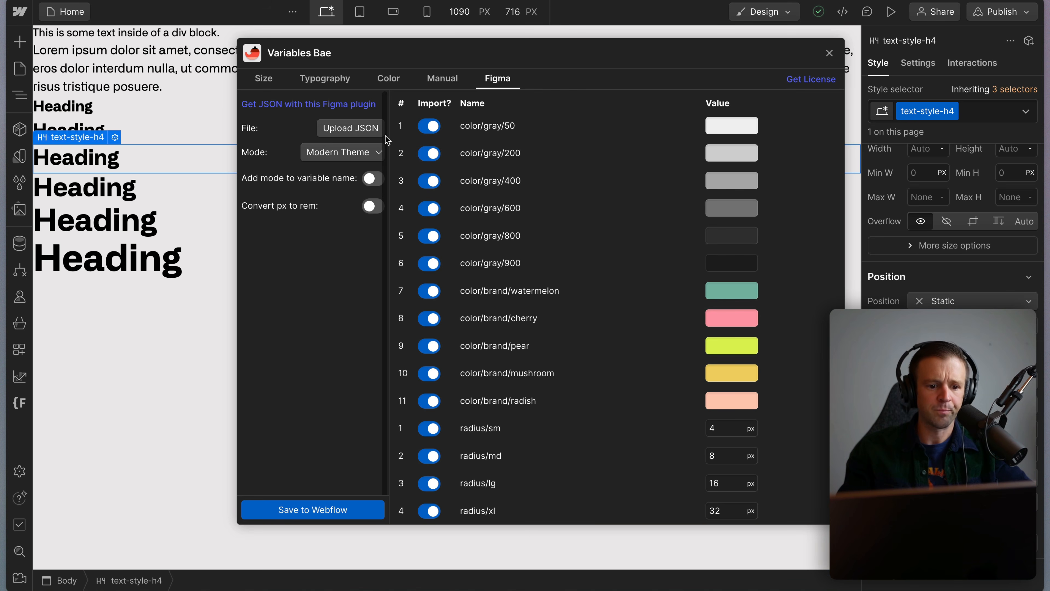
click(342, 152)
click(343, 166)
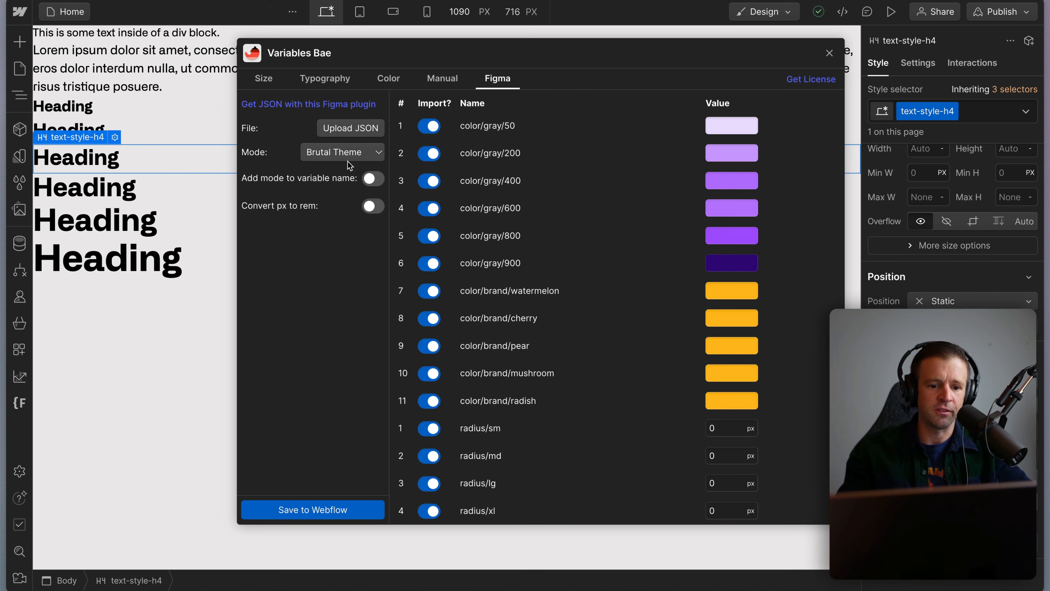
click(331, 152)
click(326, 140)
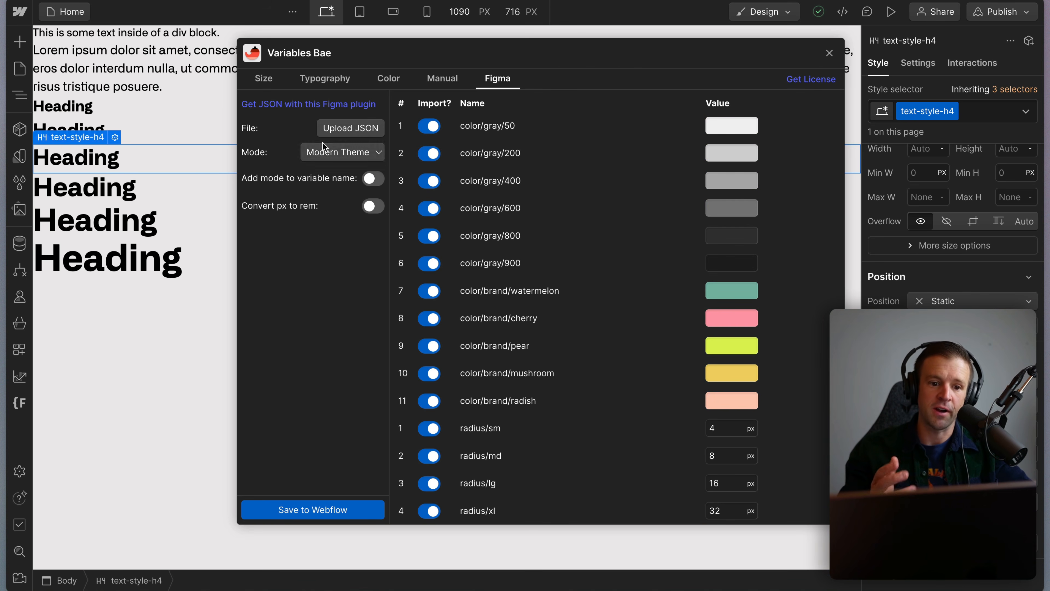
Choose the Brutal Theme mode with the mode added to variable names and px converted to rem.
click(327, 152)
click(336, 167)
click(366, 178)
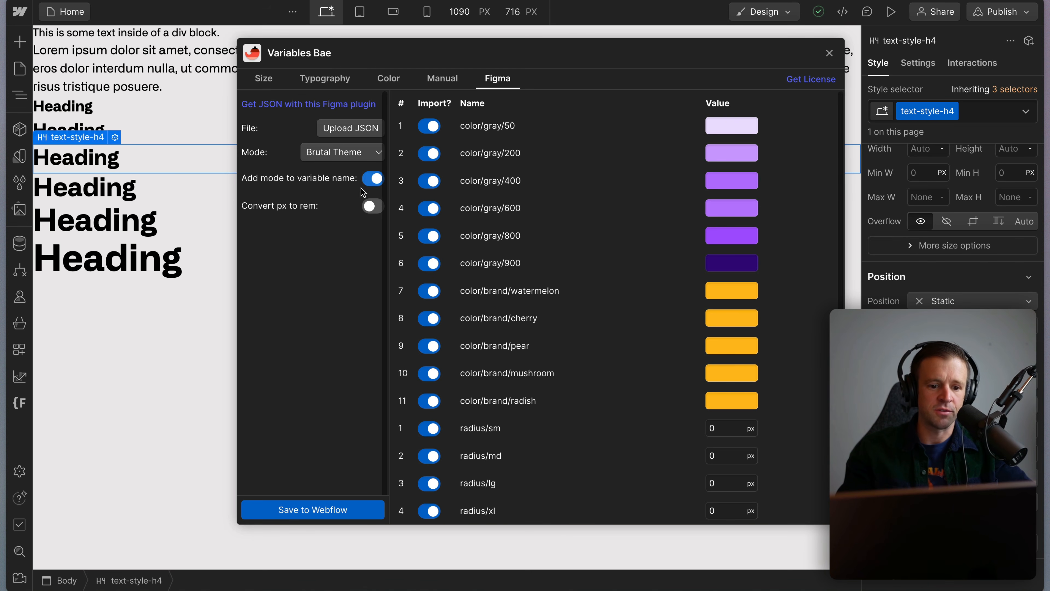
click(373, 206)
scroll(630, 285, down, 4)
scroll(631, 285, down, 8)
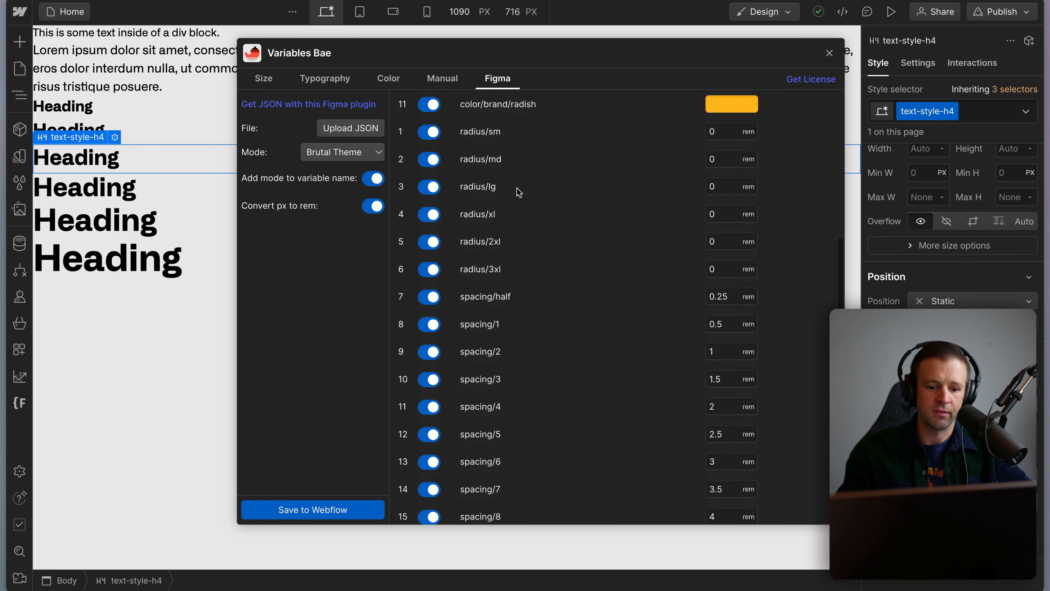
scroll(648, 375, up, 6)
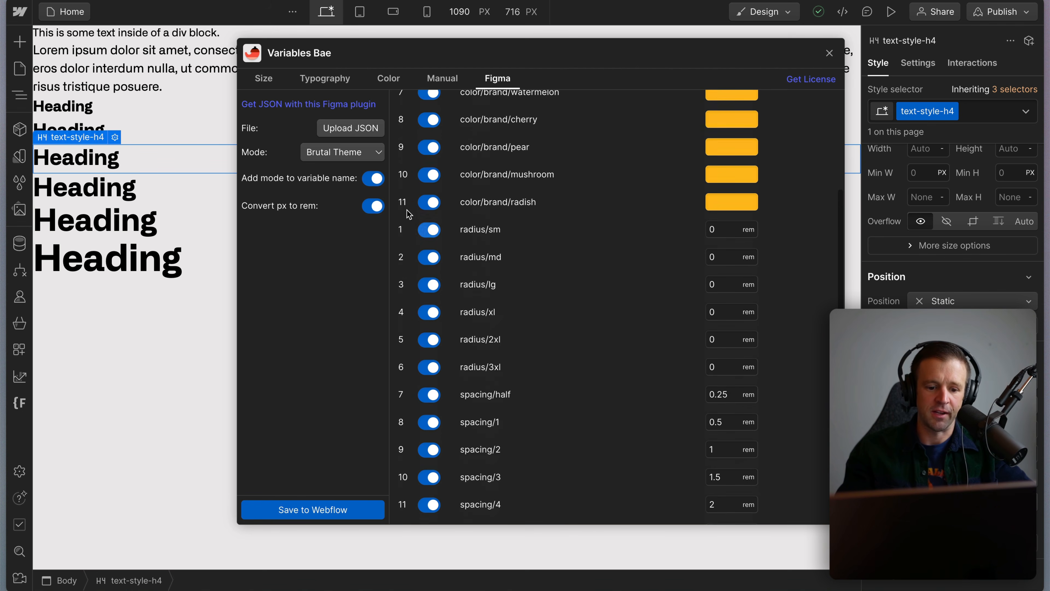
click(373, 205)
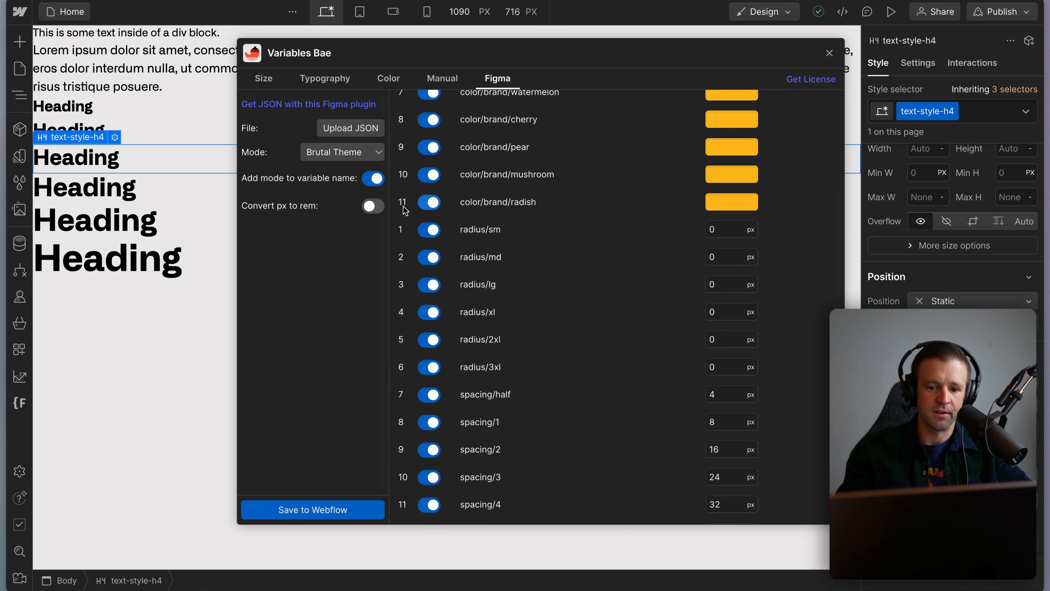
click(372, 206)
scroll(594, 317, up, 5)
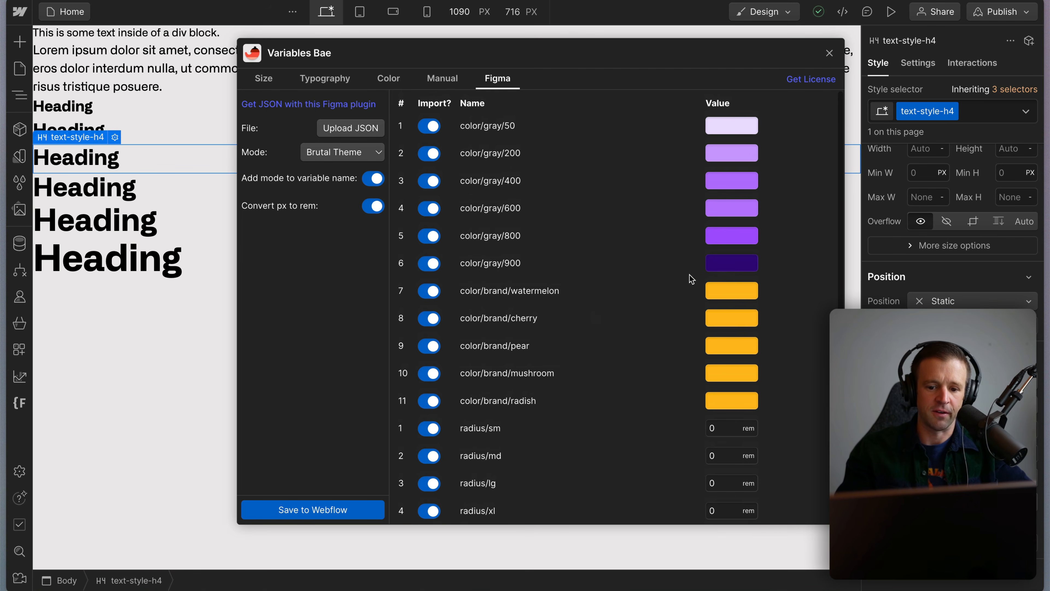
scroll(636, 306, down, 10)
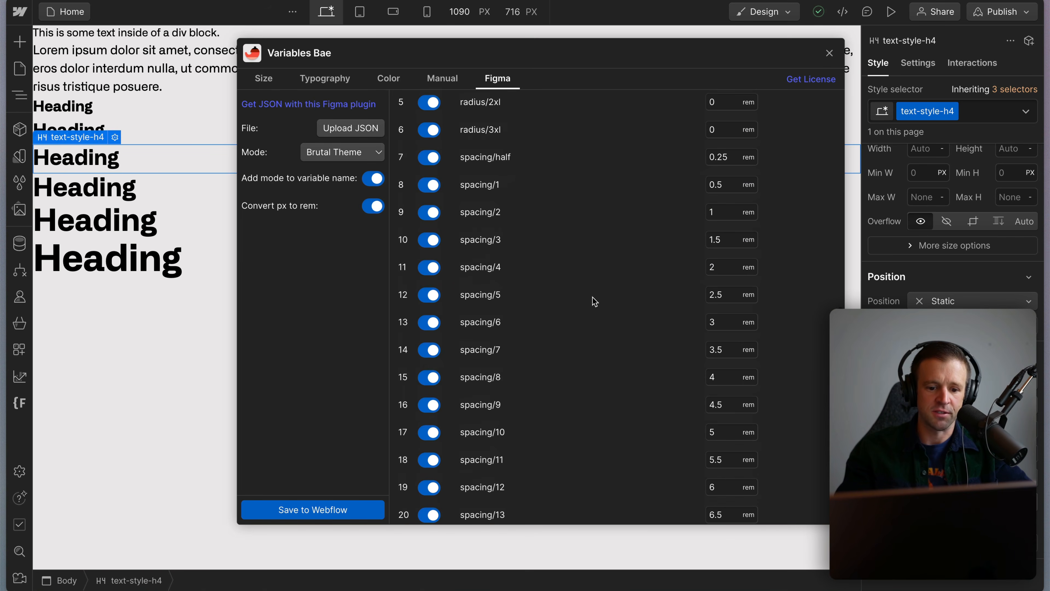
Save the Brutal Theme variables to Webflow and review their color groups in the site's variables list.
click(340, 508)
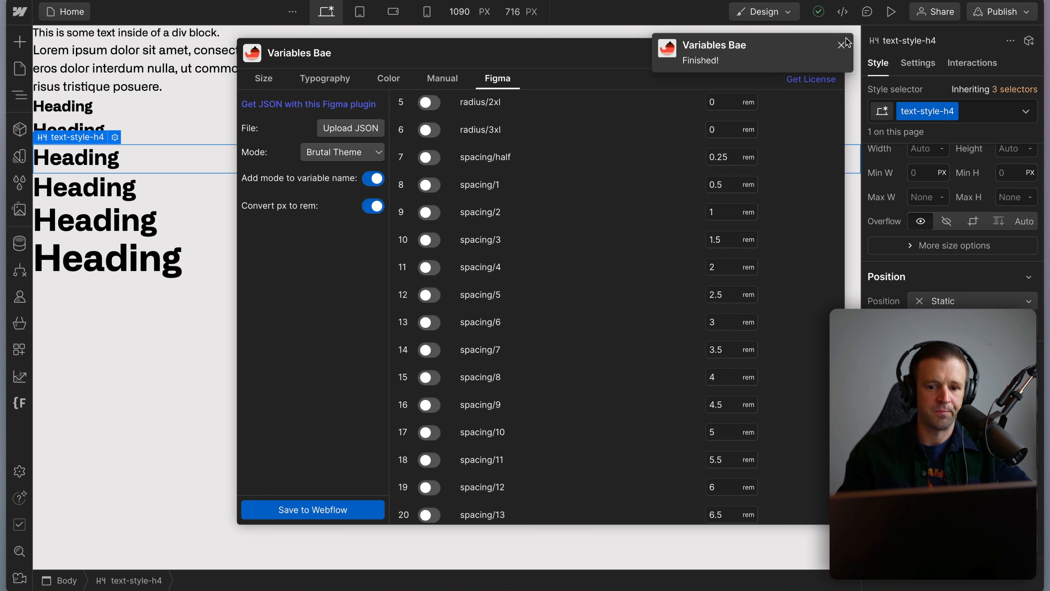
click(841, 45)
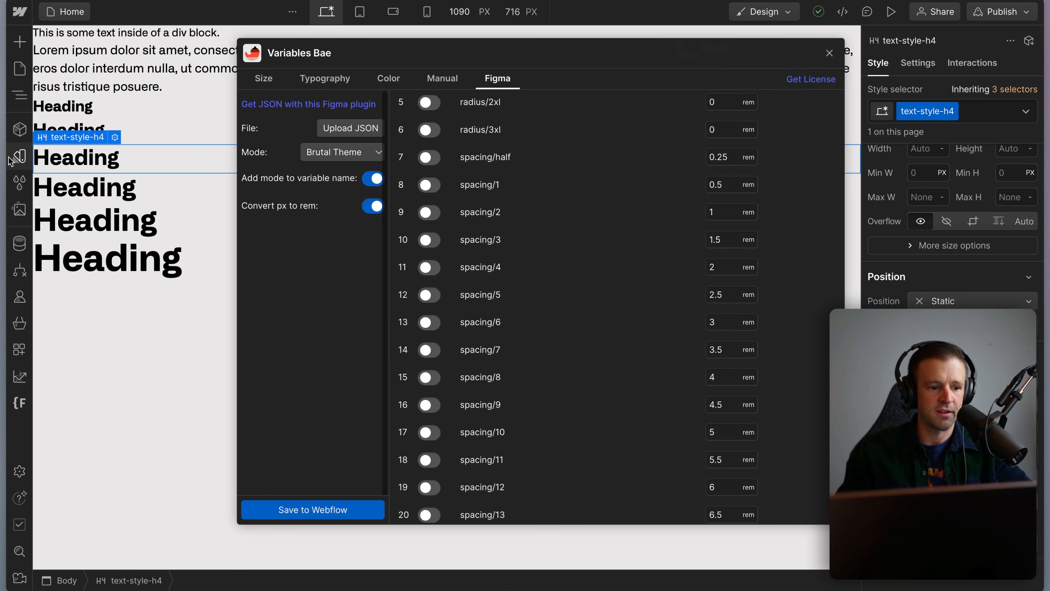
click(19, 156)
scroll(295, 218, down, 5)
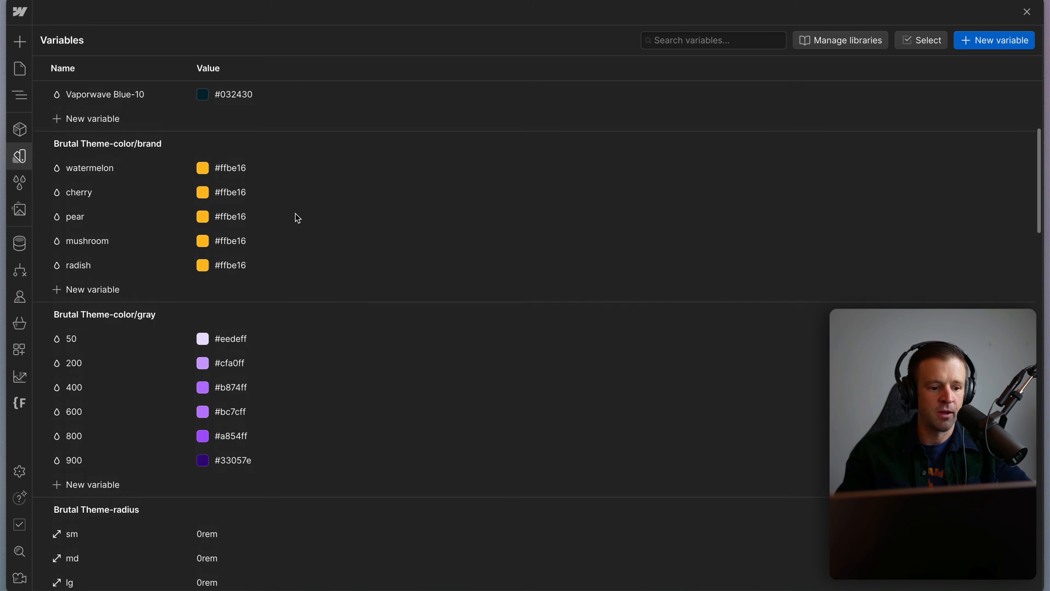
scroll(295, 218, up, 1)
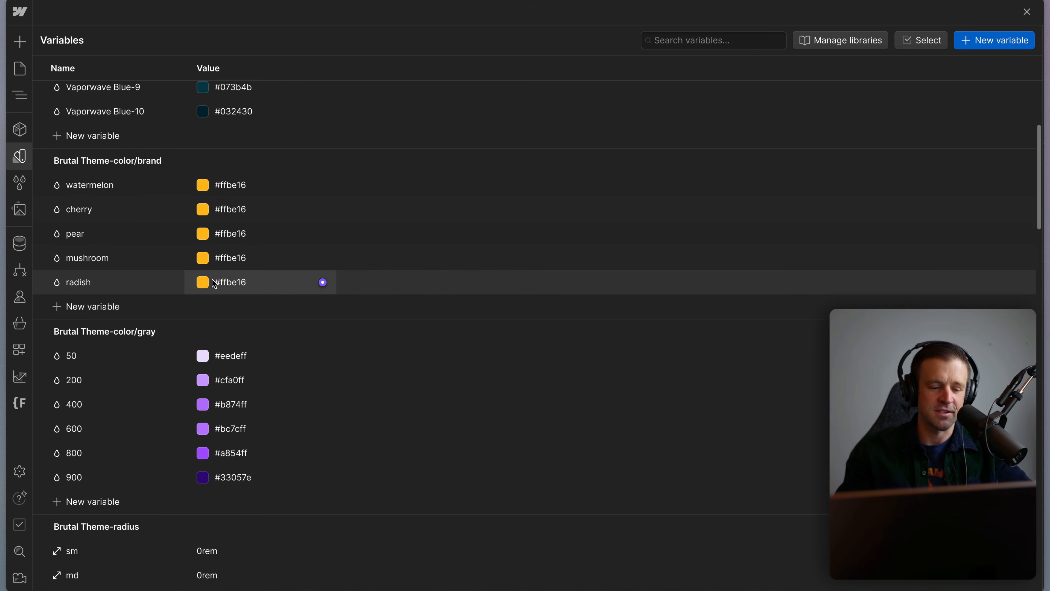
scroll(206, 257, down, 1)
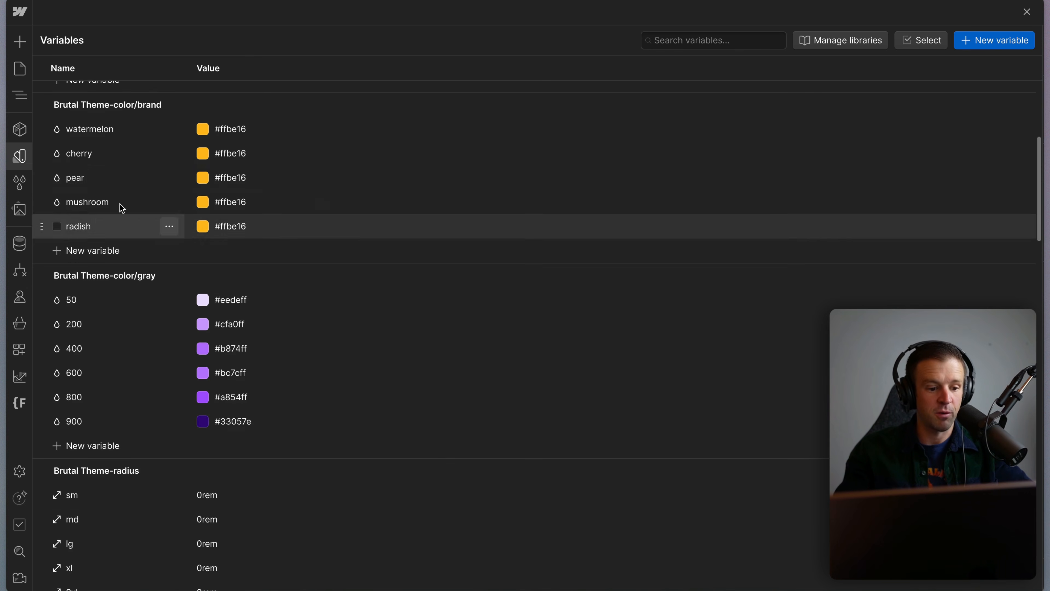
Switch the Figma import to the Modern Theme mode and save its variables to Webflow.
click(21, 164)
click(323, 152)
click(321, 140)
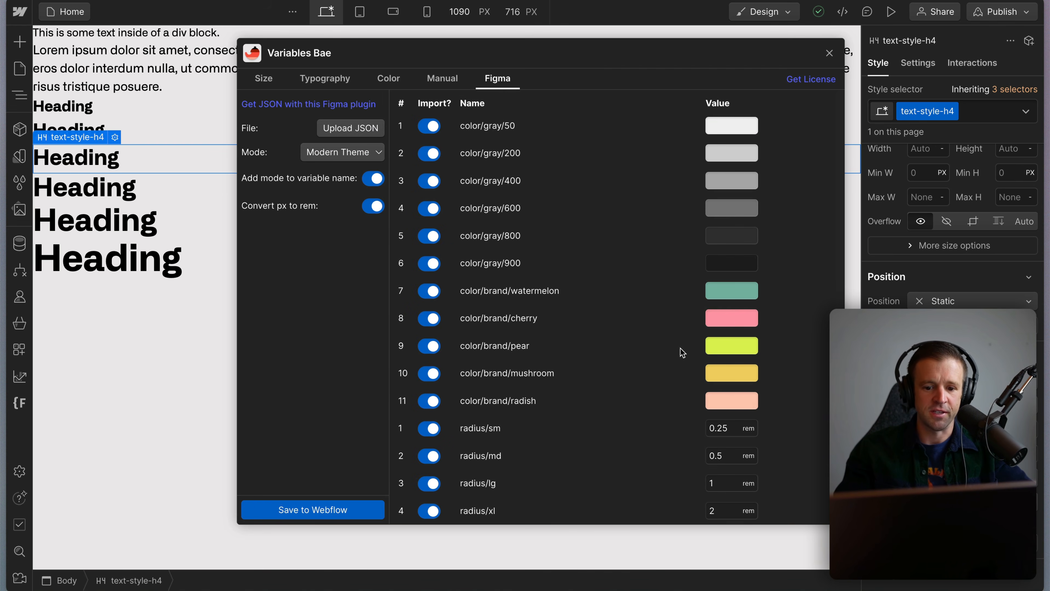
scroll(541, 265, down, 3)
scroll(540, 265, up, 3)
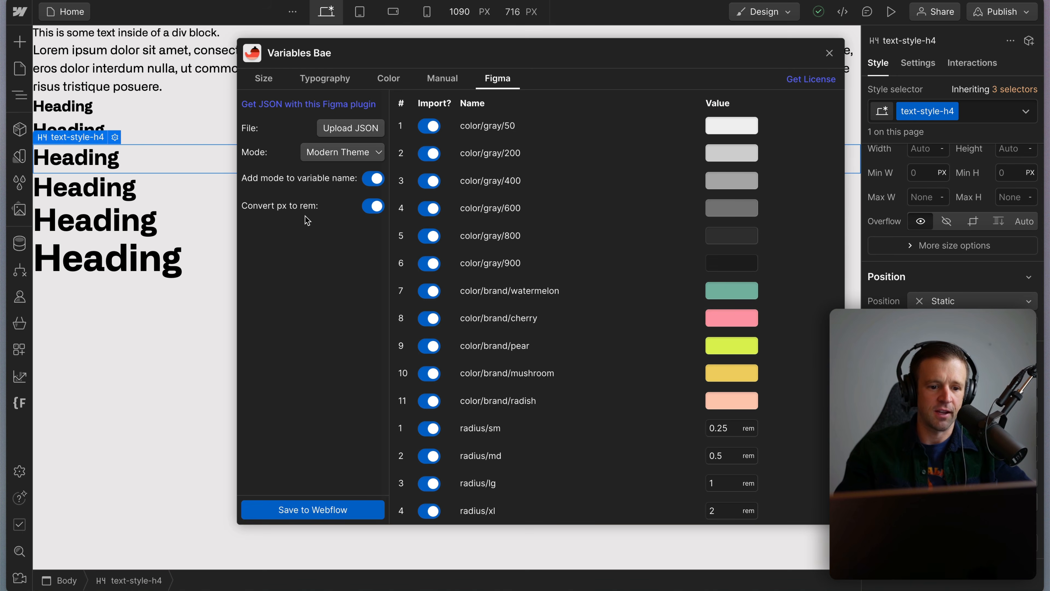
click(329, 508)
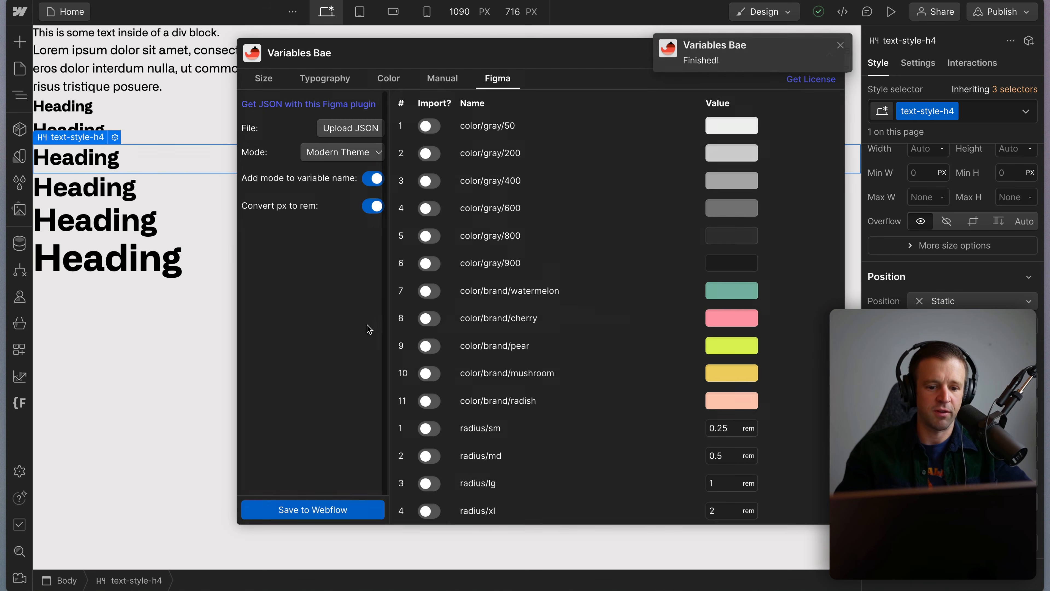
Examine the imported Modern Theme color, radius and spacing groups in the site's variables list and compare them with the Brutal Theme groups.
click(20, 156)
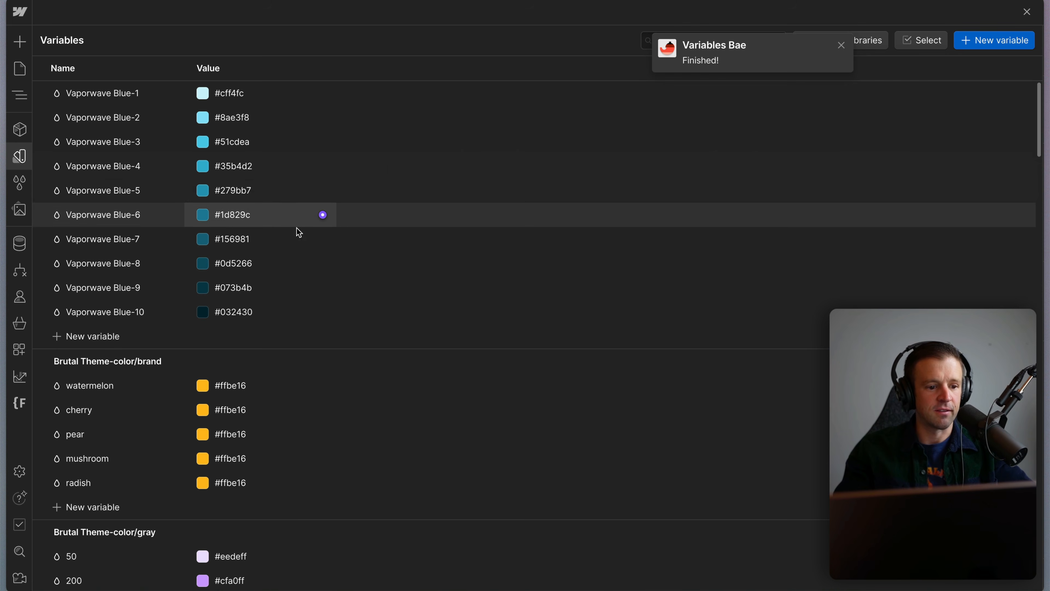
scroll(244, 263, down, 12)
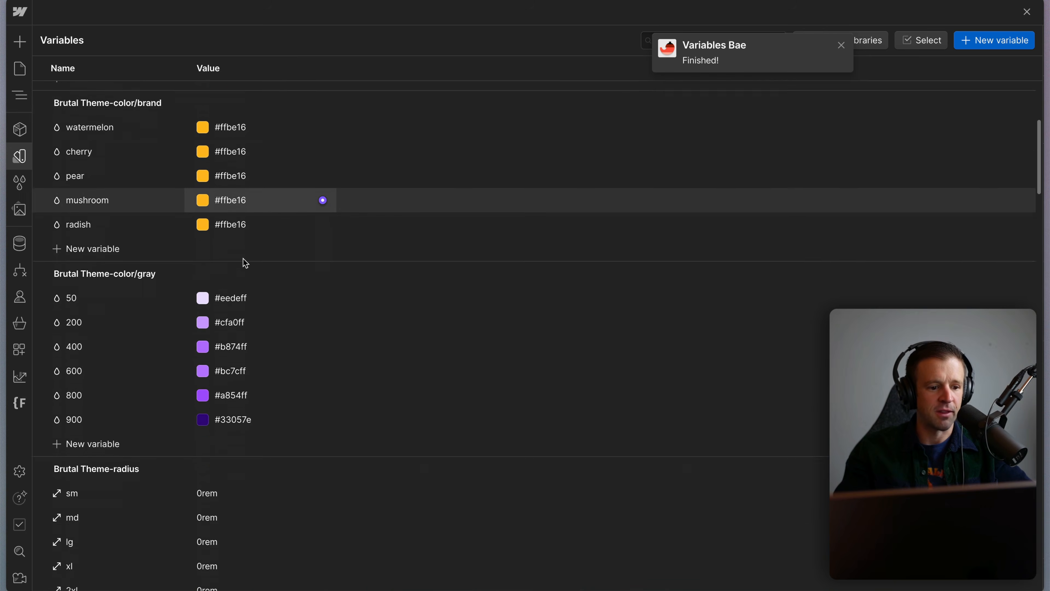
scroll(245, 263, down, 20)
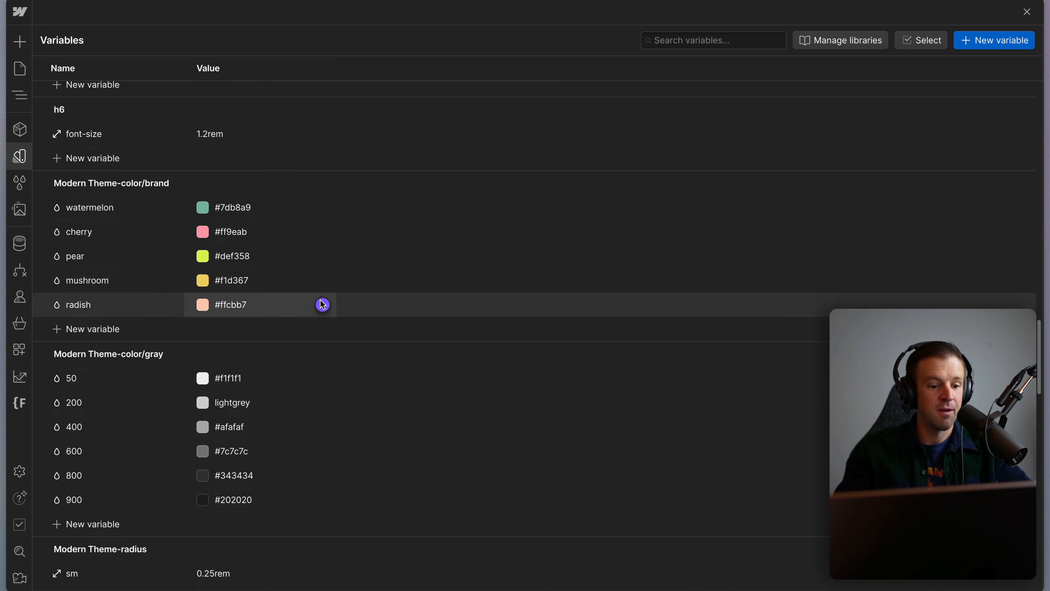
scroll(180, 234, down, 3)
scroll(303, 305, down, 4)
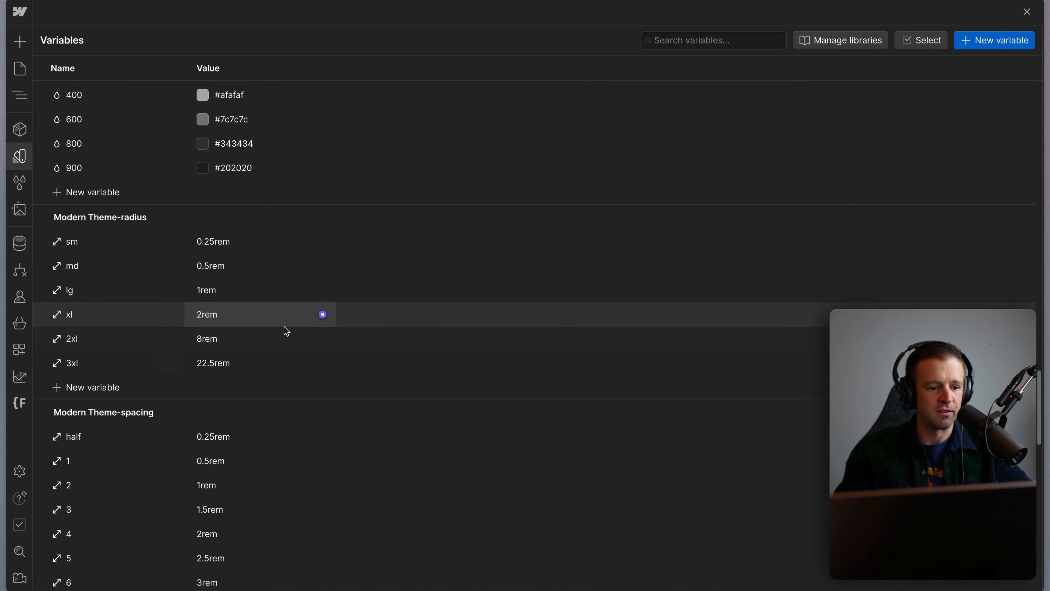
scroll(286, 329, down, 4)
scroll(287, 330, up, 3)
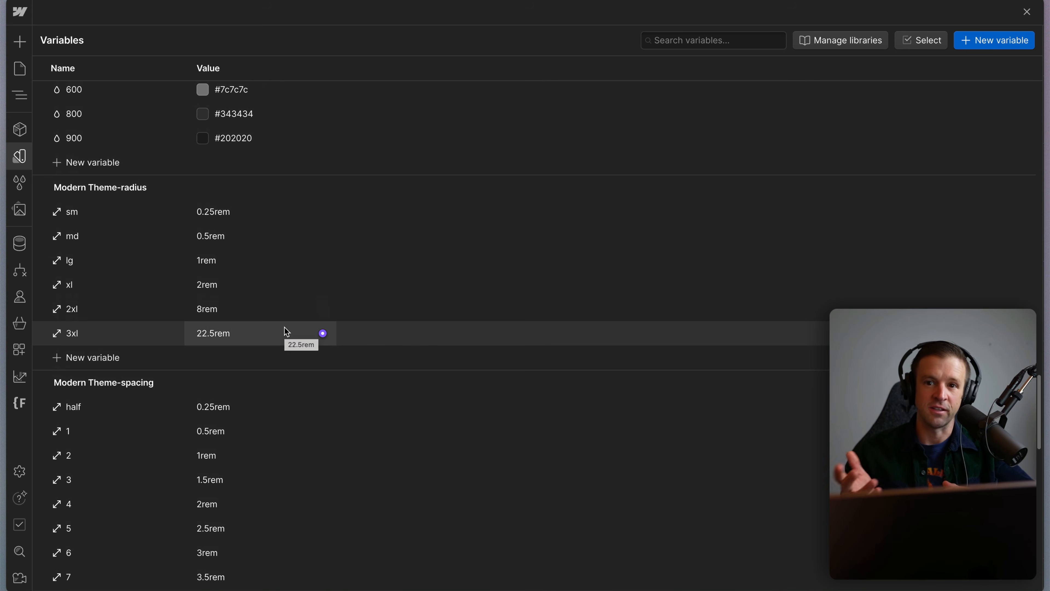
scroll(287, 332, up, 20)
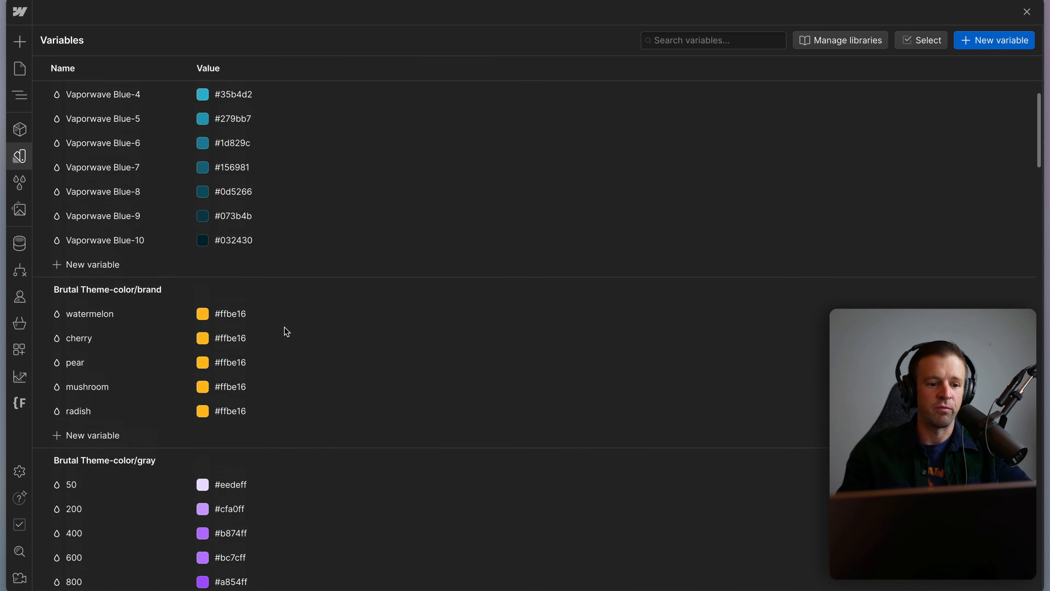
scroll(286, 331, up, 2)
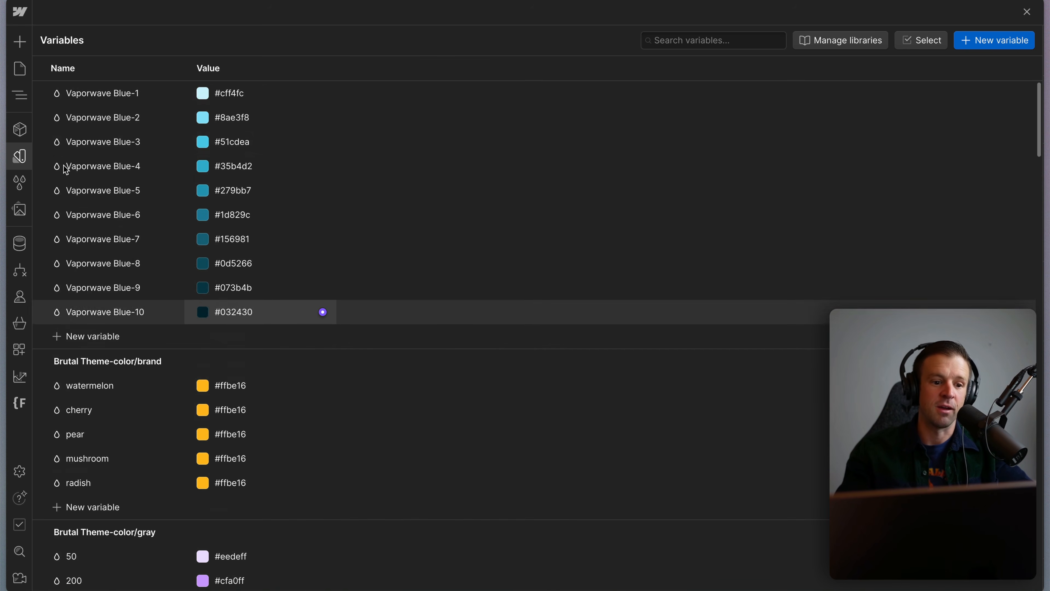
Leave the variables list and open the Variables Bae license purchase page.
click(20, 155)
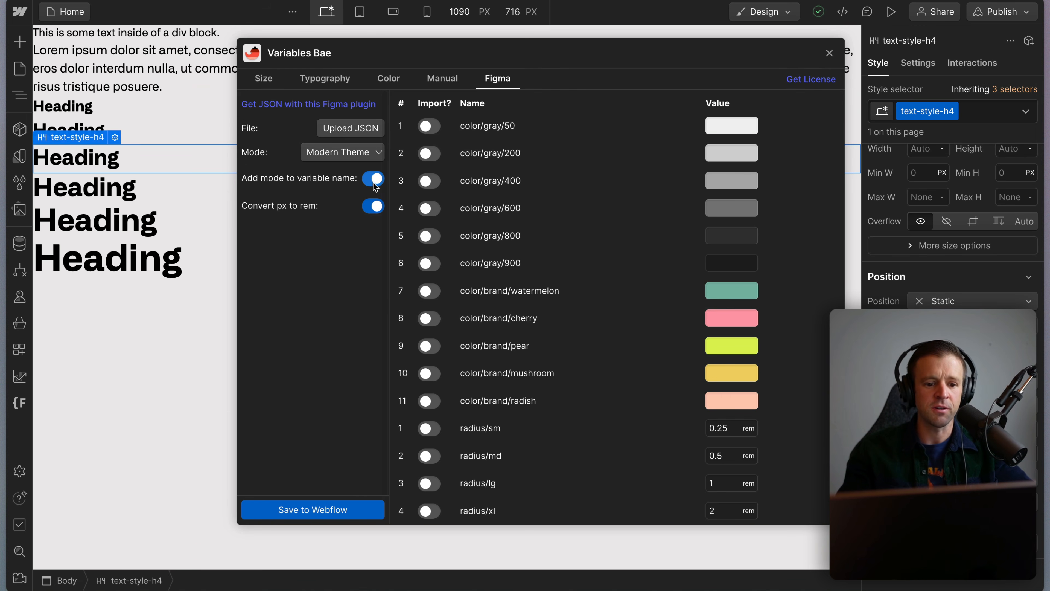
click(803, 83)
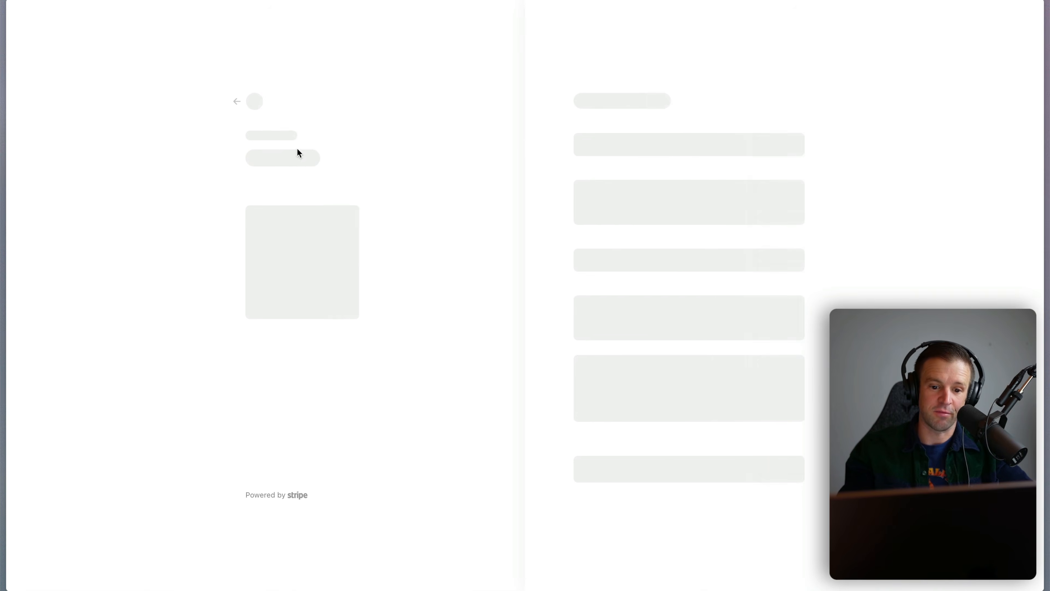